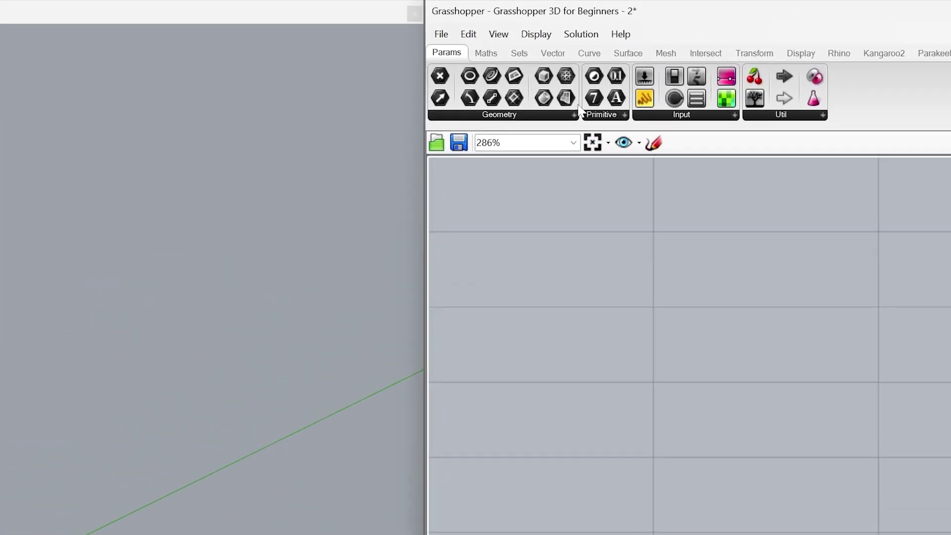
- Place a Construct Point component from the Vector tab on the canvas, shifted right
click(536, 25)
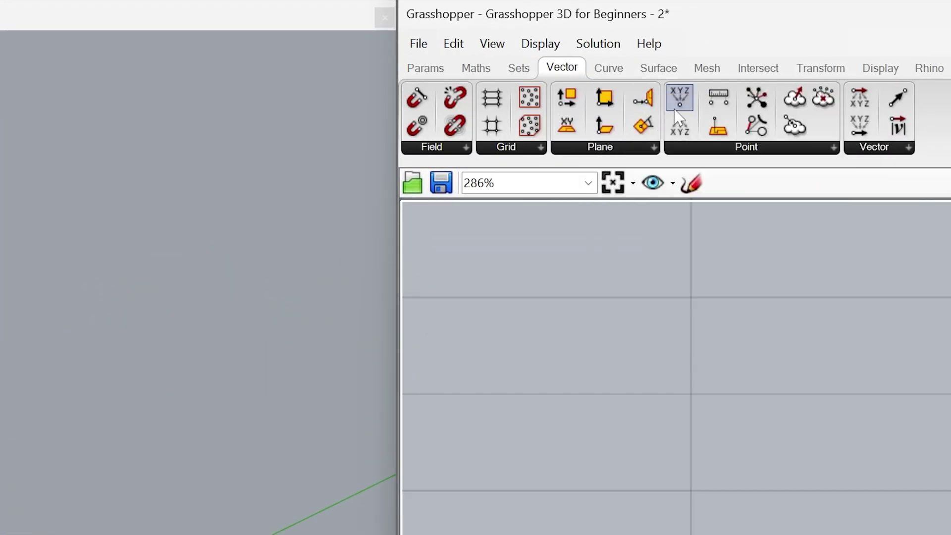
click(678, 103)
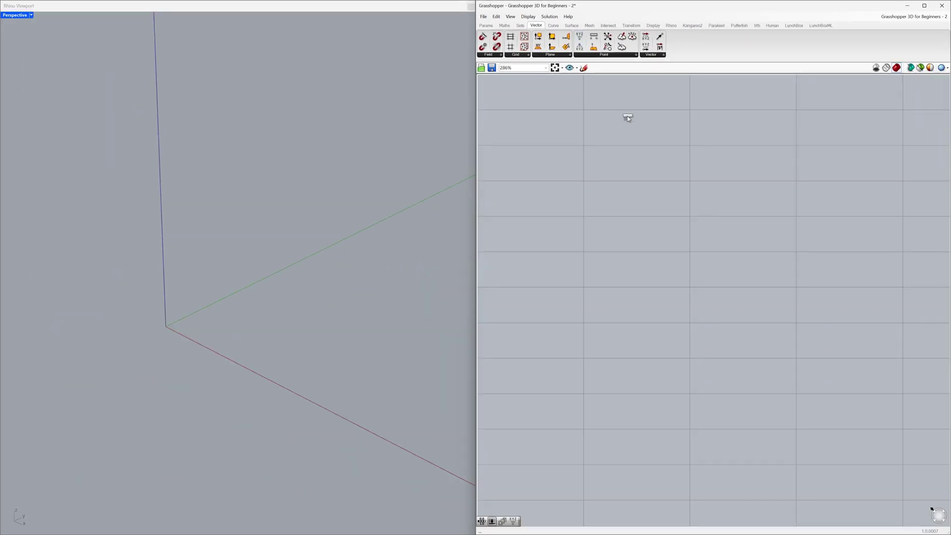
drag(628, 116, 656, 226)
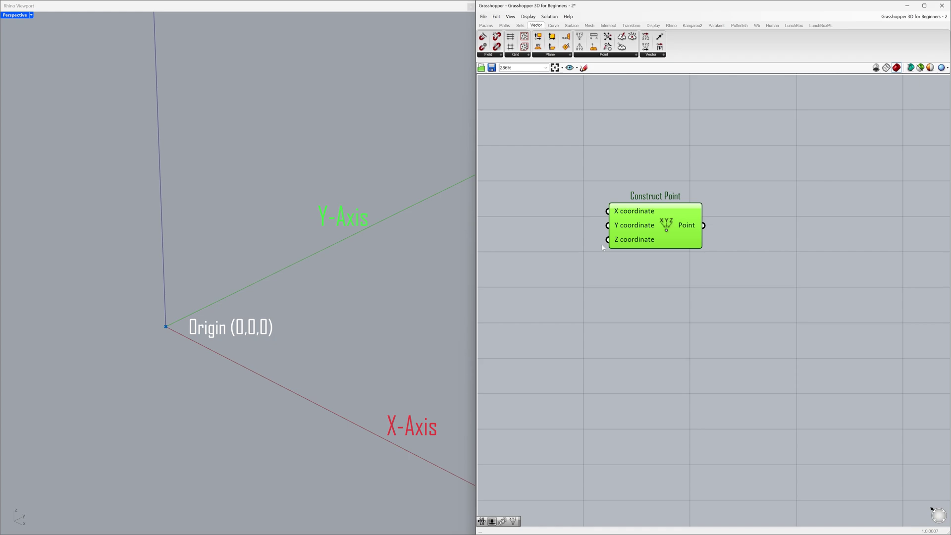
drag(638, 233, 712, 235)
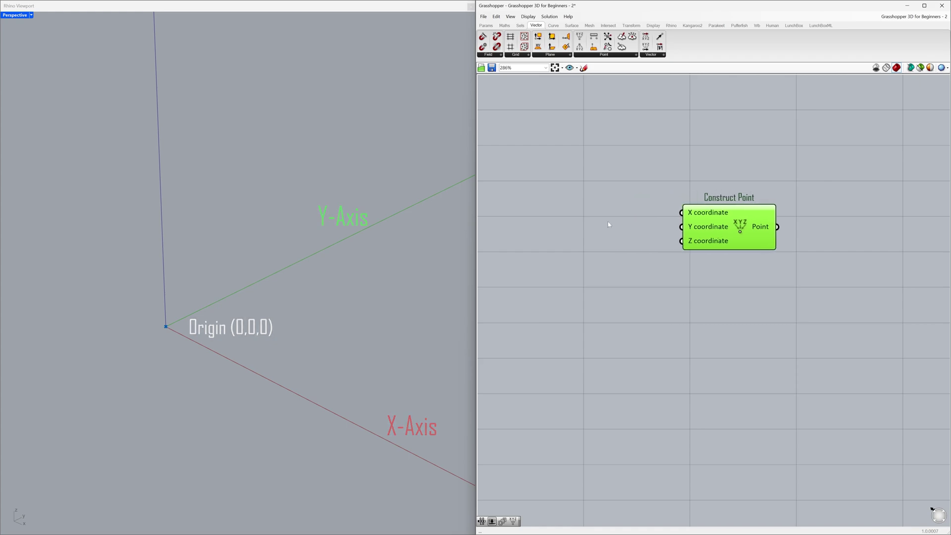
click(593, 223)
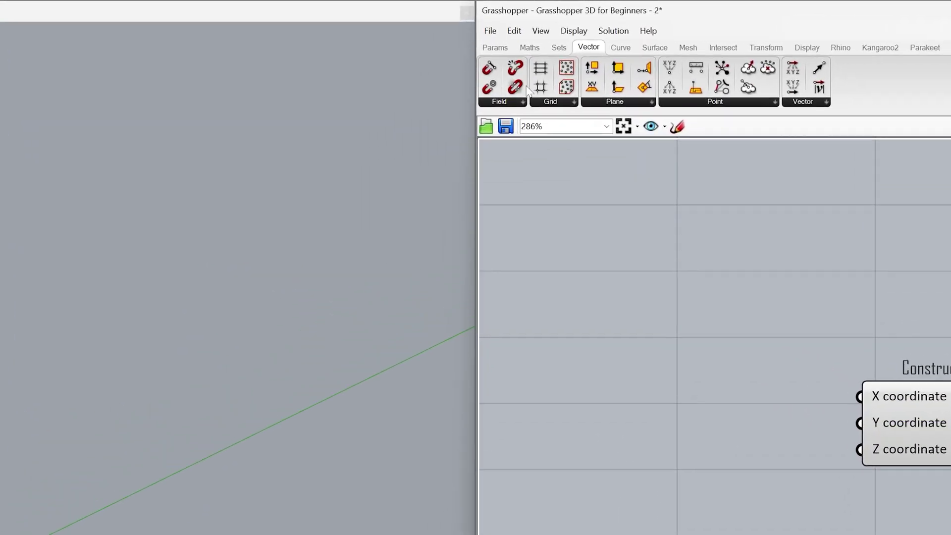
- Wire a Number Slider reading 1.000 into Construct Point's X coordinate, placed beside it
click(510, 57)
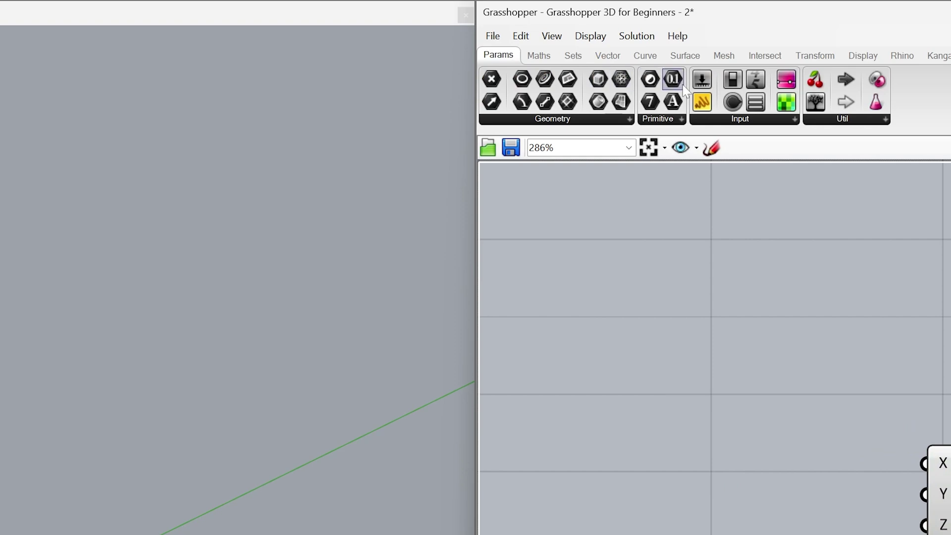
drag(673, 78, 689, 198)
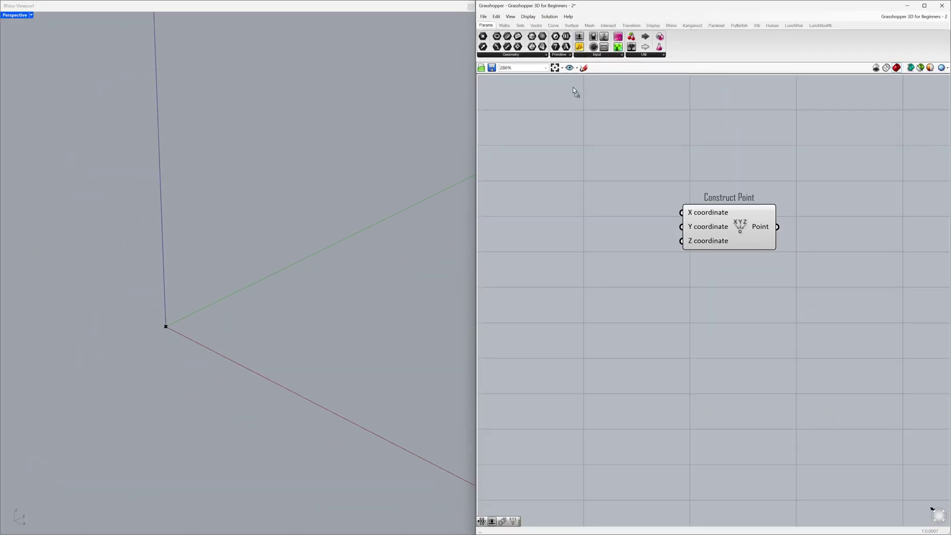
drag(574, 92, 567, 216)
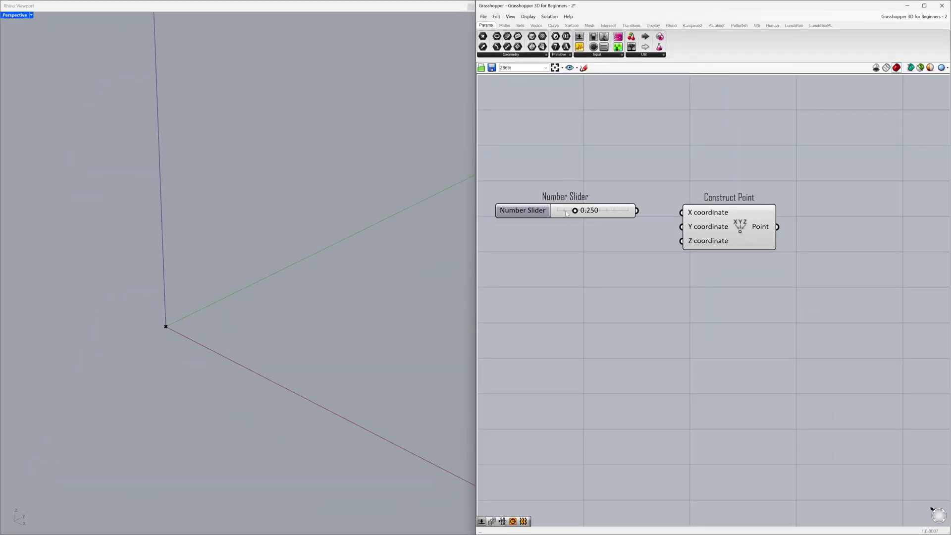
drag(638, 213, 680, 214)
drag(575, 213, 657, 213)
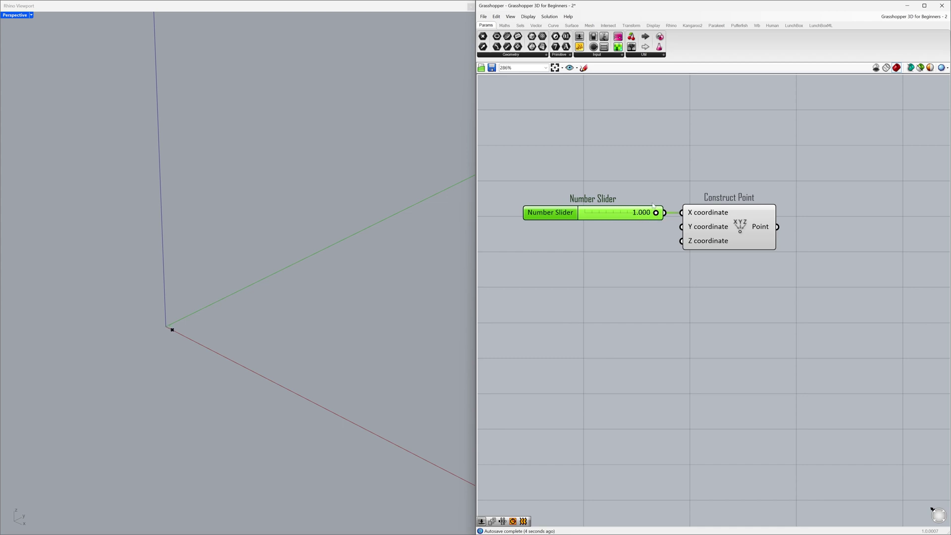
- Give the X slider 1 decimal digit and a maximum of 100.0
double_click(566, 216)
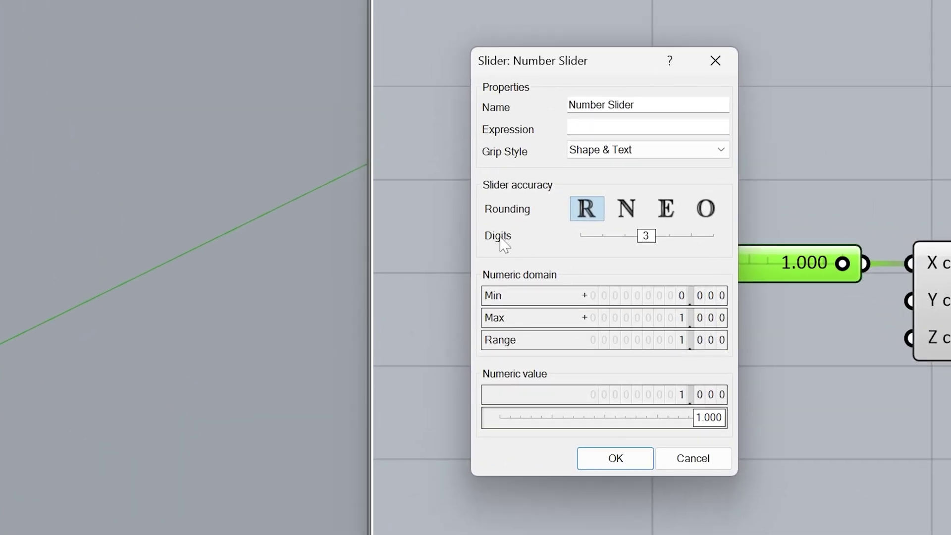
click(637, 238)
drag(635, 239, 603, 240)
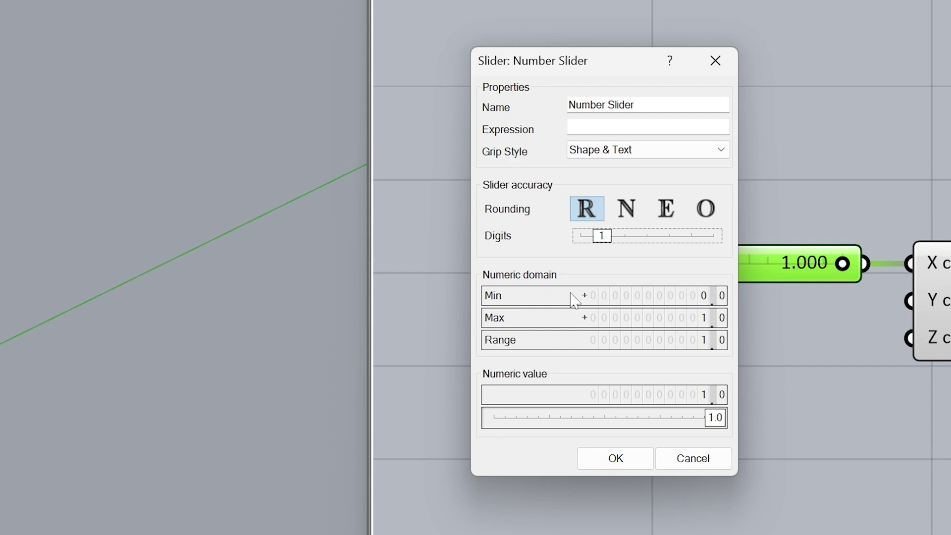
click(562, 321)
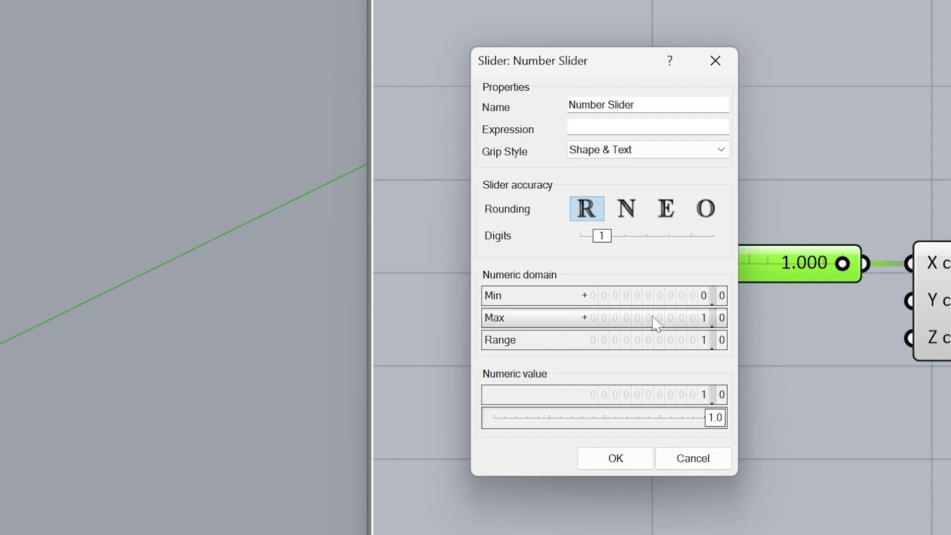
scroll(684, 312, up, 1)
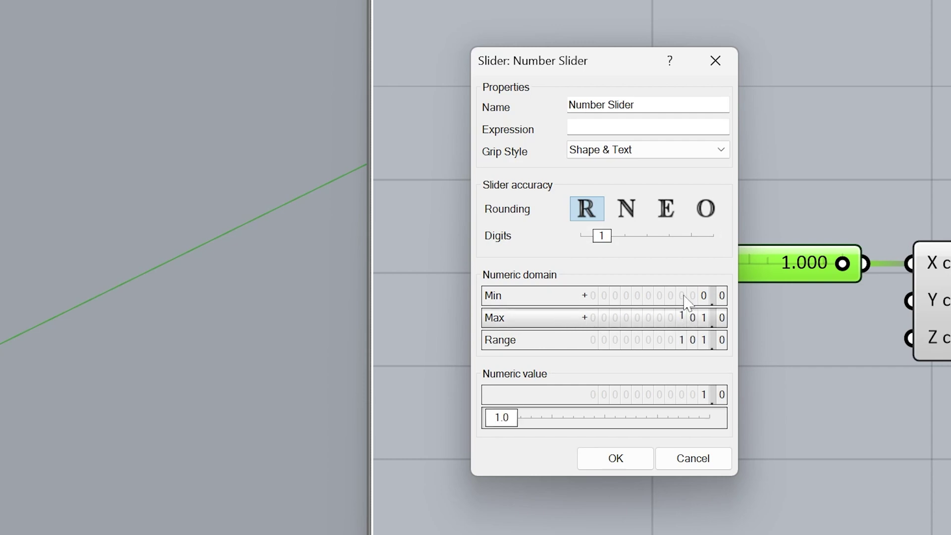
scroll(703, 321, down, 1)
- Duplicate the X slider to drive the Y coordinate at 5.9, with X set to 12.2
click(641, 455)
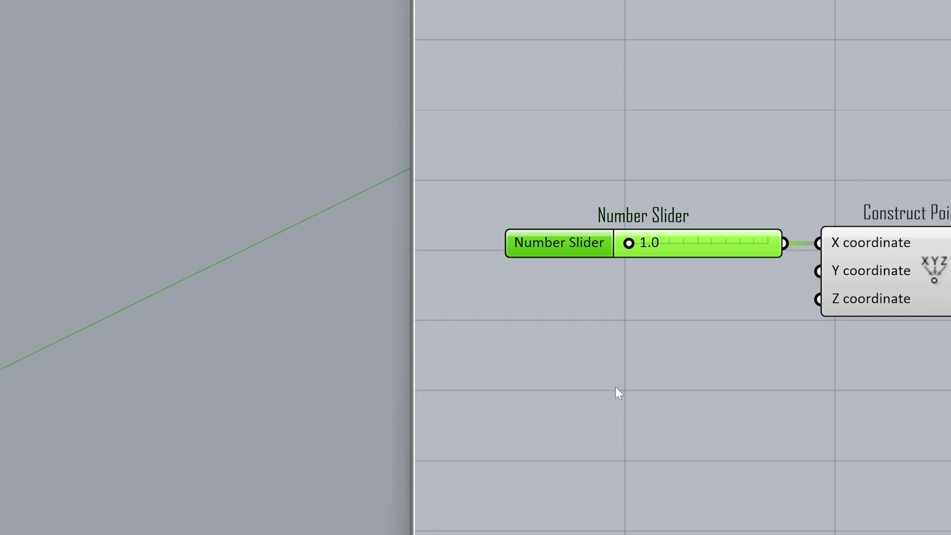
click(642, 448)
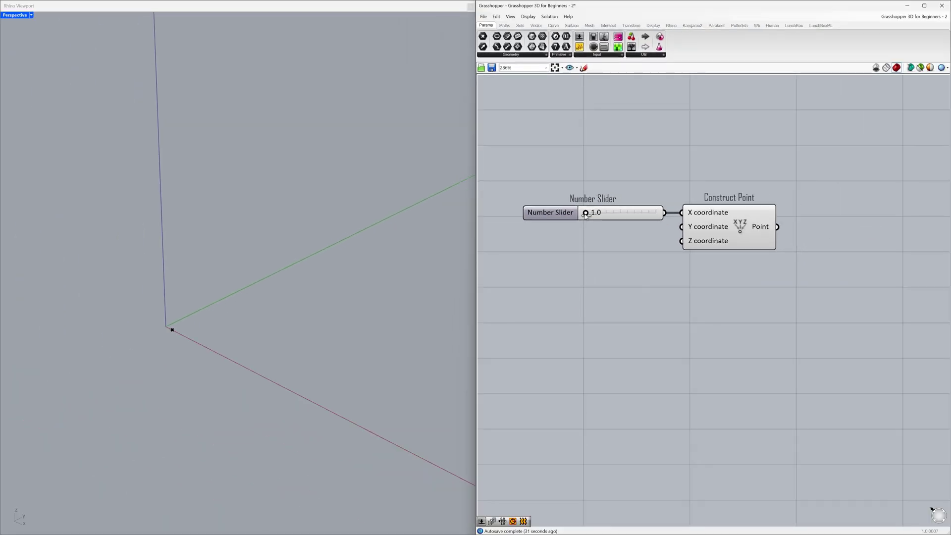
drag(585, 213, 601, 213)
click(638, 214)
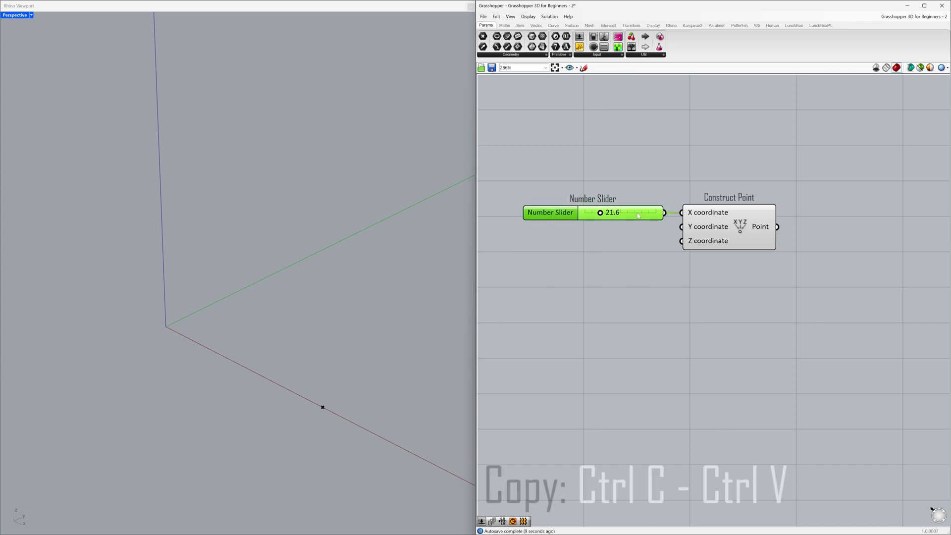
key(ctrl+v)
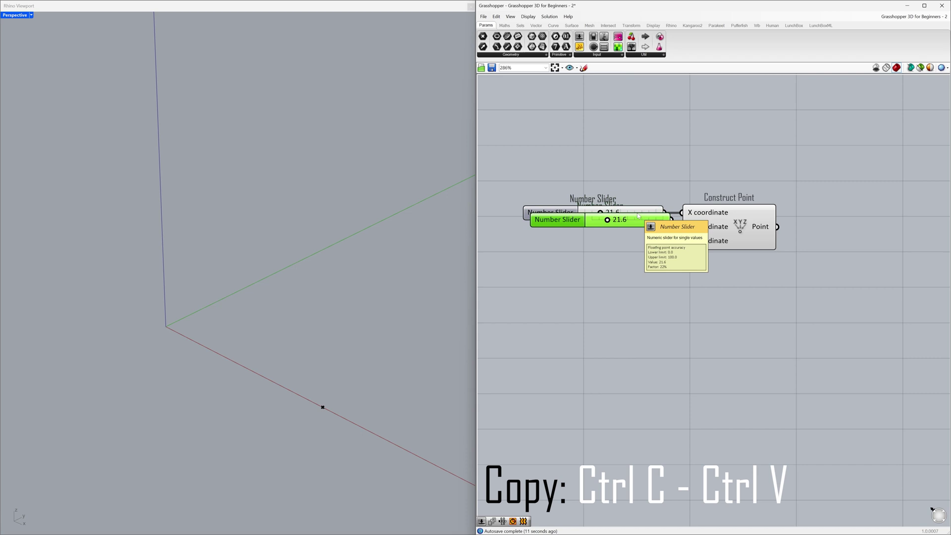
drag(644, 222, 593, 214)
click(597, 252)
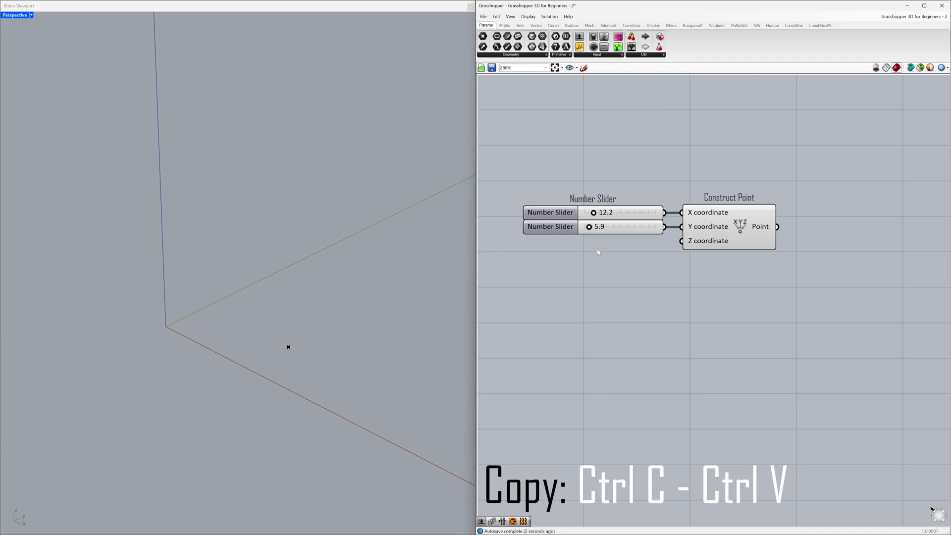
- Move both sliders and Construct Point together further left on the canvas
drag(706, 197, 657, 239)
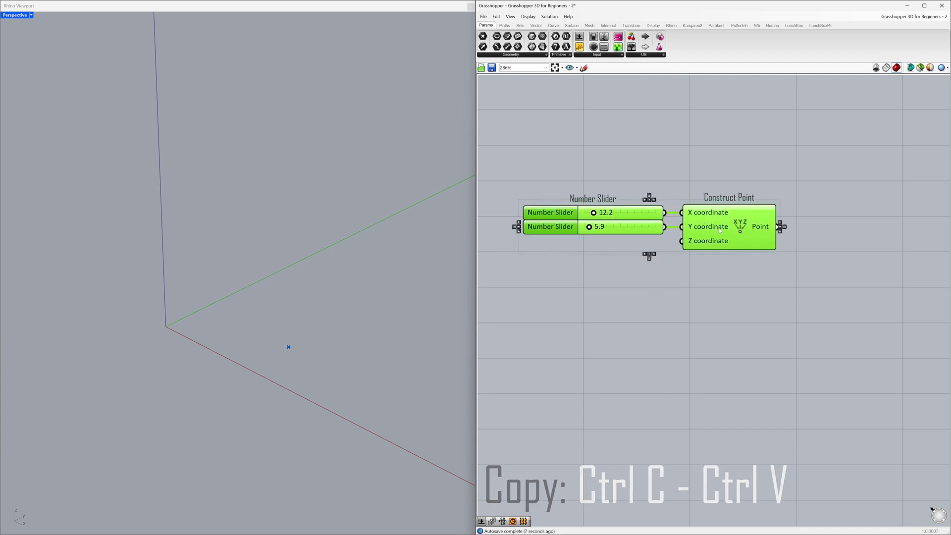
drag(720, 231, 675, 234)
click(679, 230)
click(737, 250)
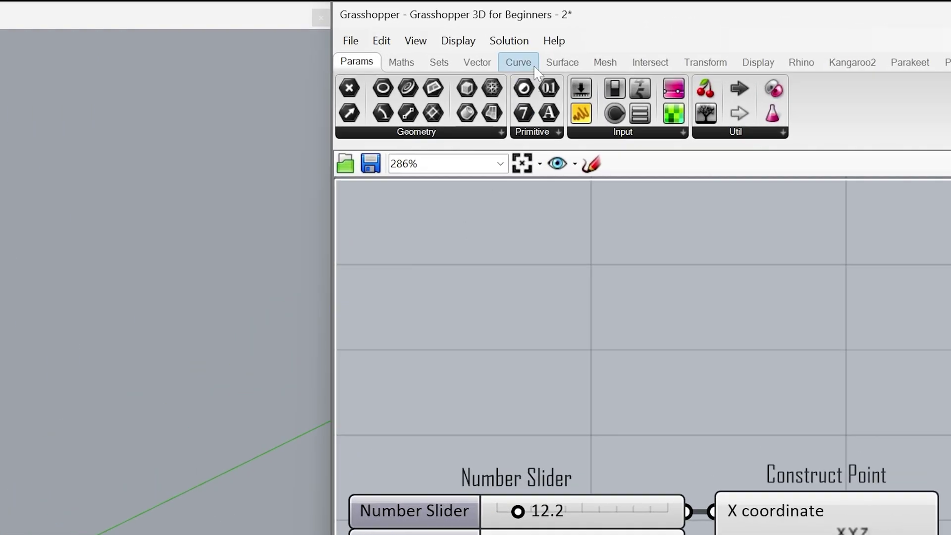
- Add a Polygon from Curve > Primitive using Construct Point's output as its plane
click(558, 27)
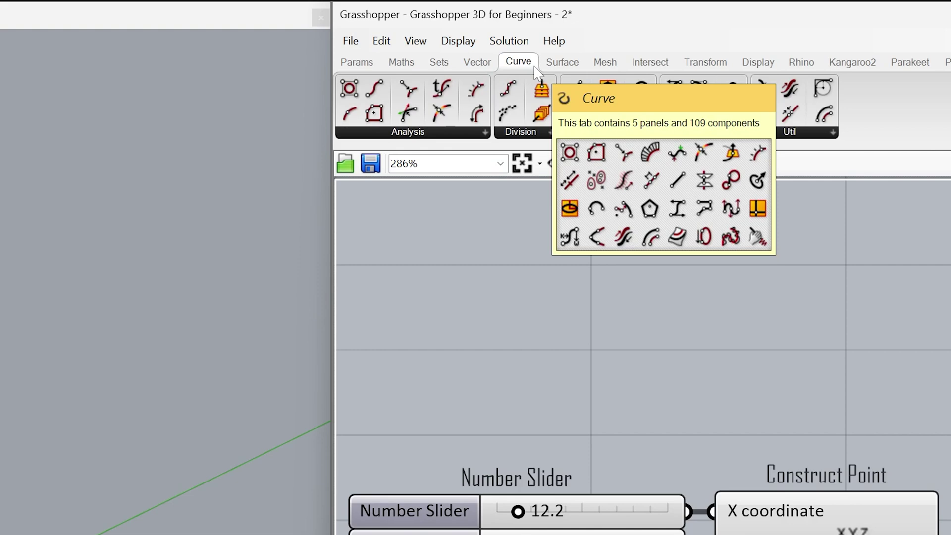
click(569, 132)
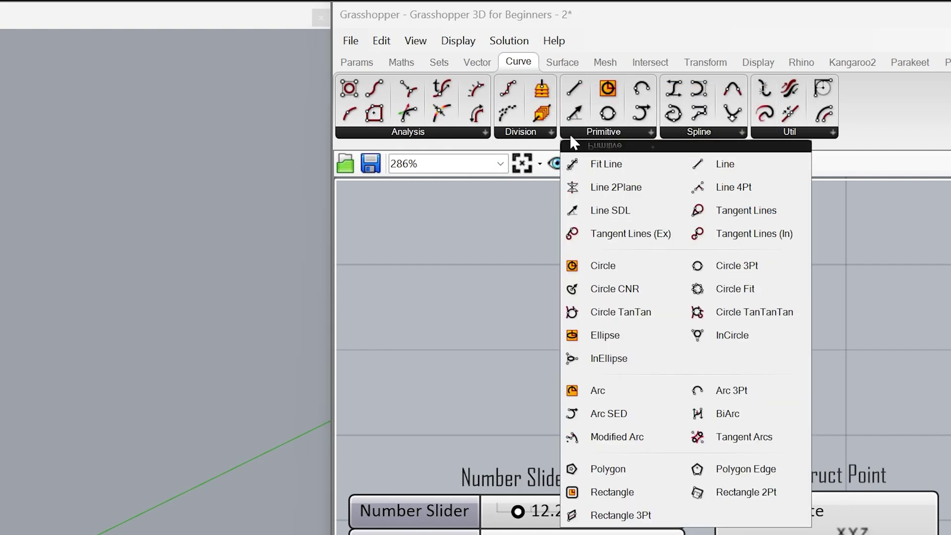
click(656, 470)
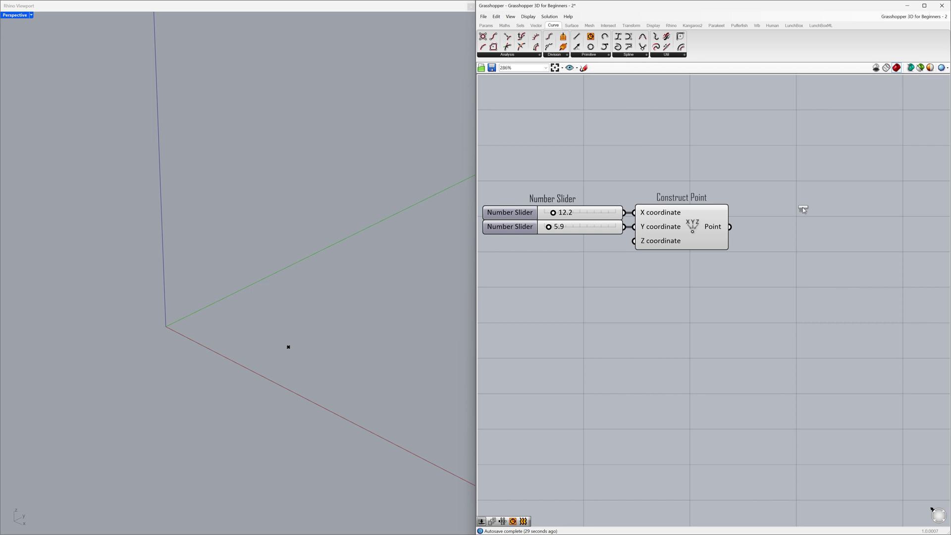
click(817, 236)
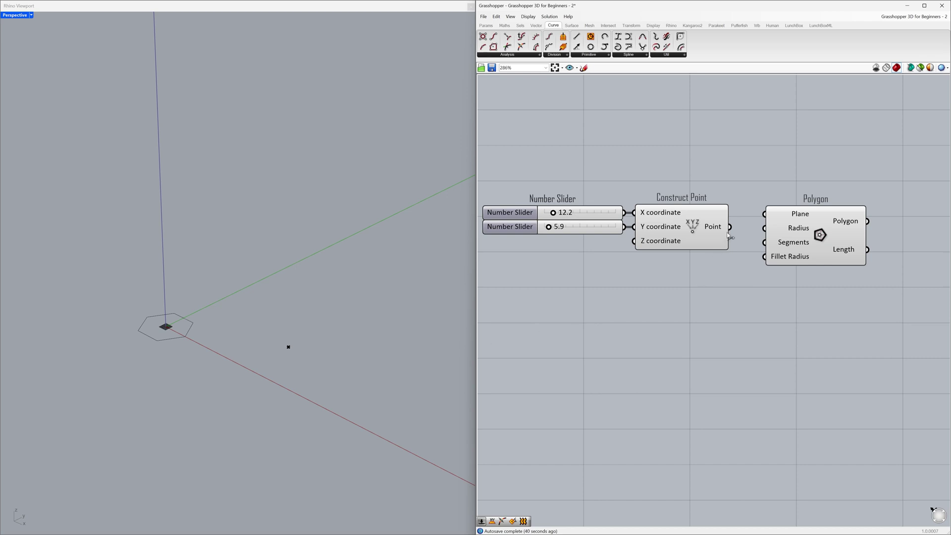
drag(730, 227, 793, 280)
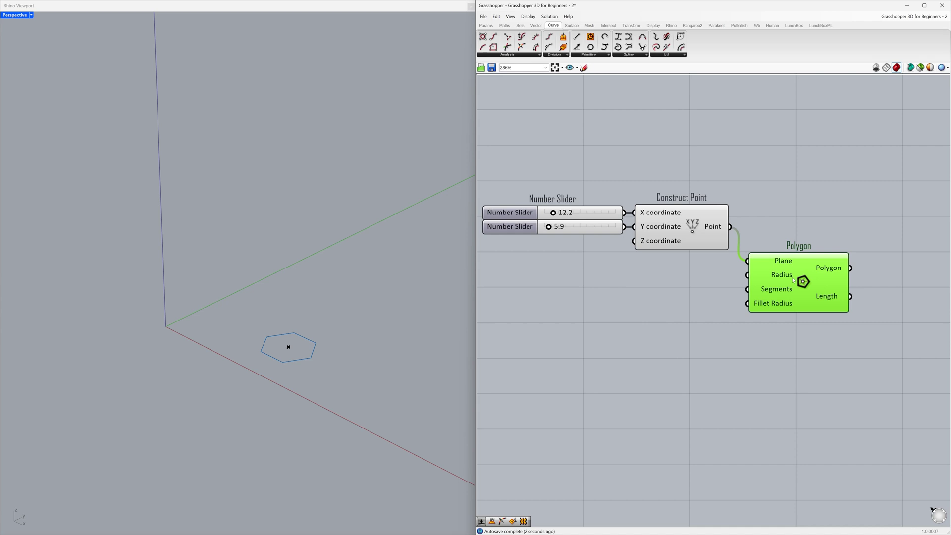
click(660, 301)
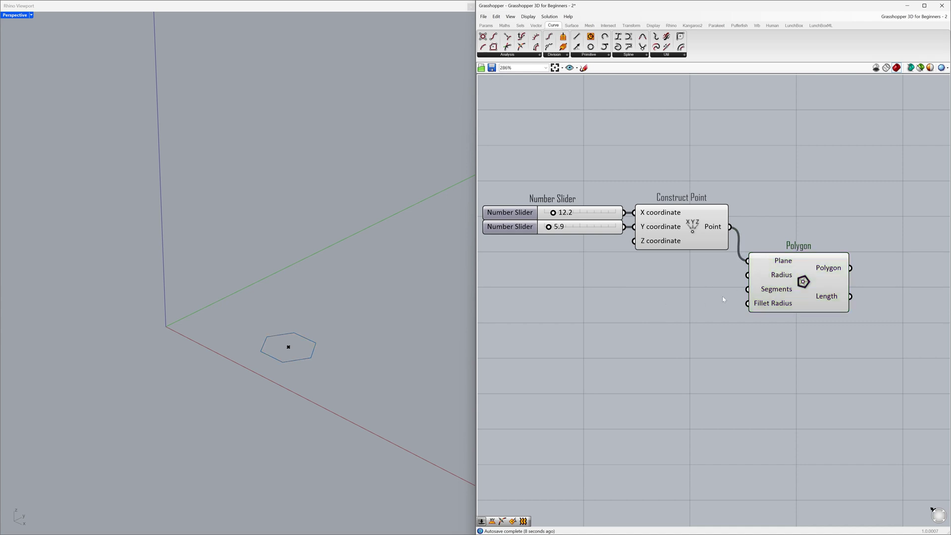
mouse_move(780, 278)
- Create a 0<50.0 slider, wire it to Polygon Radius, and set it to 14.8
double_click(665, 286)
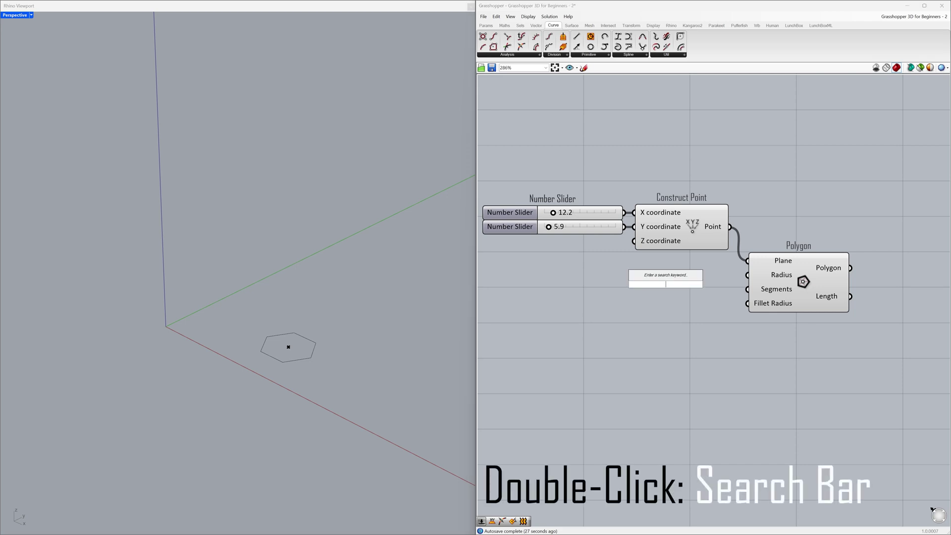
text(0)
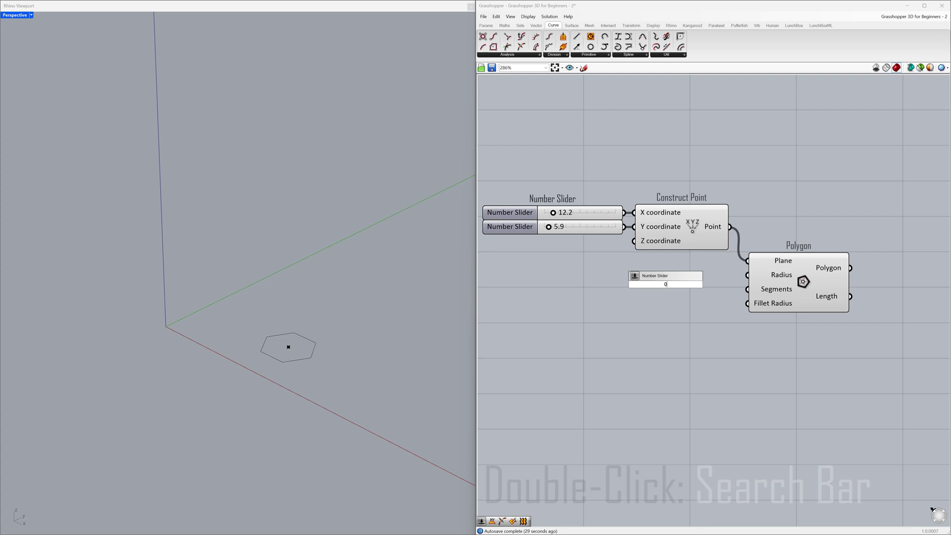
text(<)
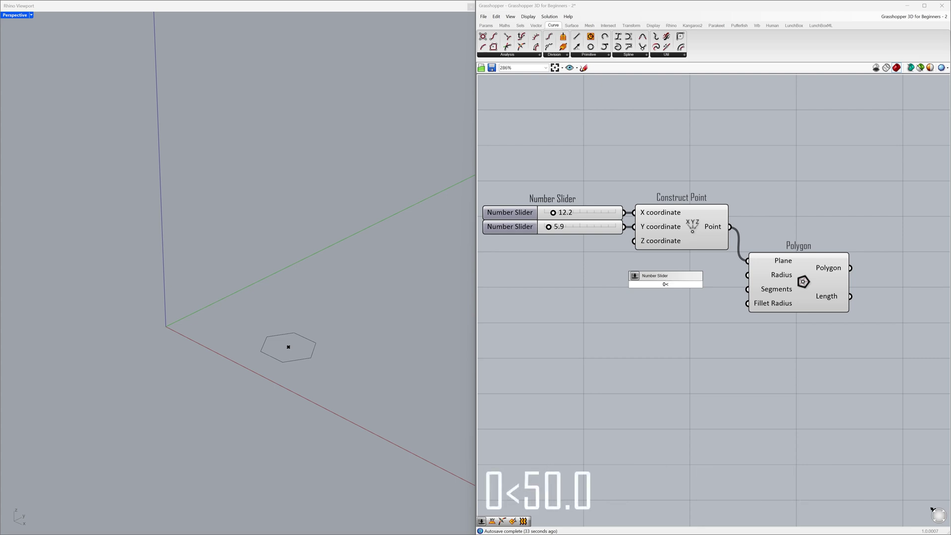
text(50.0)
key(Return)
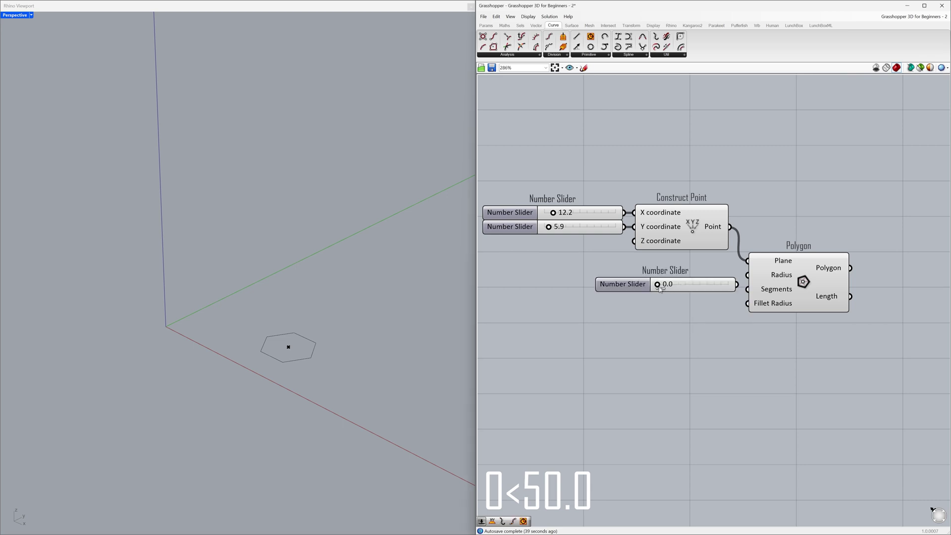
mouse_move(660, 288)
mouse_down()
mouse_move(733, 289)
mouse_move(671, 287)
mouse_up()
drag(737, 285, 747, 275)
mouse_move(670, 286)
mouse_down()
mouse_move(670, 278)
mouse_move(678, 281)
mouse_up()
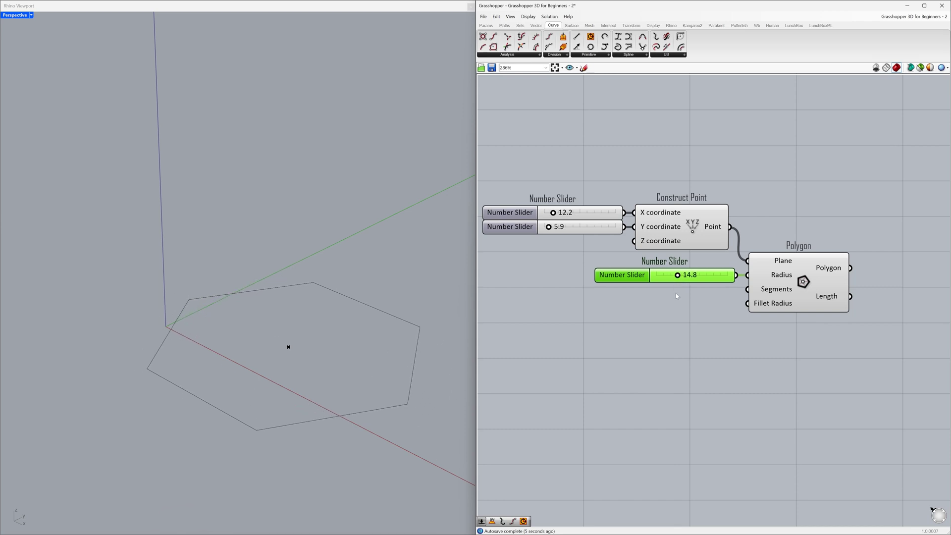
click(677, 292)
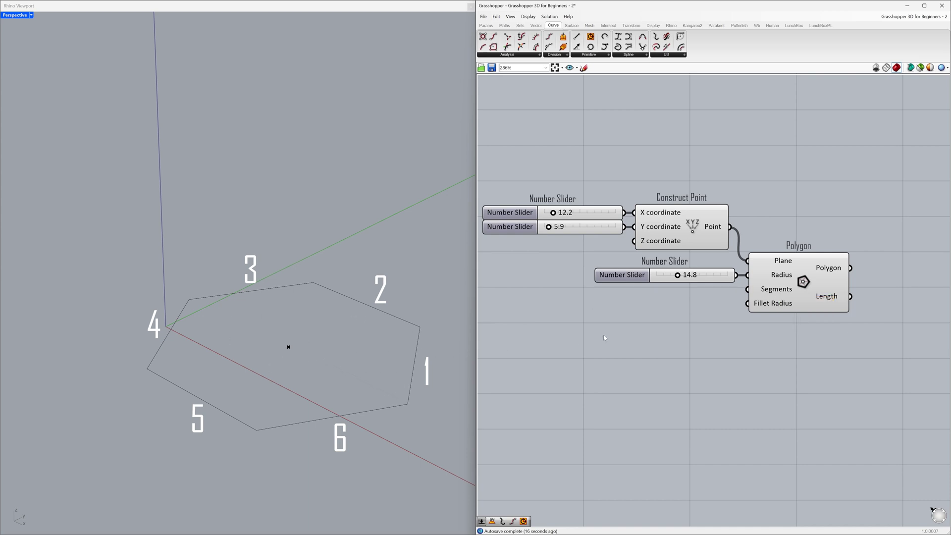
- Wire a new slider into Polygon Segments and set it to 4 for a four-sided outline
double_click(664, 302)
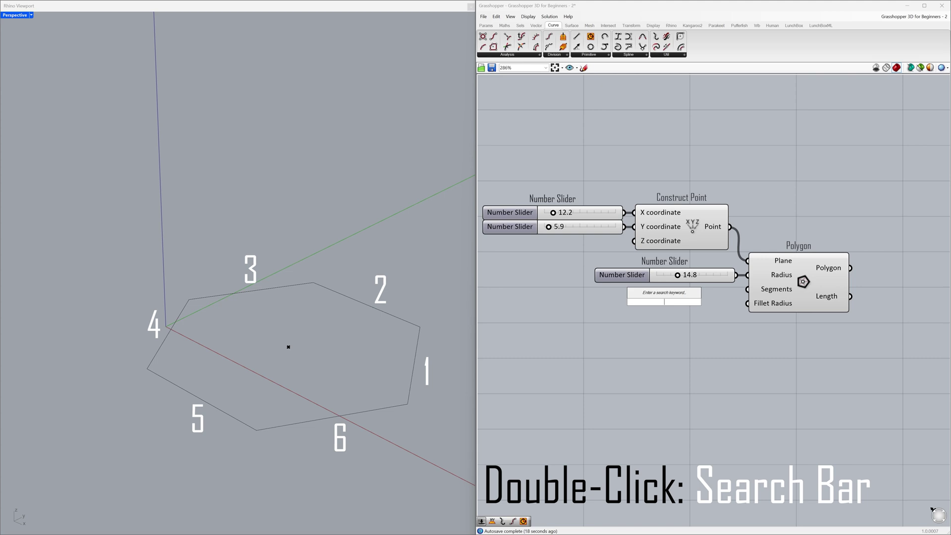
text(3)
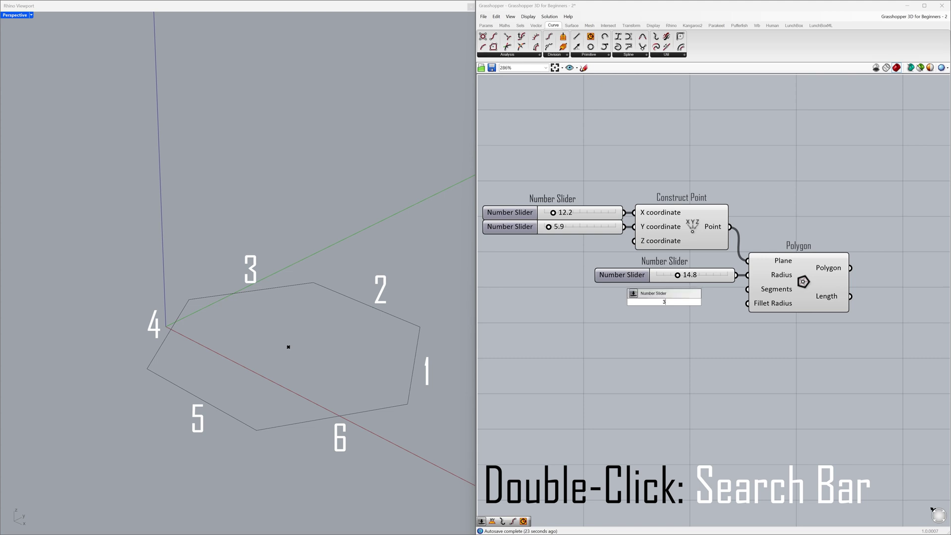
key(Return)
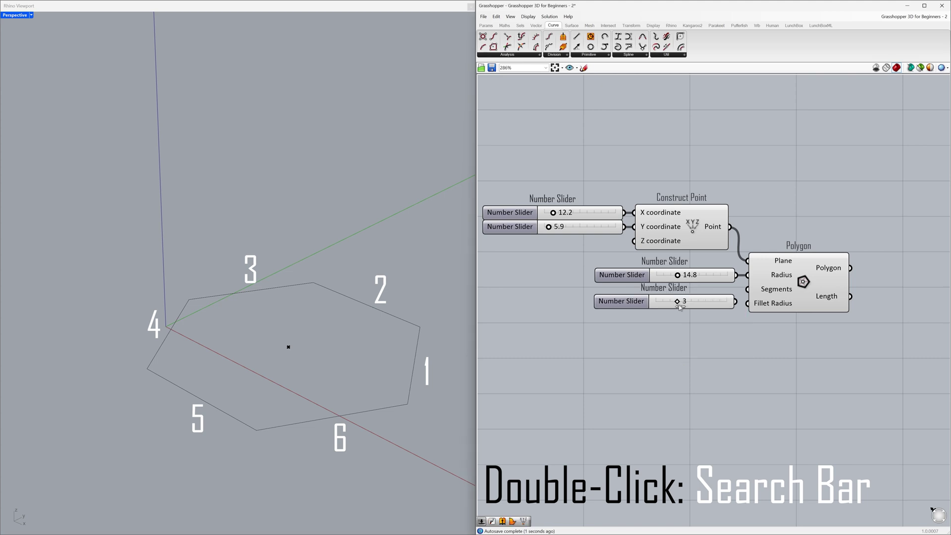
drag(738, 302, 715, 293)
click(714, 303)
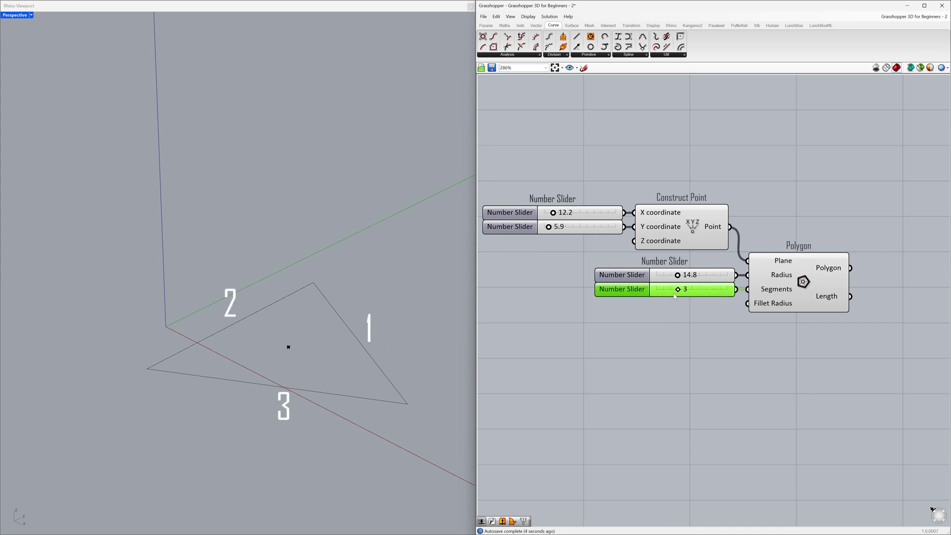
mouse_move(678, 290)
mouse_down()
mouse_move(727, 291)
mouse_move(685, 292)
mouse_up()
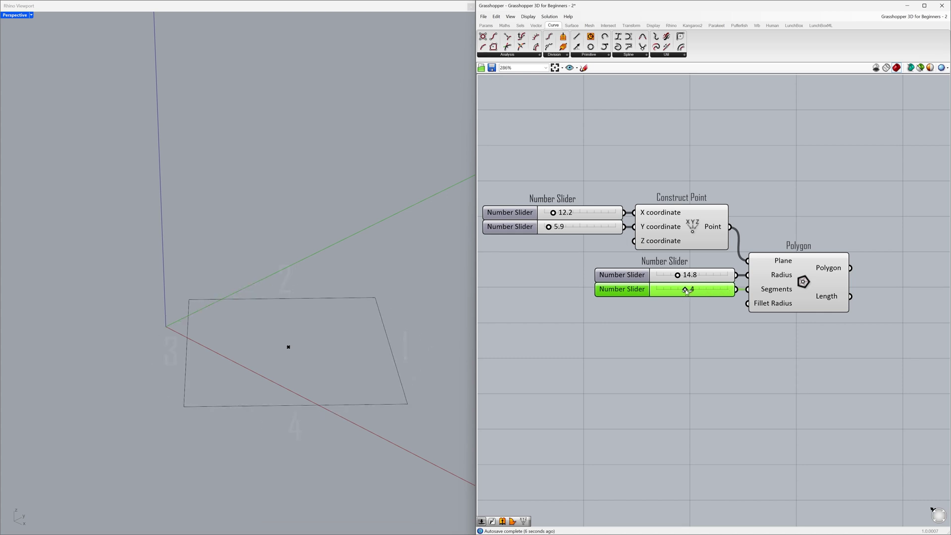
click(682, 318)
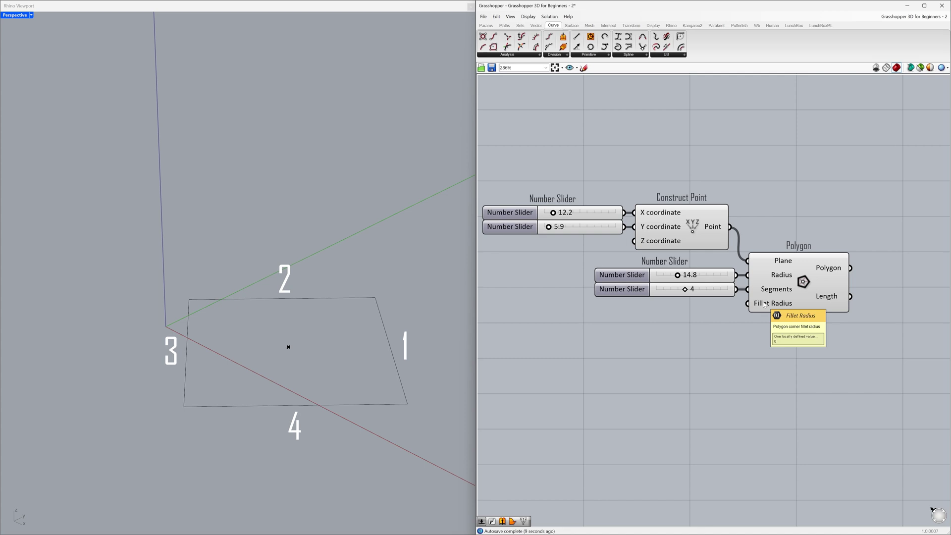
- Create a 3.0 slider, wire it to Polygon Fillet Radius, and set it to 2.9
double_click(660, 317)
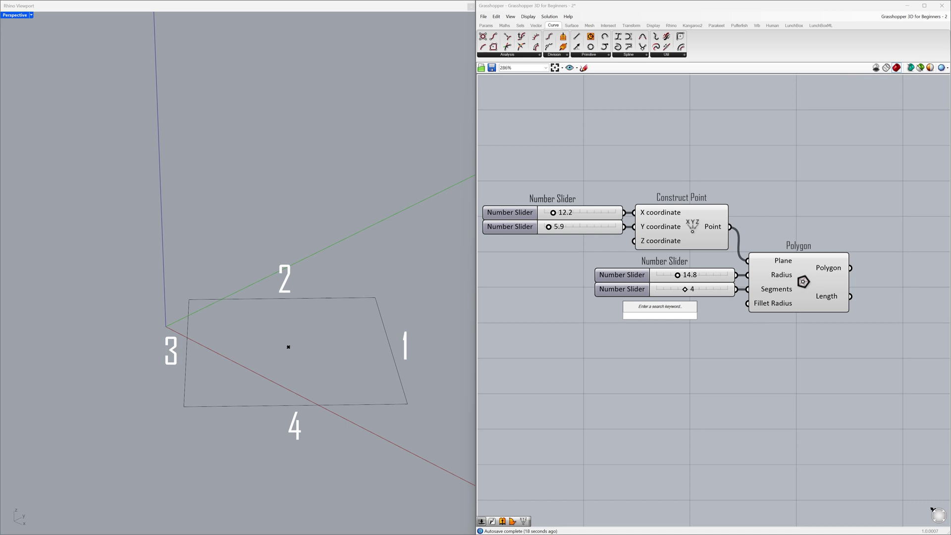
text(3.0)
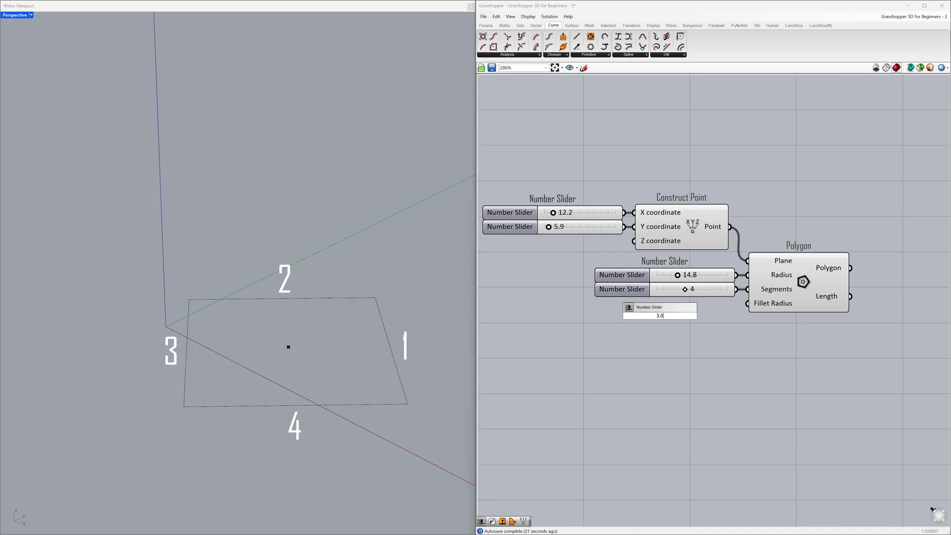
key(Return)
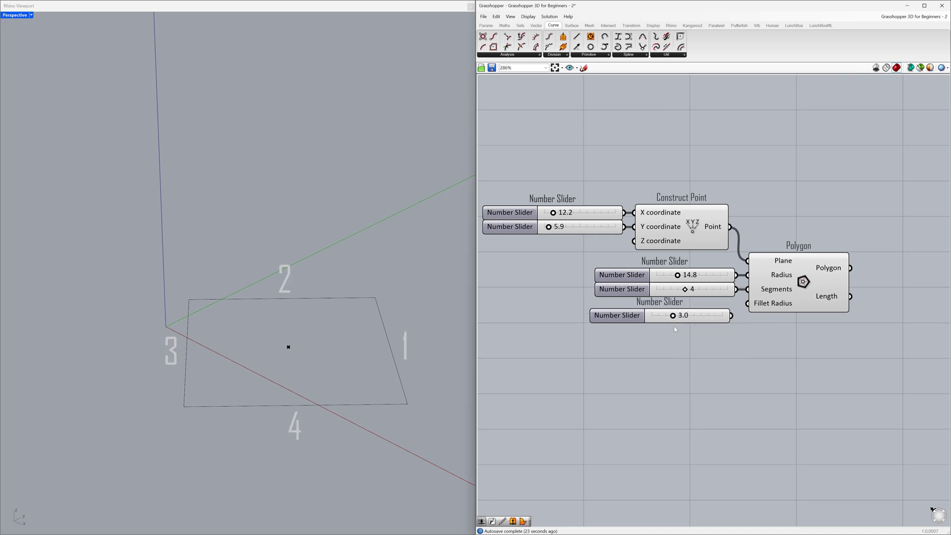
drag(731, 315, 747, 303)
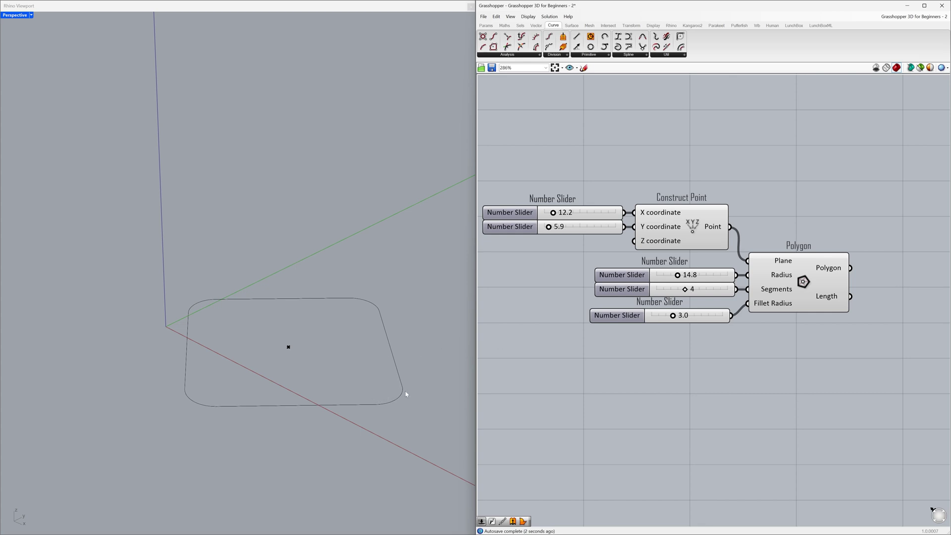
drag(673, 316, 712, 310)
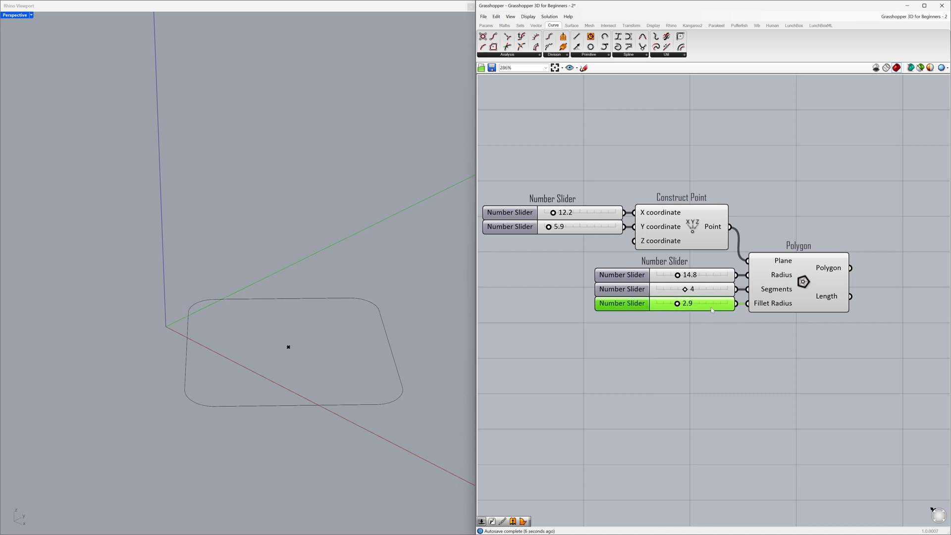
click(680, 333)
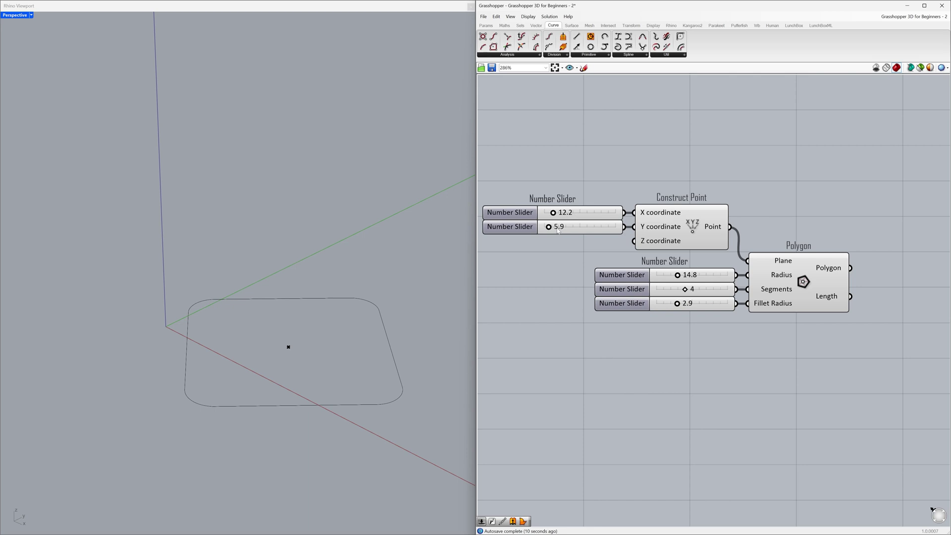
- Zero the centre sliders to centre the rounded square, then add a Point On Curve component
drag(553, 213, 544, 227)
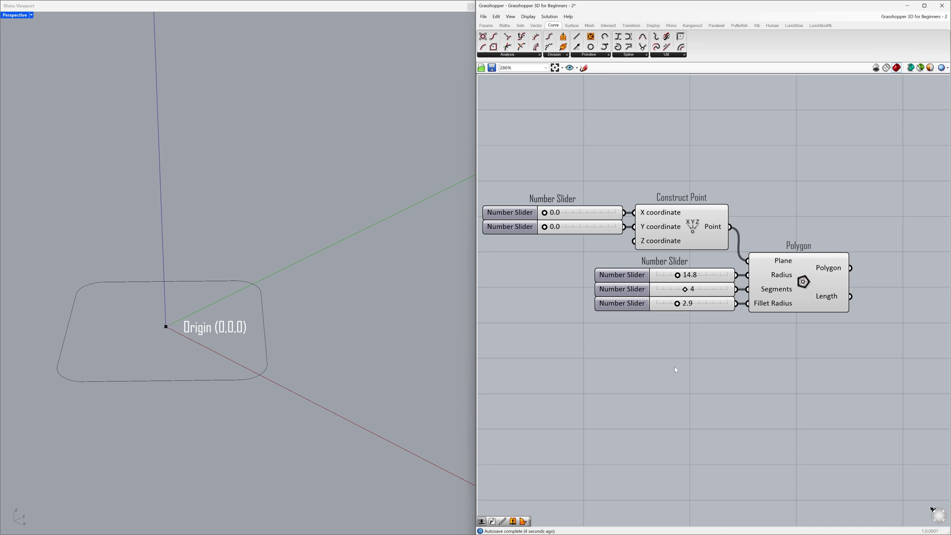
click(828, 274)
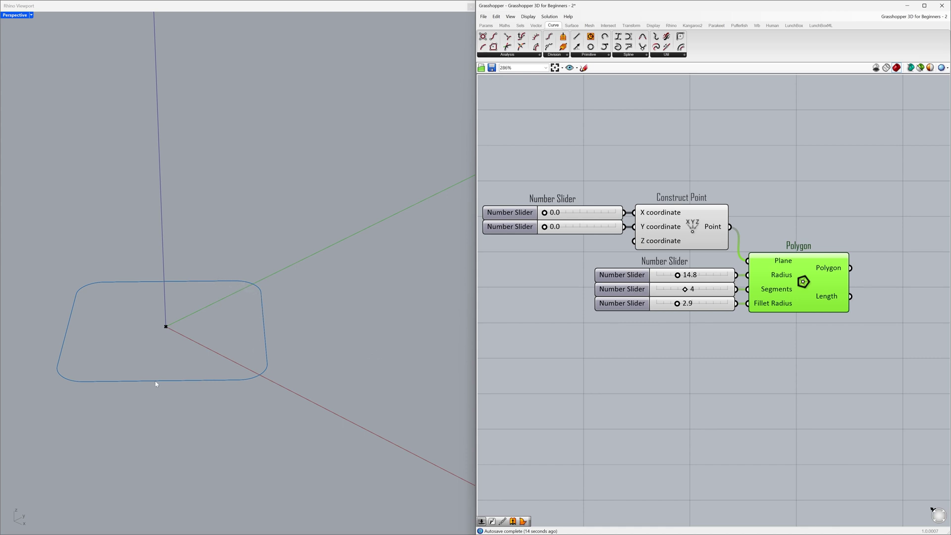
click(764, 373)
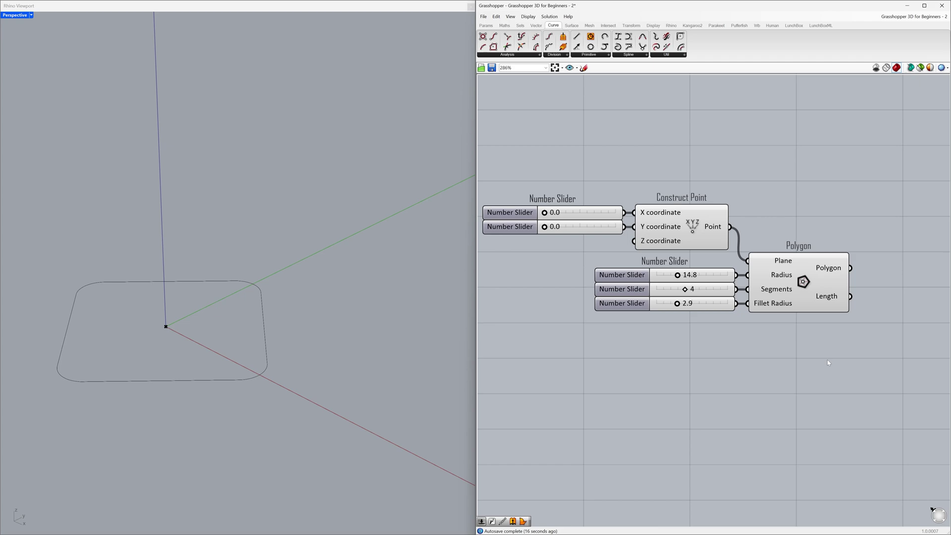
right_drag(827, 359, 715, 360)
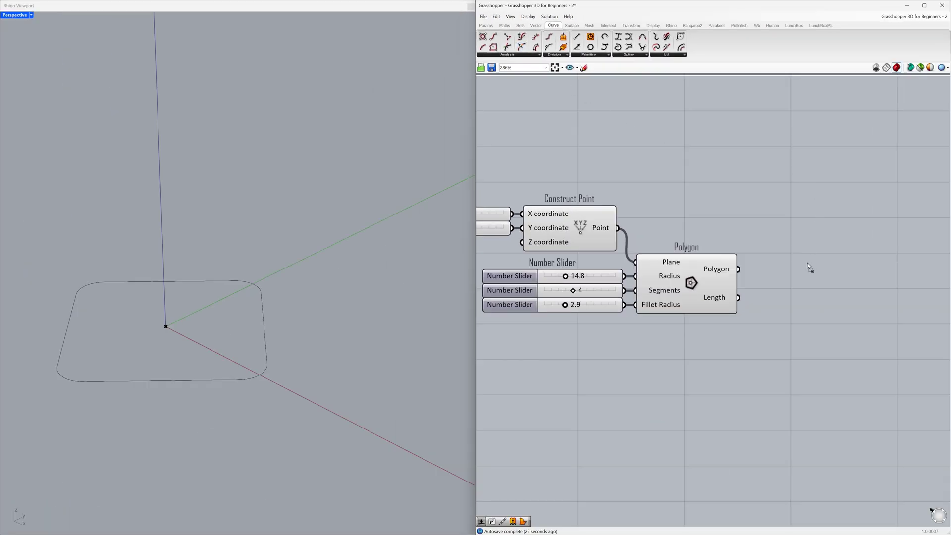
drag(811, 268, 808, 265)
- Feed the Polygon into Point On Curve, set it to 0.974, and place it below Polygon
drag(738, 269, 763, 262)
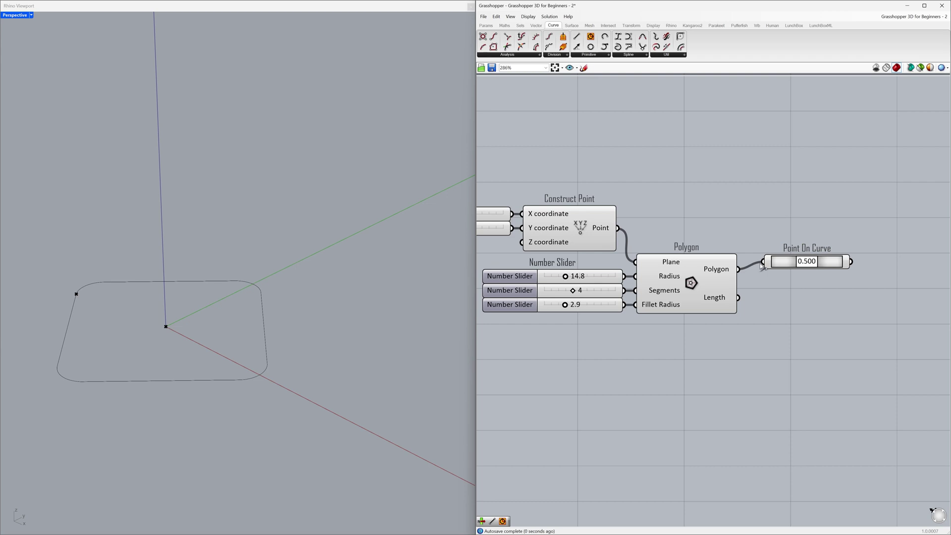
drag(783, 264, 771, 272)
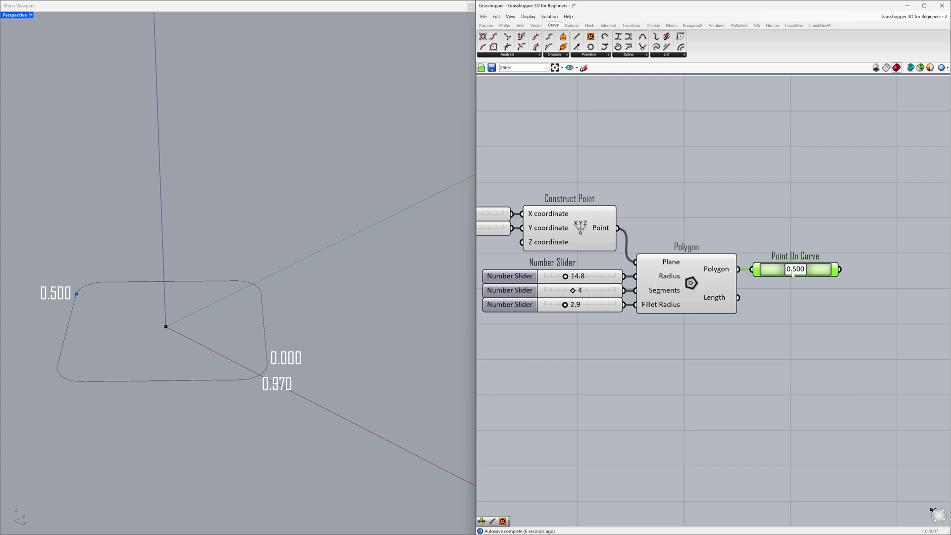
drag(798, 272, 820, 272)
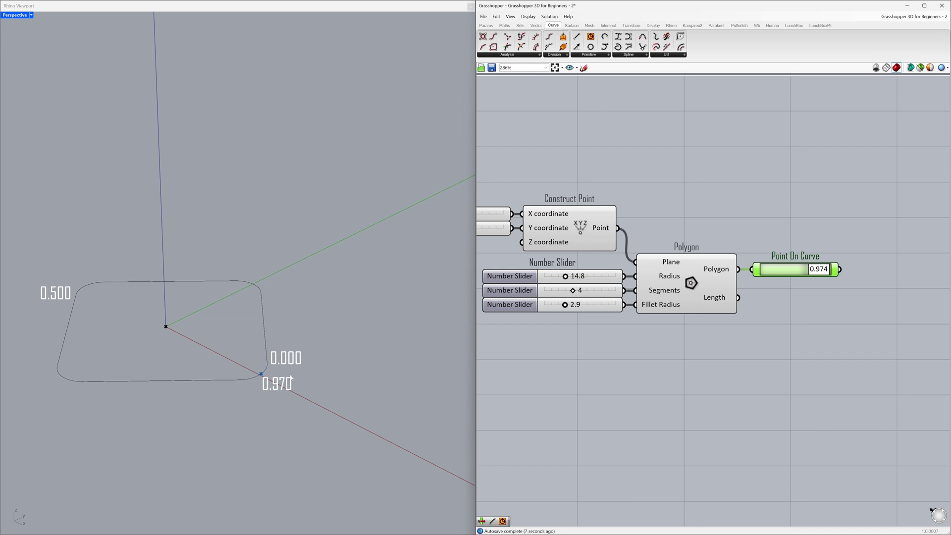
drag(785, 277, 820, 334)
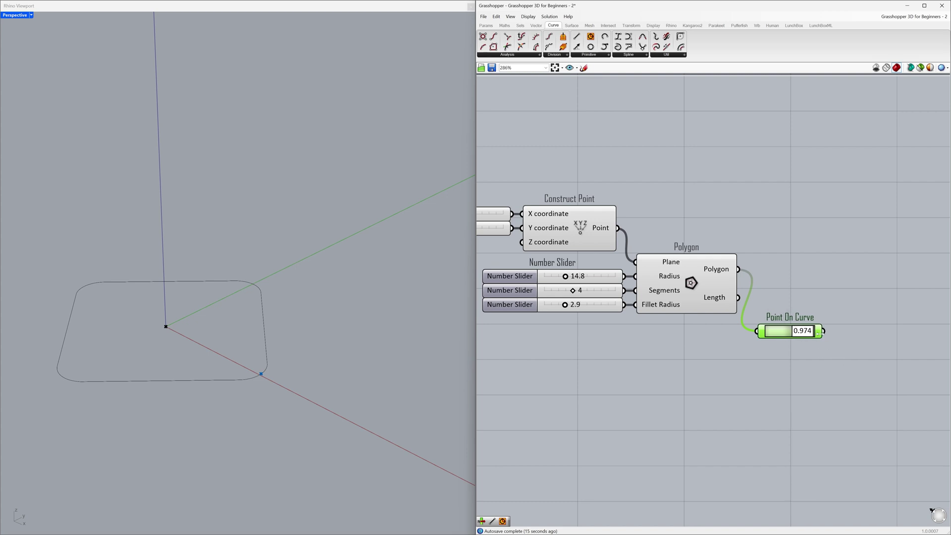
click(844, 349)
- Add a Circle component centred on the Point On Curve point
drag(868, 311, 880, 338)
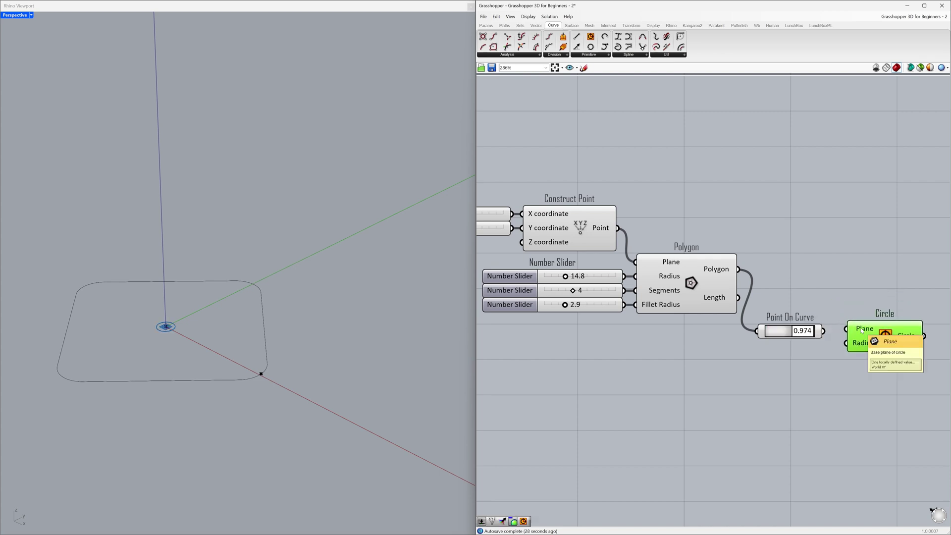
drag(823, 331, 865, 339)
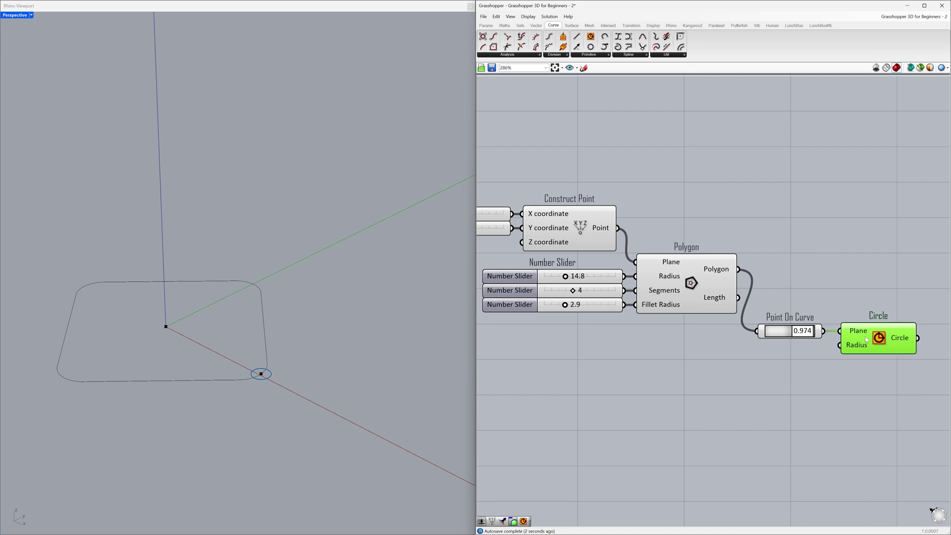
click(804, 356)
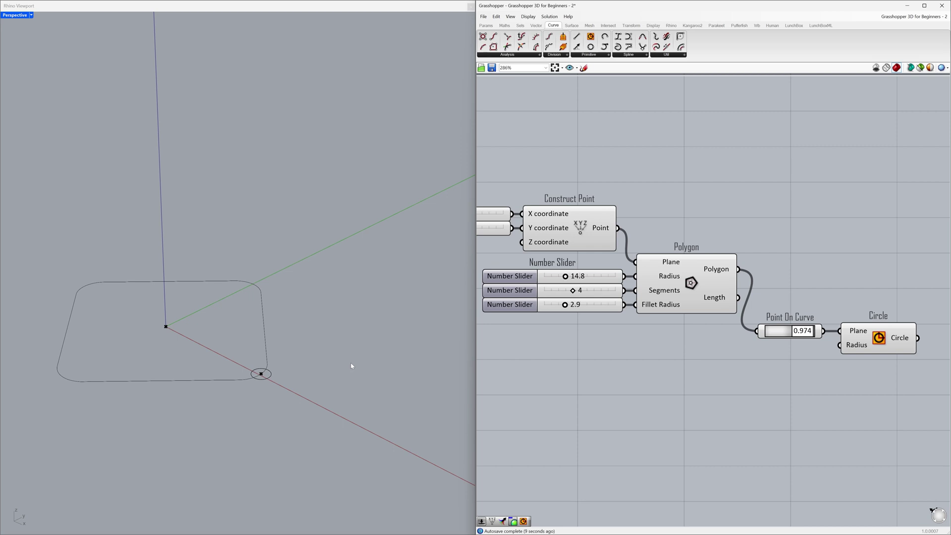
- Drive the circle radius with a copied slider; set polygon radius 17.2 and circle radius 10.4
click(548, 279)
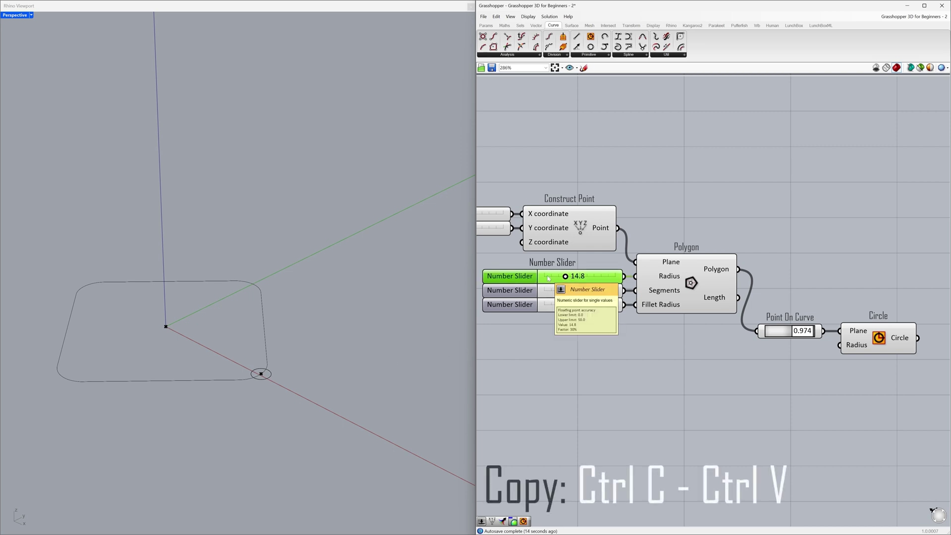
key(ctrl+c)
key(ctrl+v)
drag(554, 285, 737, 366)
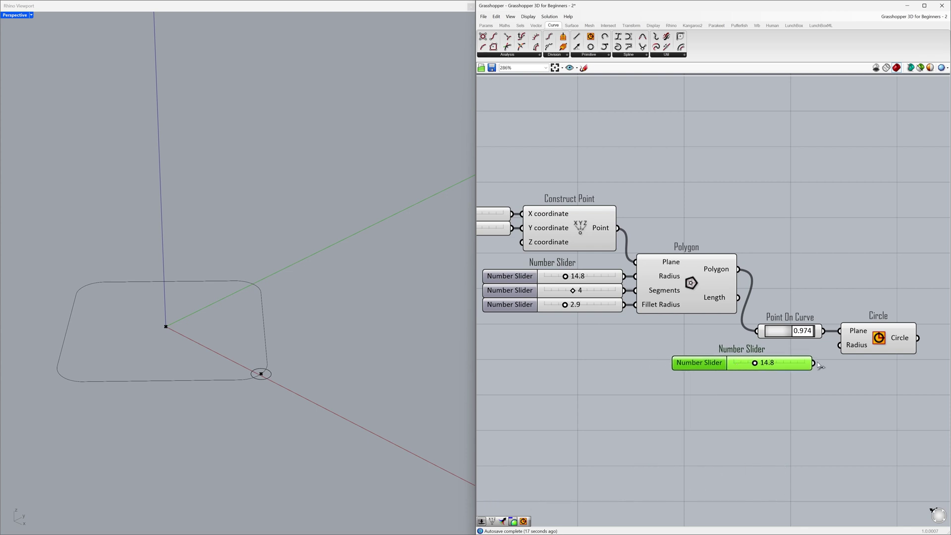
drag(813, 363, 839, 346)
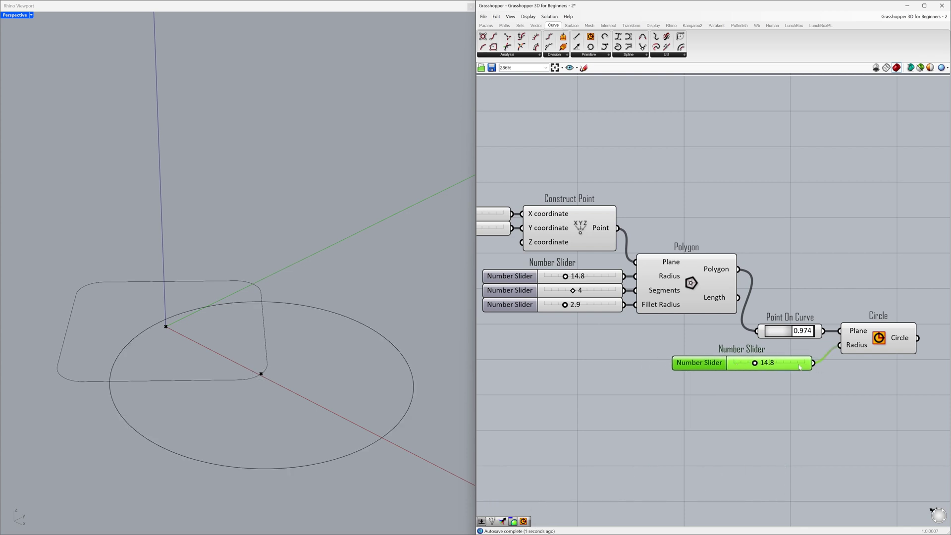
drag(796, 368, 758, 369)
click(743, 391)
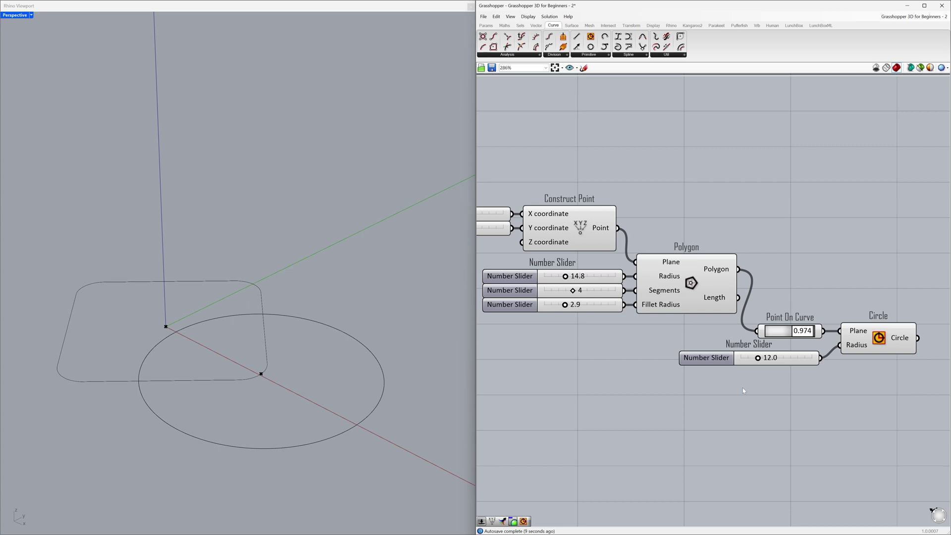
drag(565, 276, 569, 278)
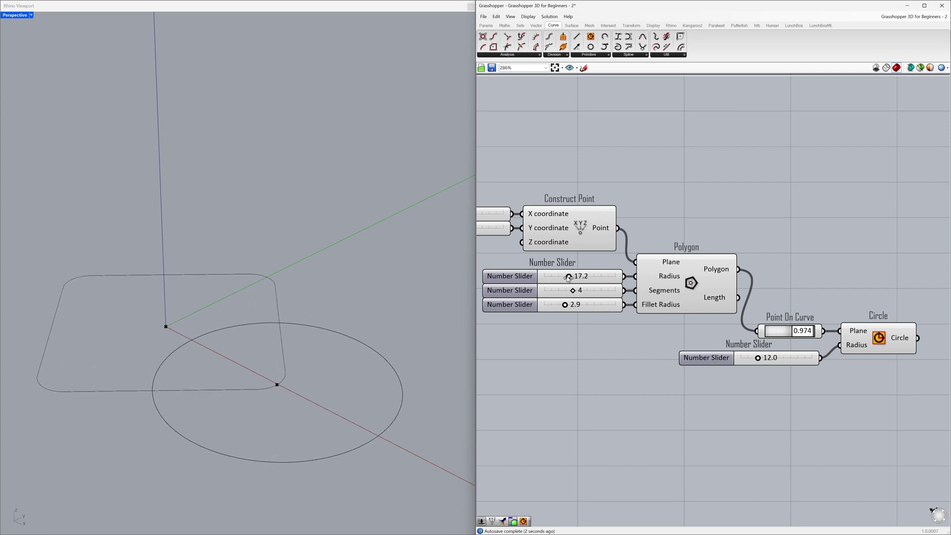
drag(758, 358, 755, 359)
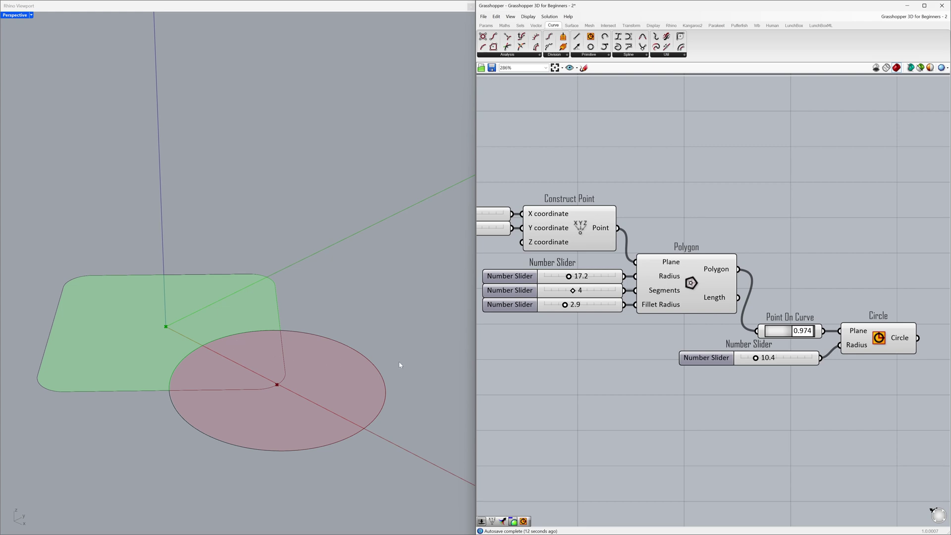
- Add a Region Difference component to the canvas
right_drag(856, 395, 704, 394)
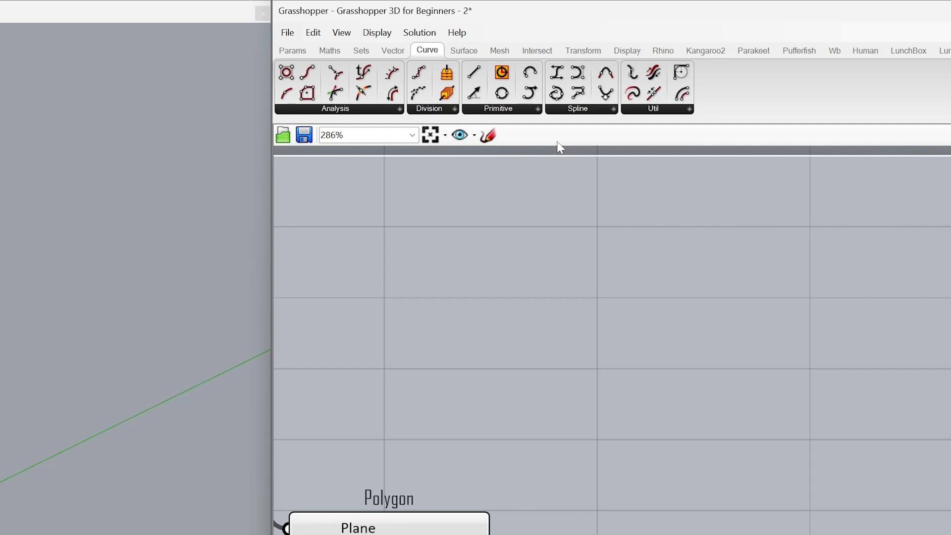
click(593, 34)
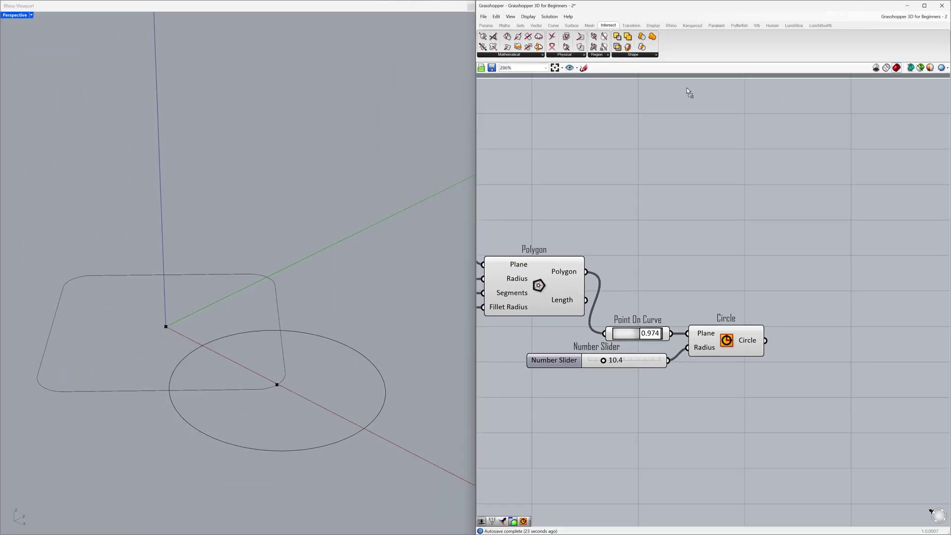
drag(687, 87, 791, 287)
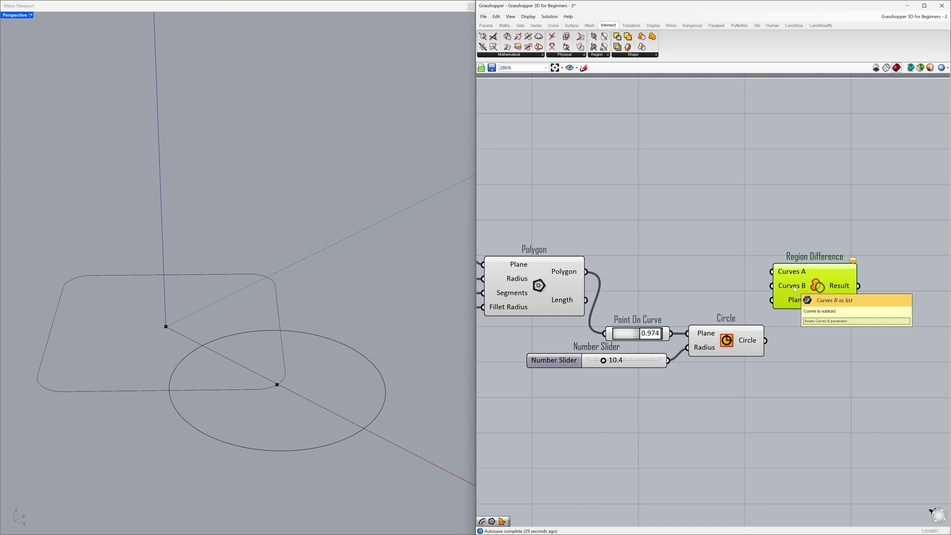
click(692, 286)
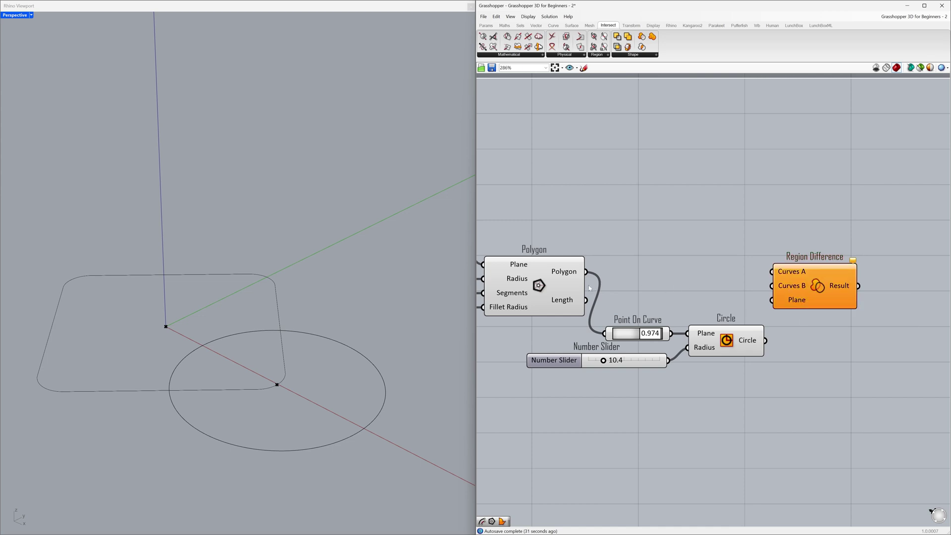
- Feed the polygon into Curves A and the circle into Curves B
click(547, 284)
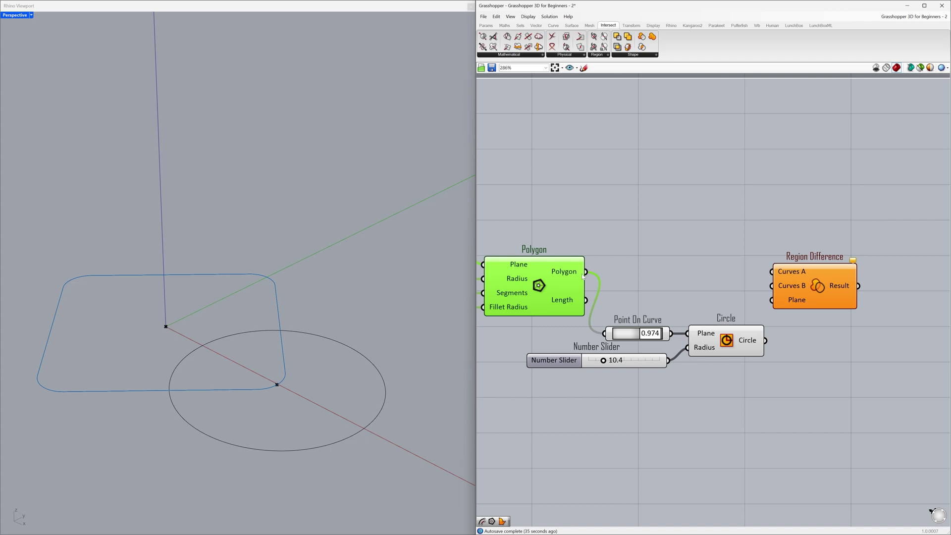
drag(586, 272, 789, 278)
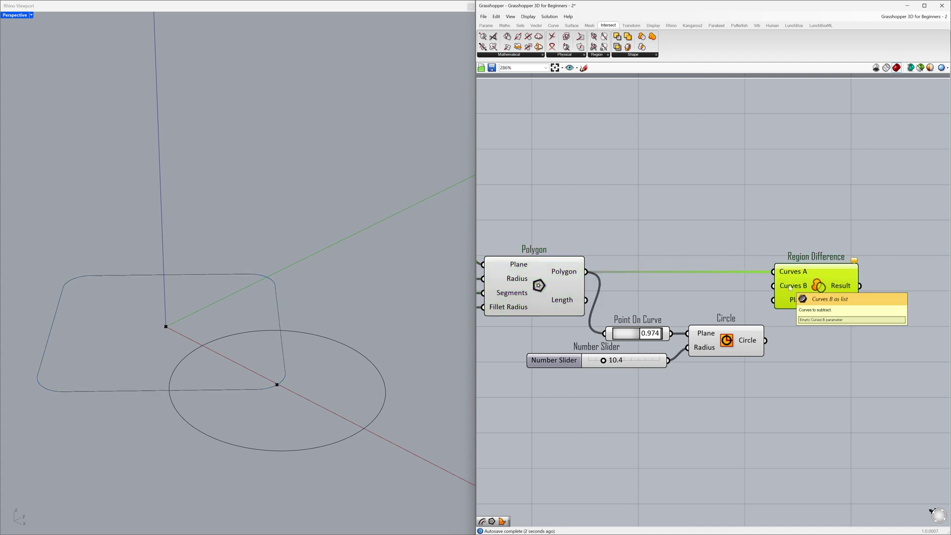
click(730, 342)
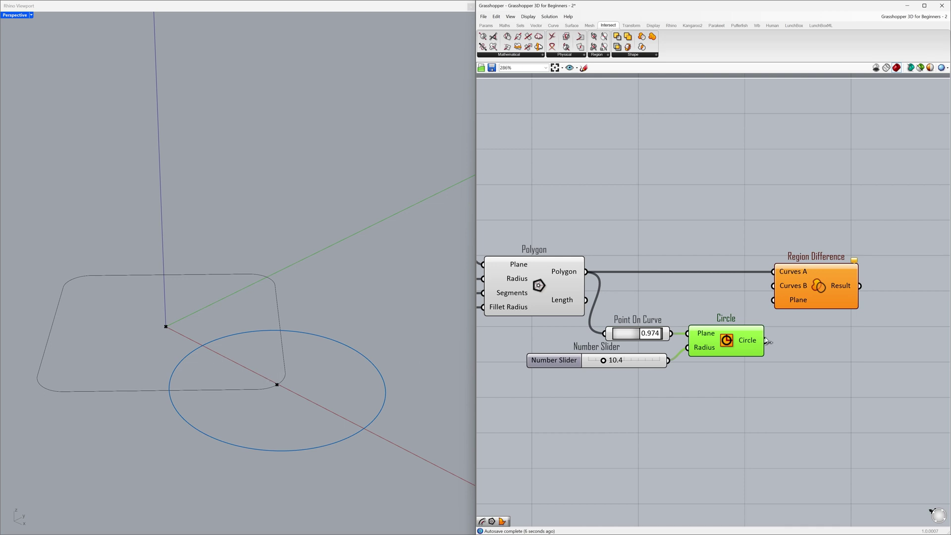
drag(765, 341, 757, 289)
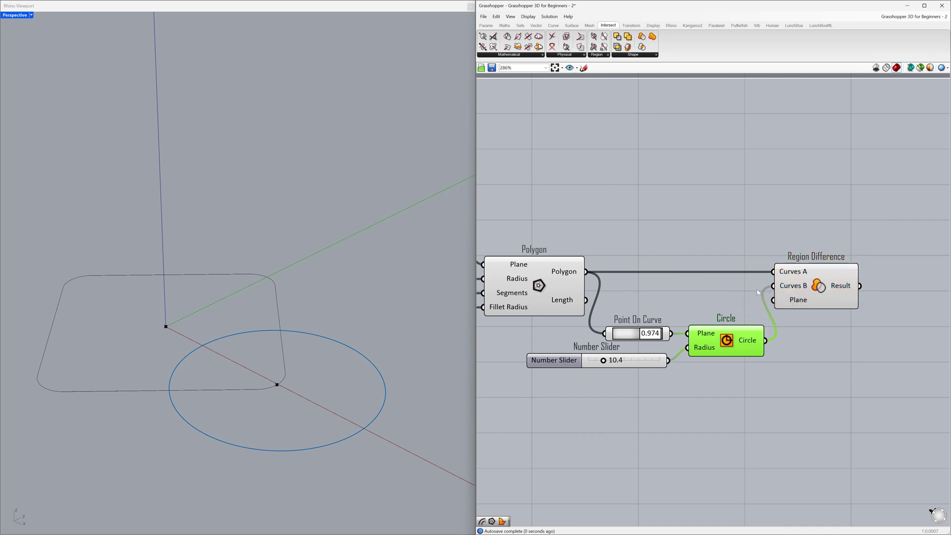
click(751, 291)
click(822, 291)
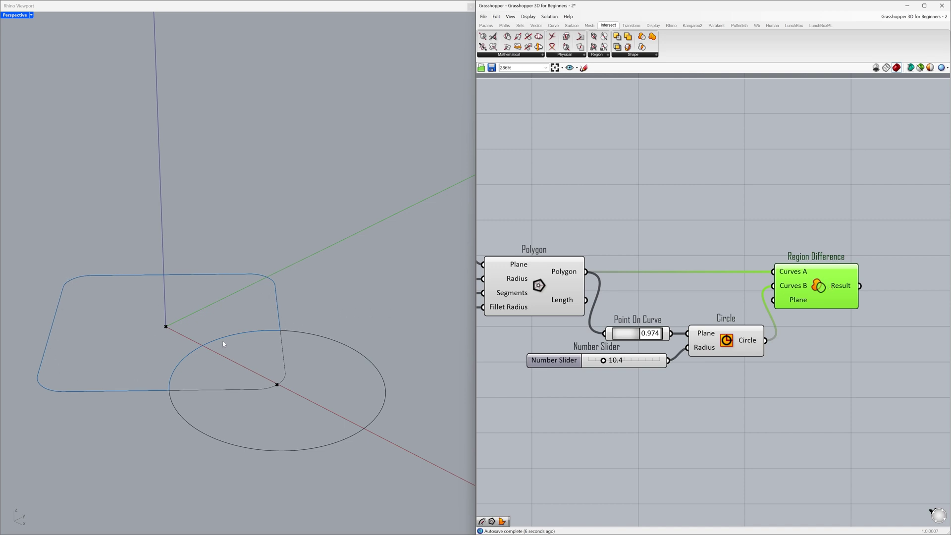
click(504, 347)
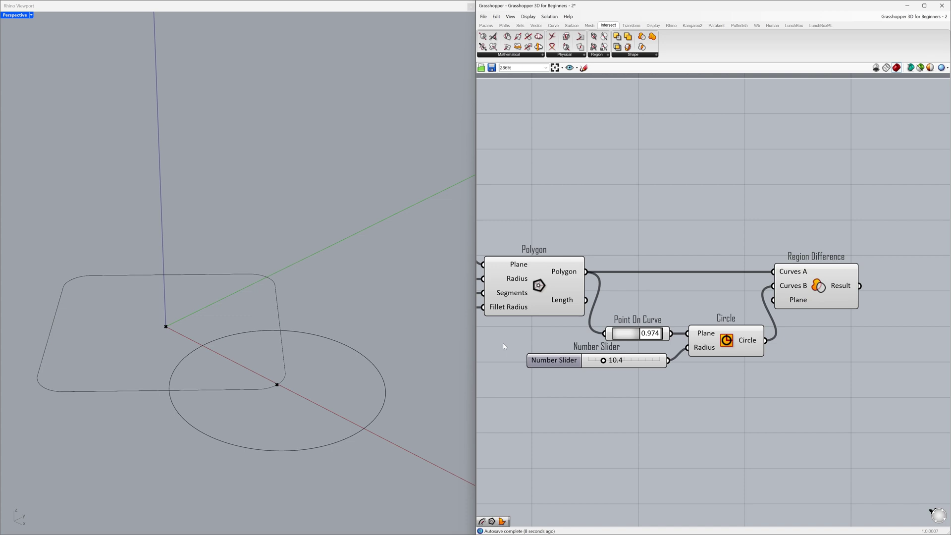
click(534, 285)
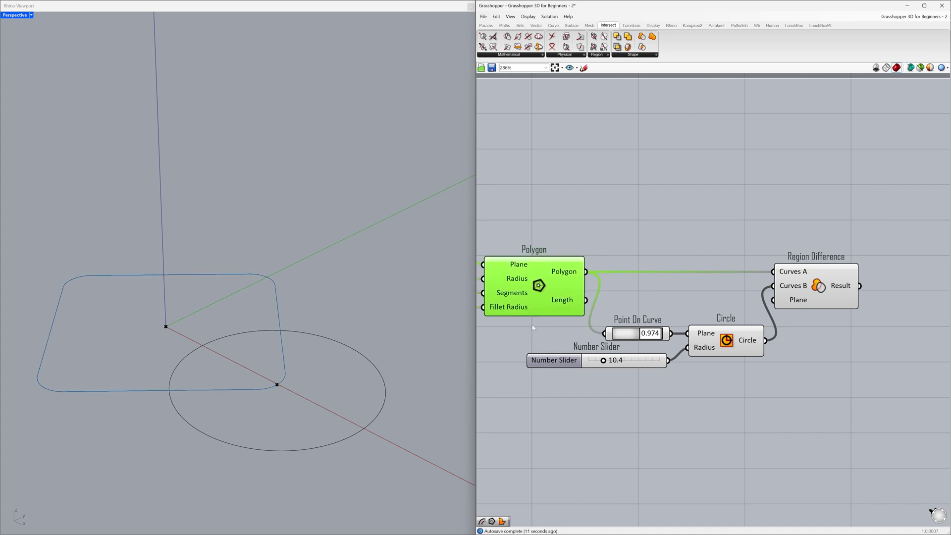
shift+click(728, 341)
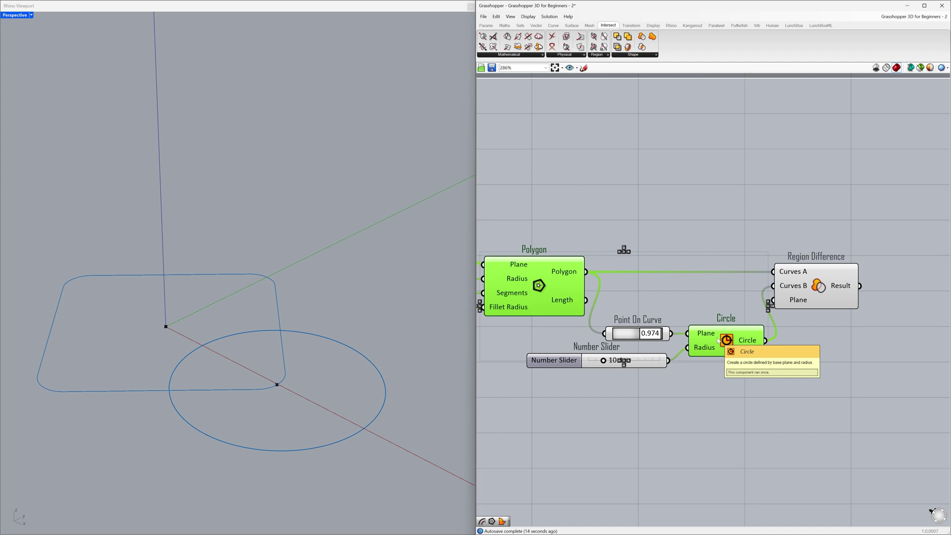
middle_click(718, 341)
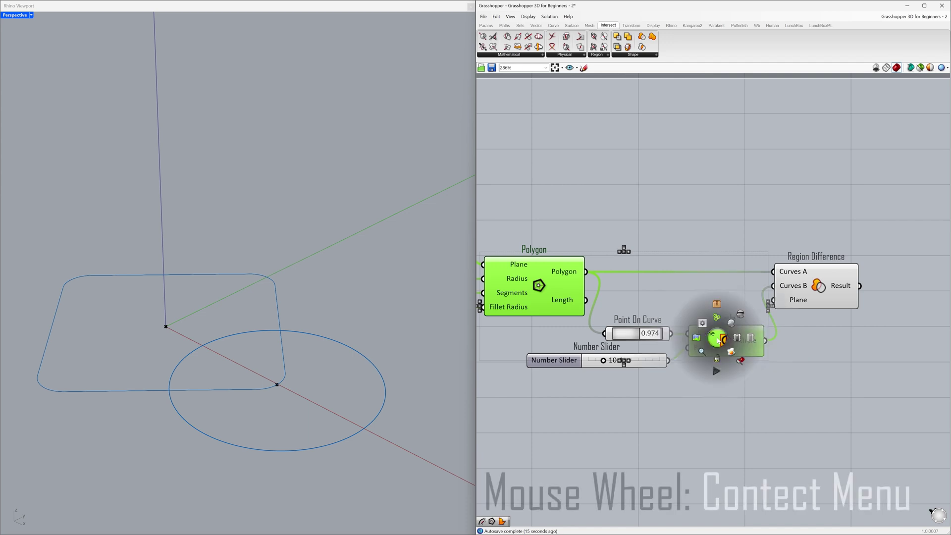
click(741, 317)
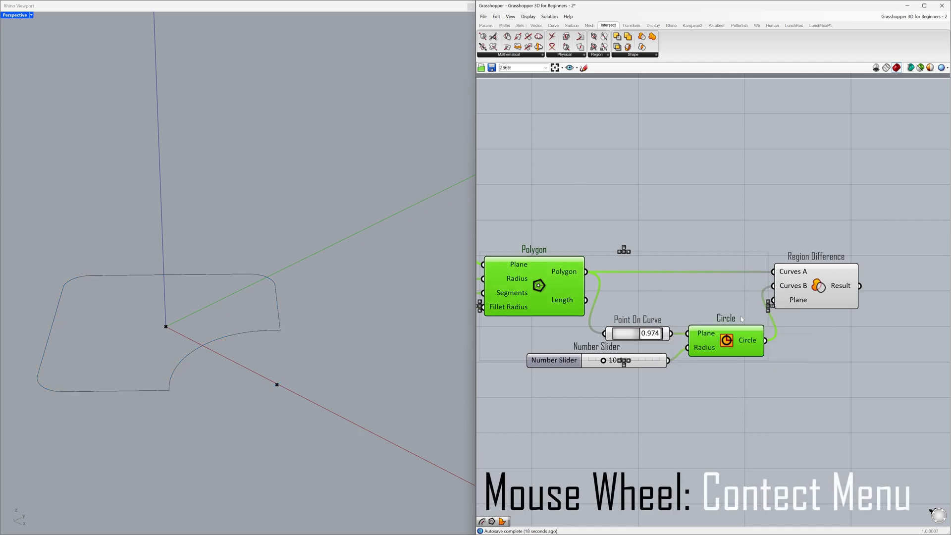
click(738, 317)
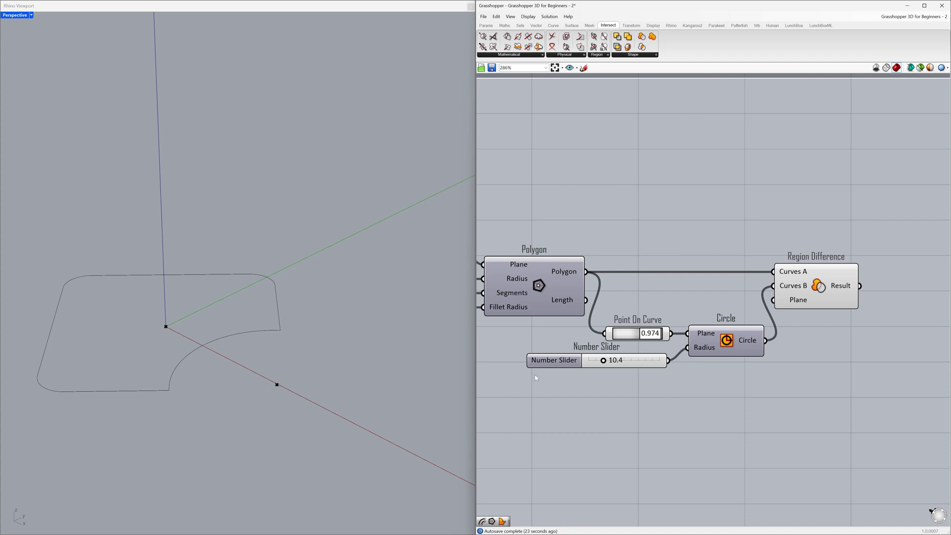
mouse_move(642, 338)
mouse_down()
mouse_move(634, 337)
mouse_move(647, 338)
mouse_up()
click(695, 346)
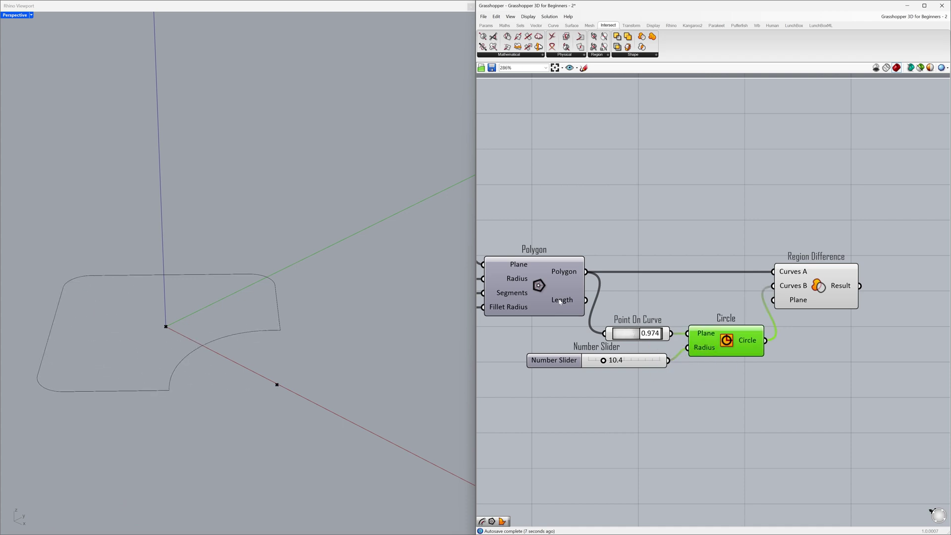
shift+click(547, 293)
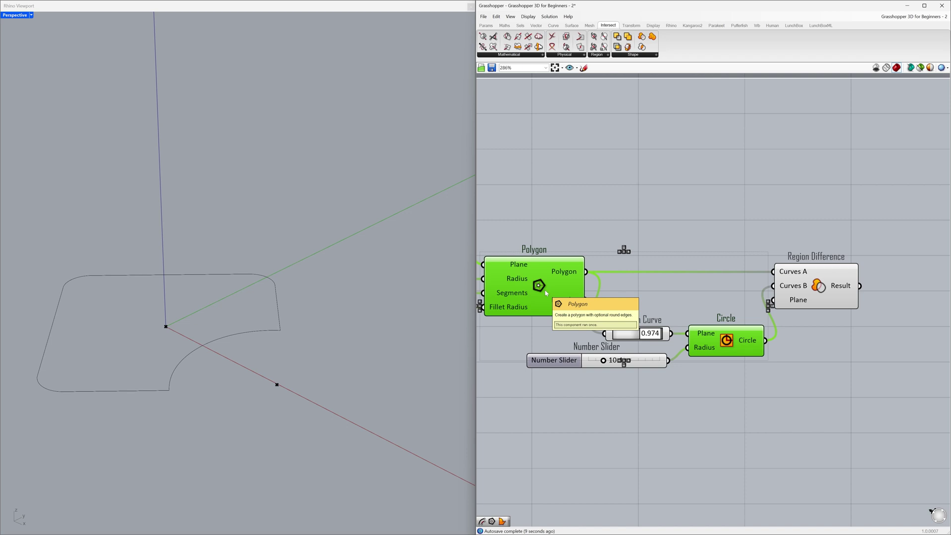
middle_click(546, 294)
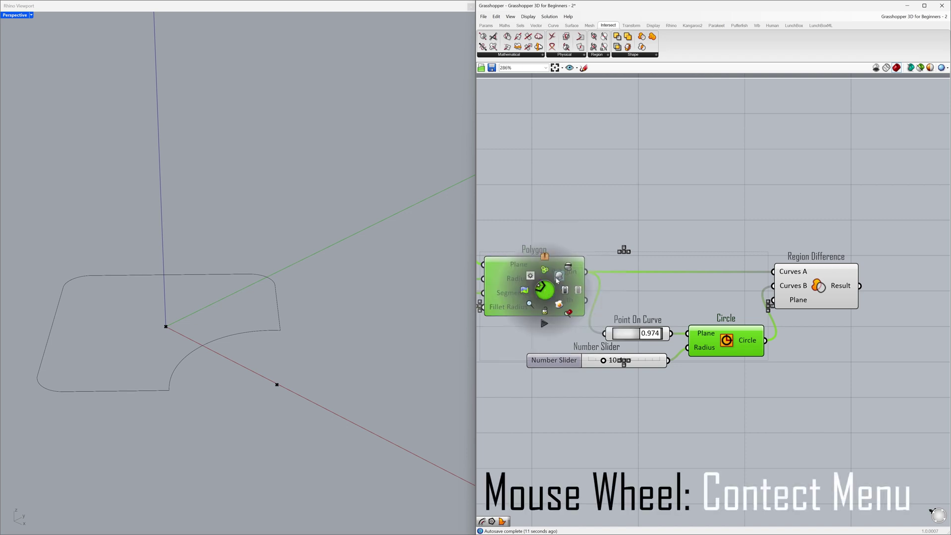
click(557, 277)
click(524, 333)
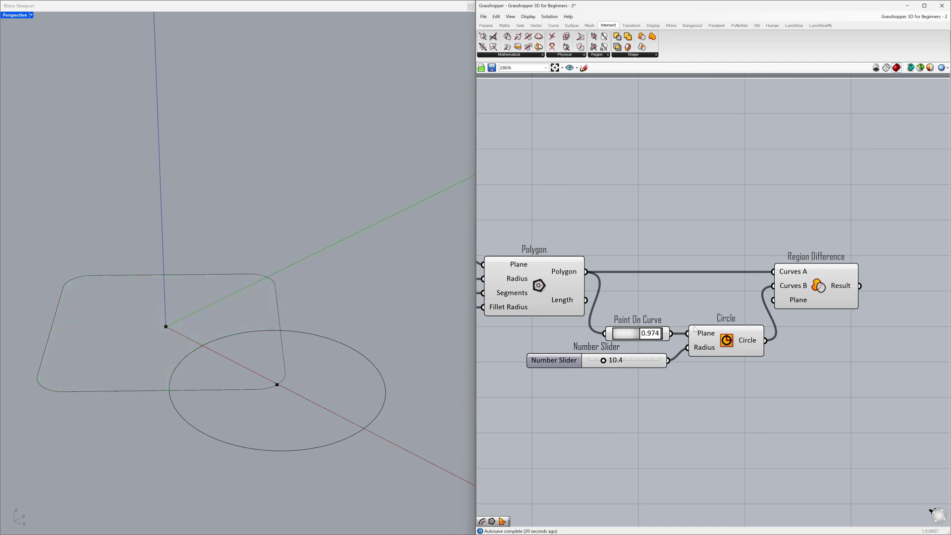
- Place Boundary Surfaces right of Region Difference and feed it the Result curves
right_drag(848, 334, 655, 330)
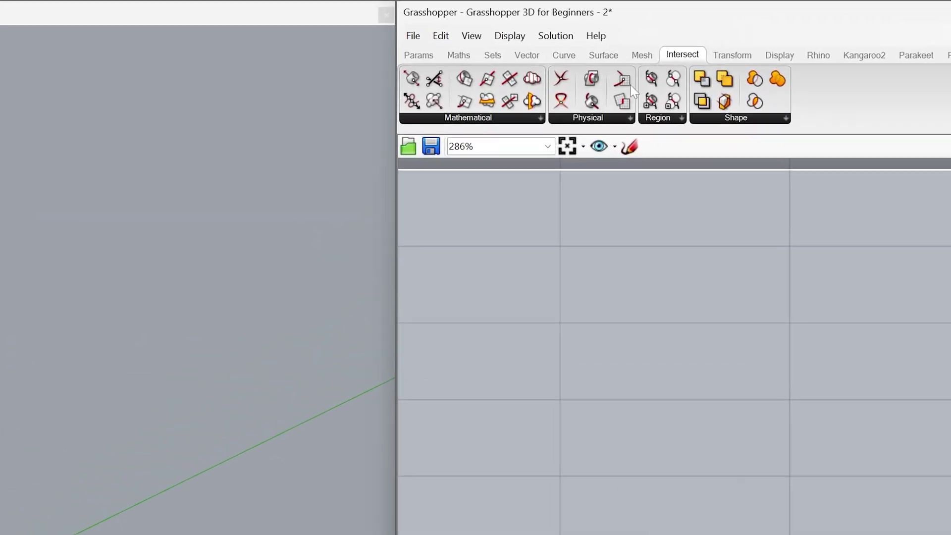
click(619, 57)
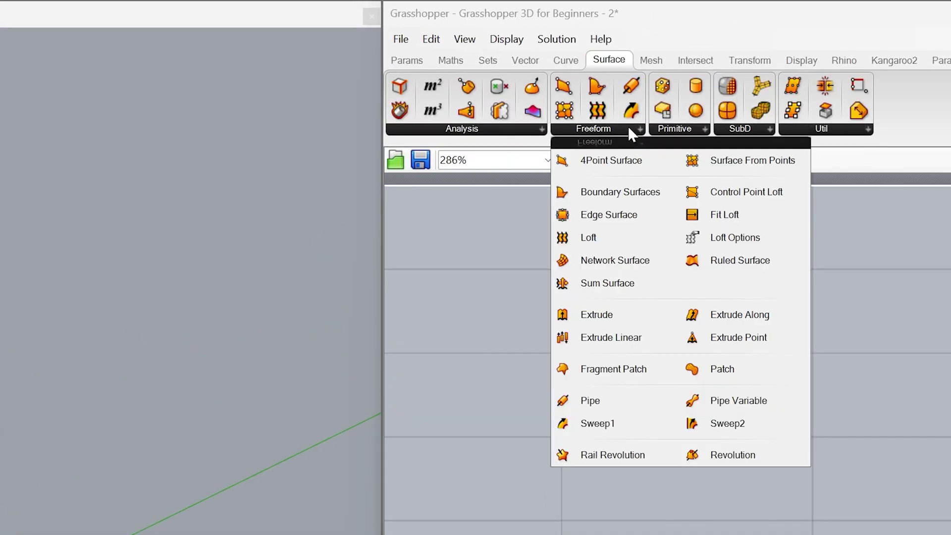
click(667, 189)
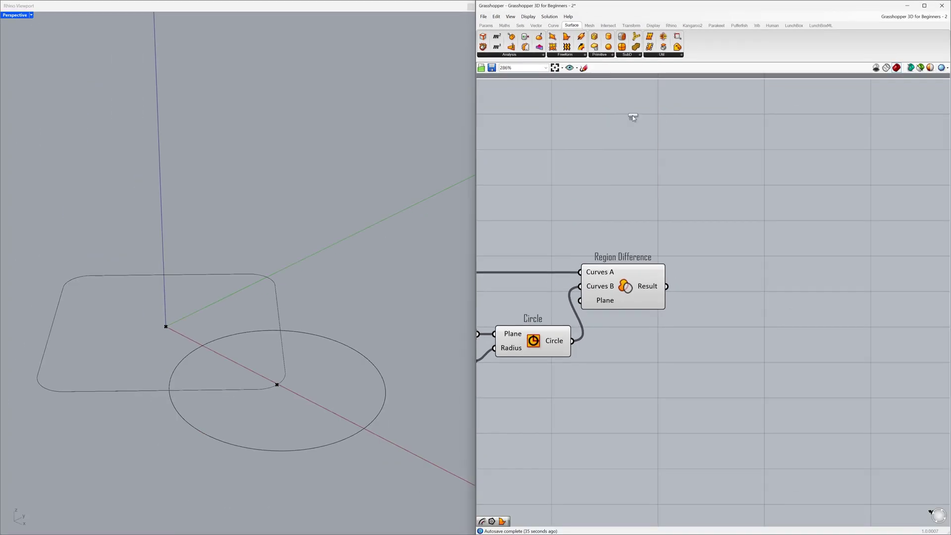
click(755, 298)
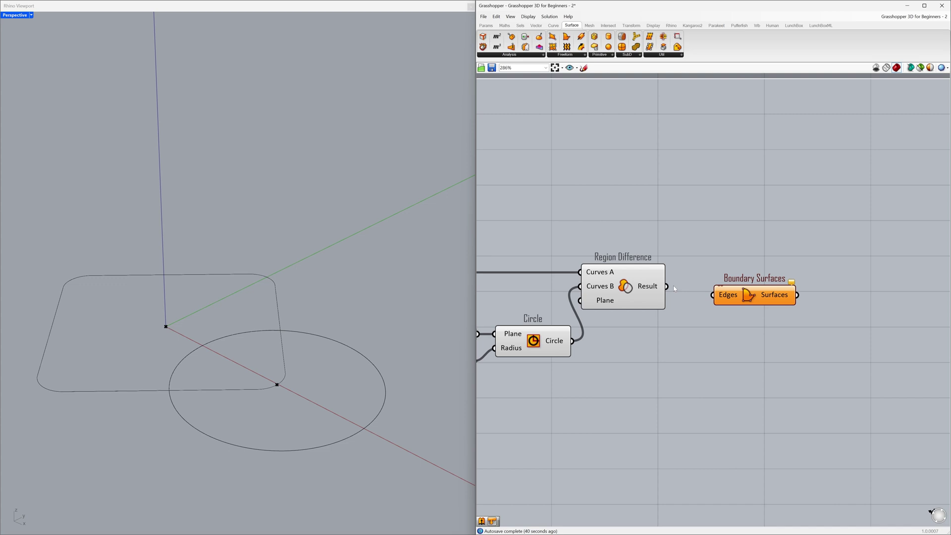
drag(667, 287, 712, 289)
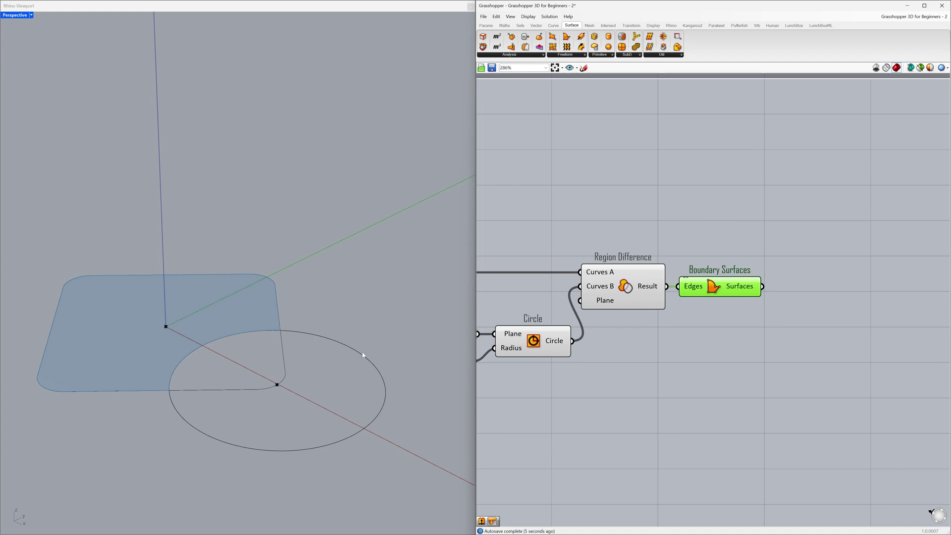
- Place an Extrude right of Boundary Surfaces, using the flat surface as its Base
click(781, 319)
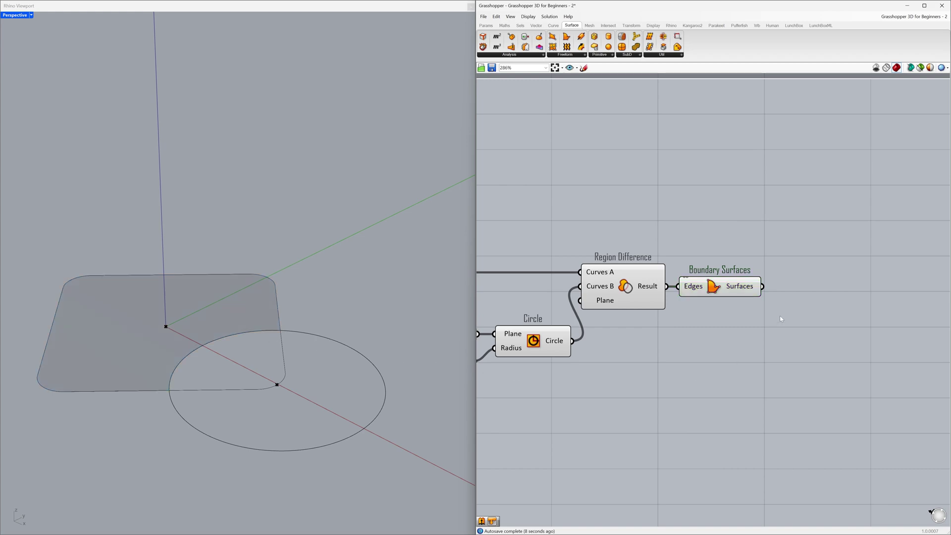
click(583, 54)
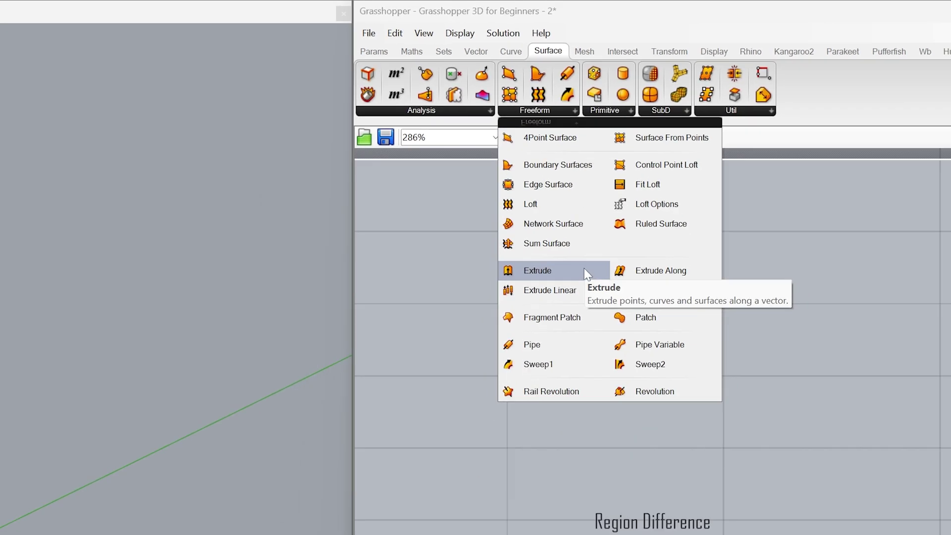
click(581, 338)
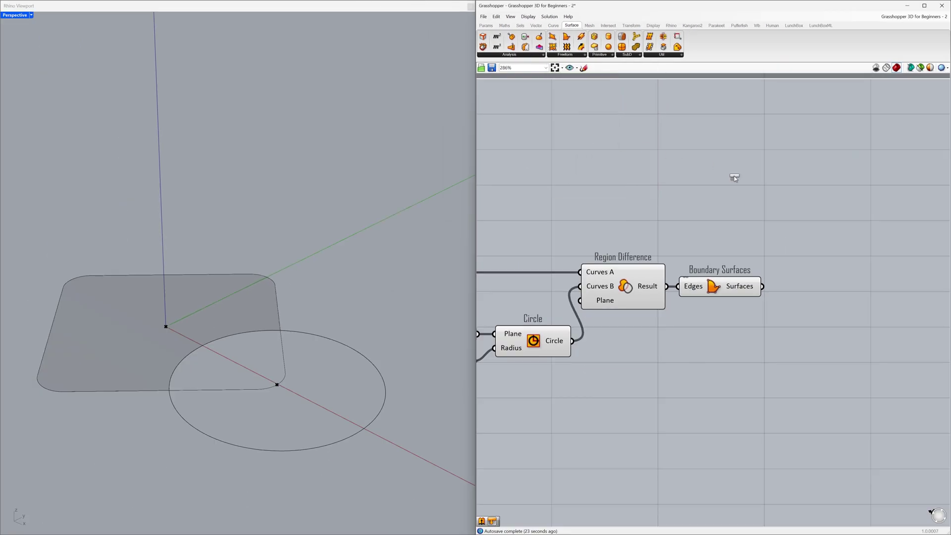
click(828, 291)
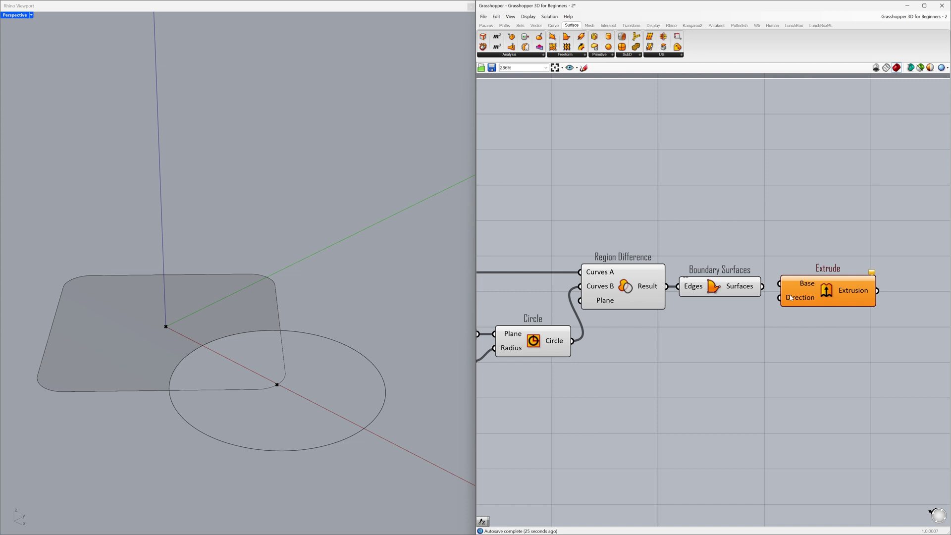
click(741, 290)
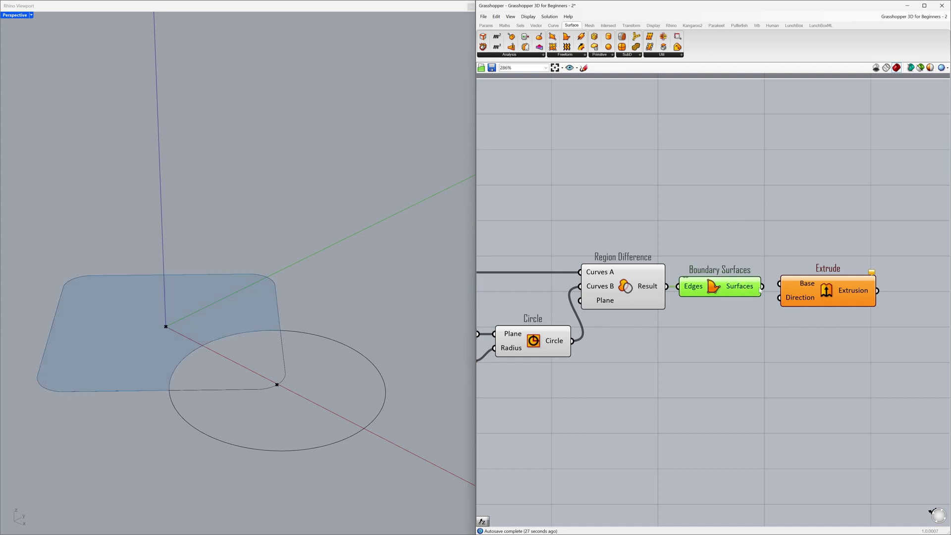
drag(762, 288, 802, 296)
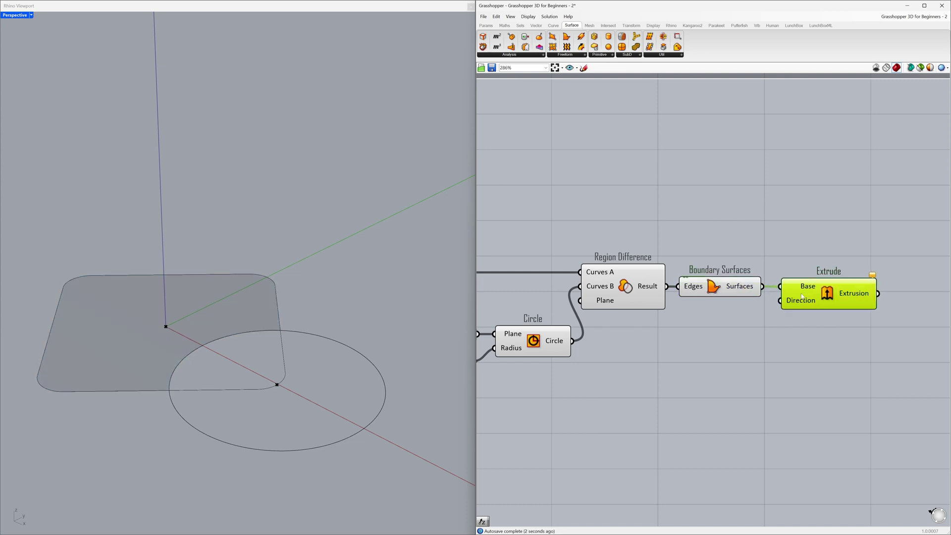
click(755, 312)
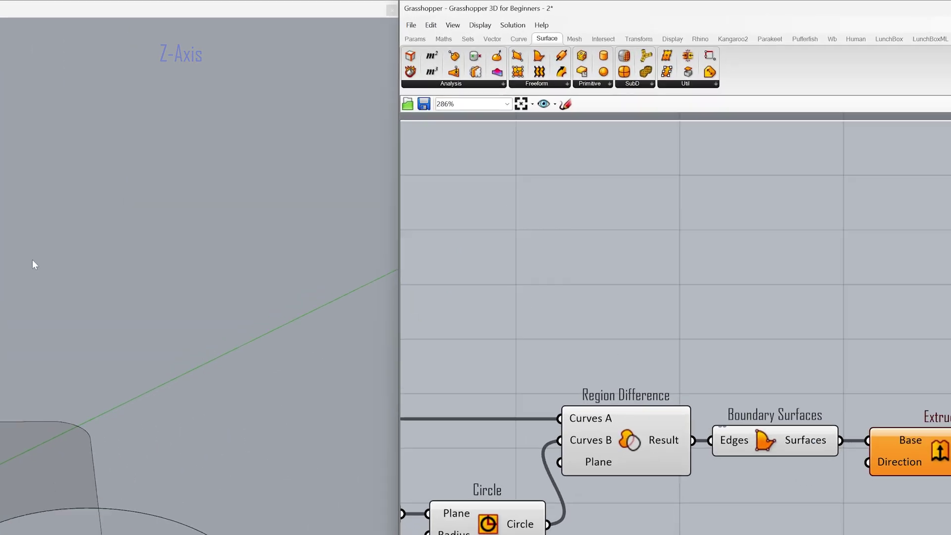
click(429, 67)
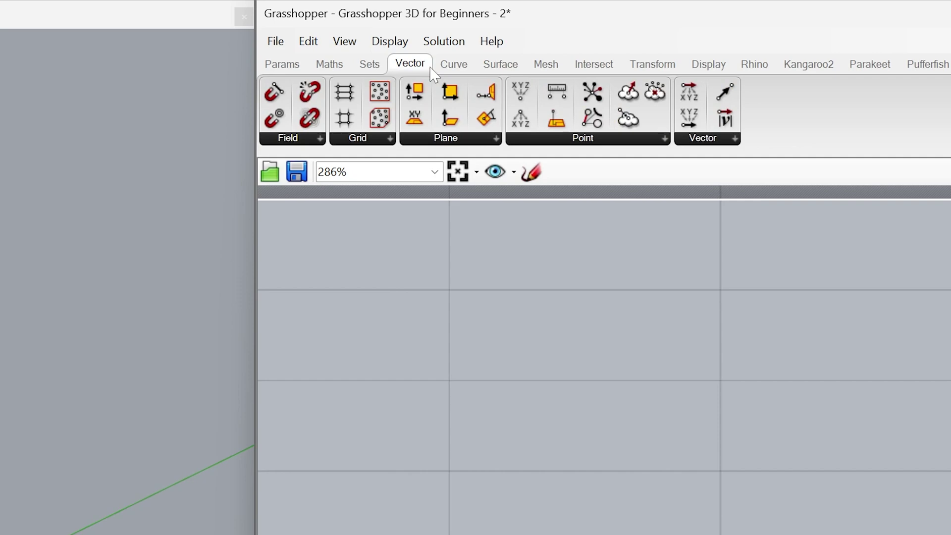
click(677, 140)
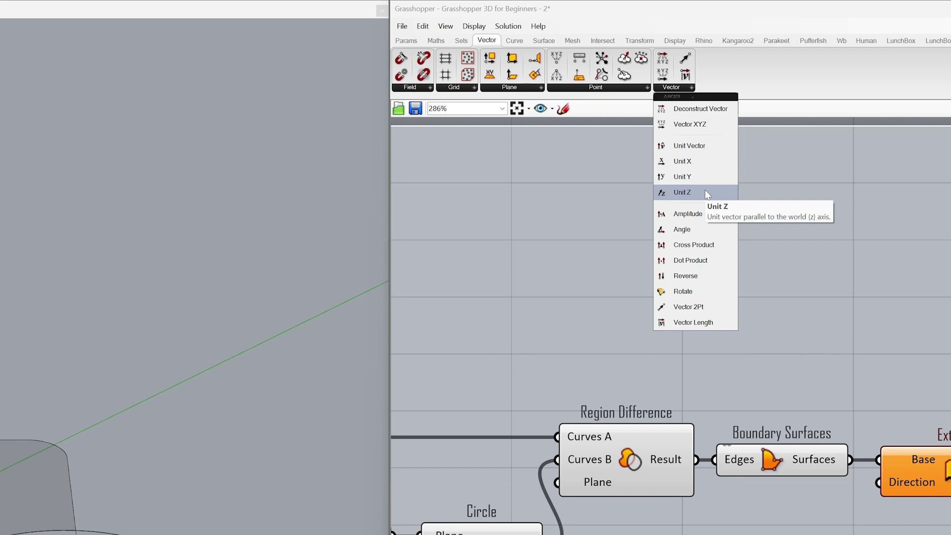
click(756, 301)
click(725, 340)
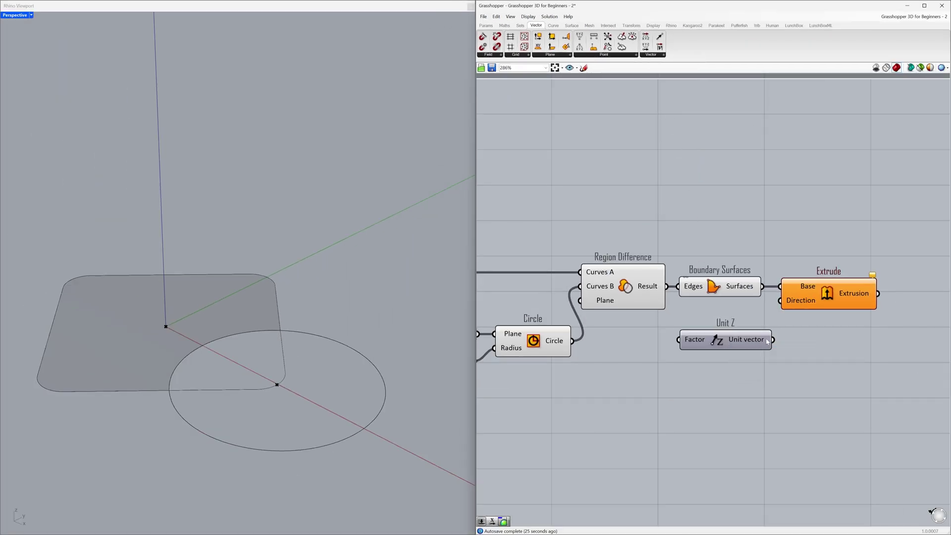
drag(772, 340, 771, 306)
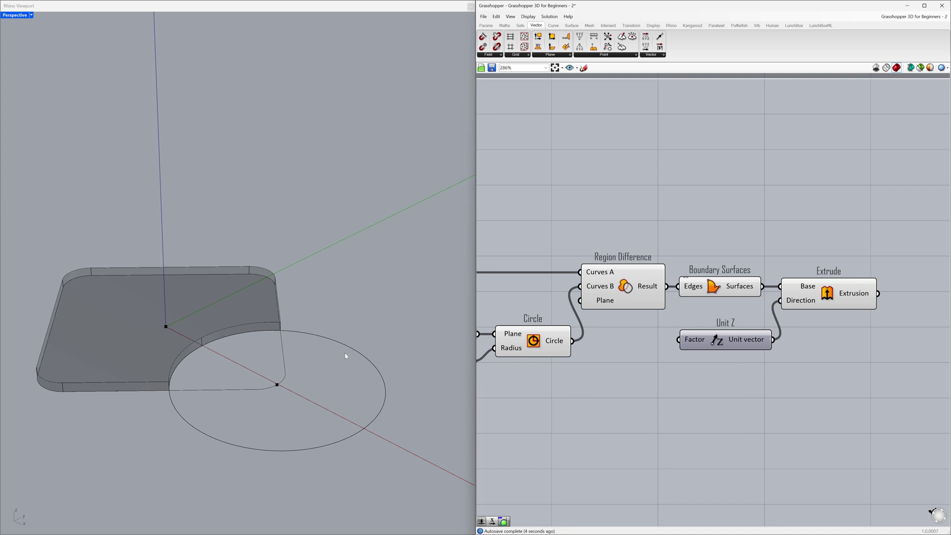
drag(698, 345, 704, 386)
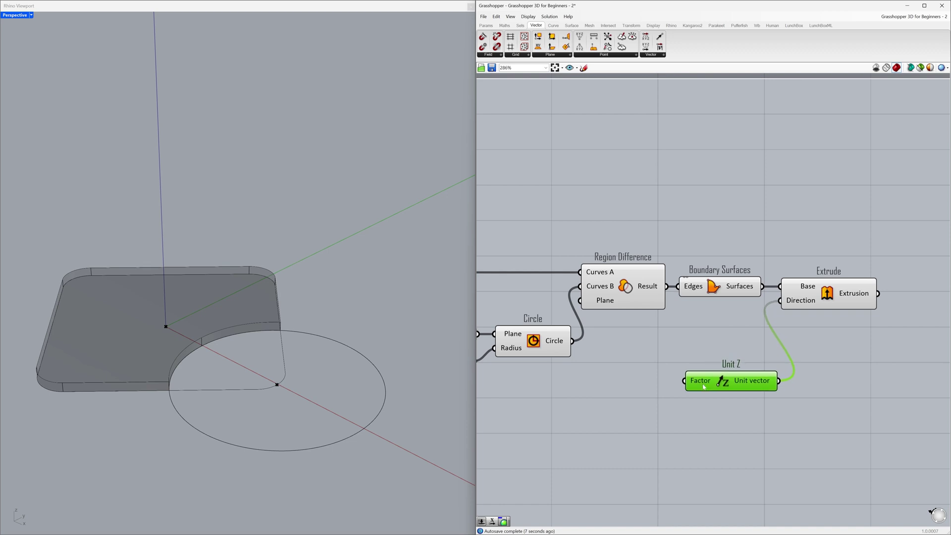
double_click(589, 387)
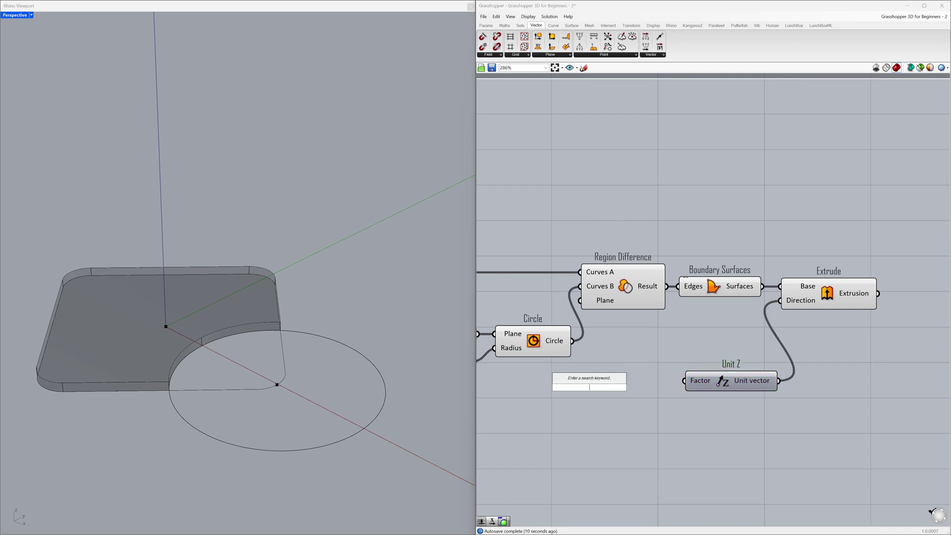
text(15)
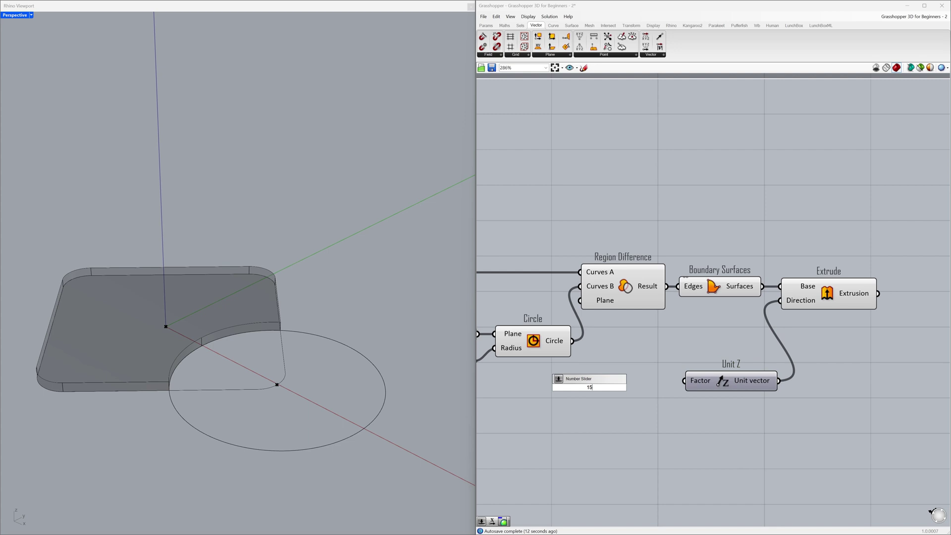
key(Return)
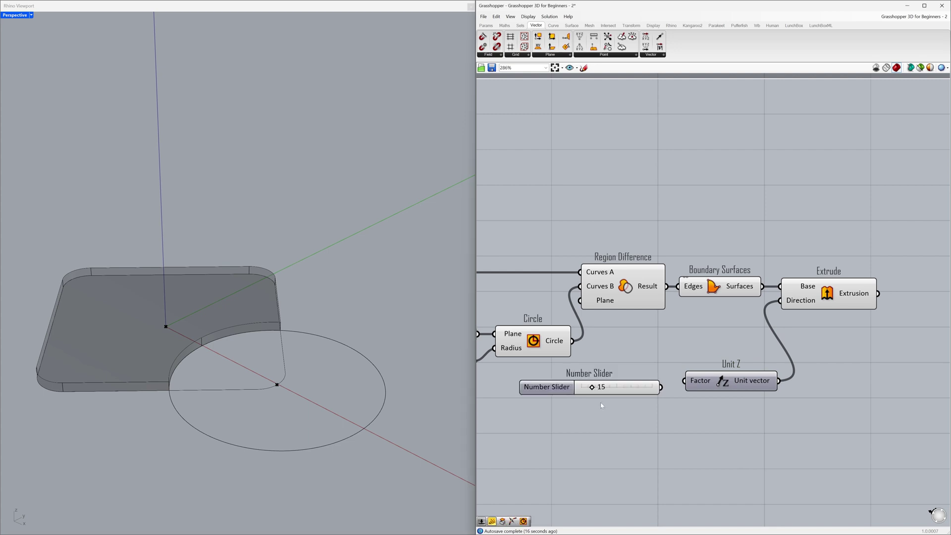
drag(662, 388, 679, 384)
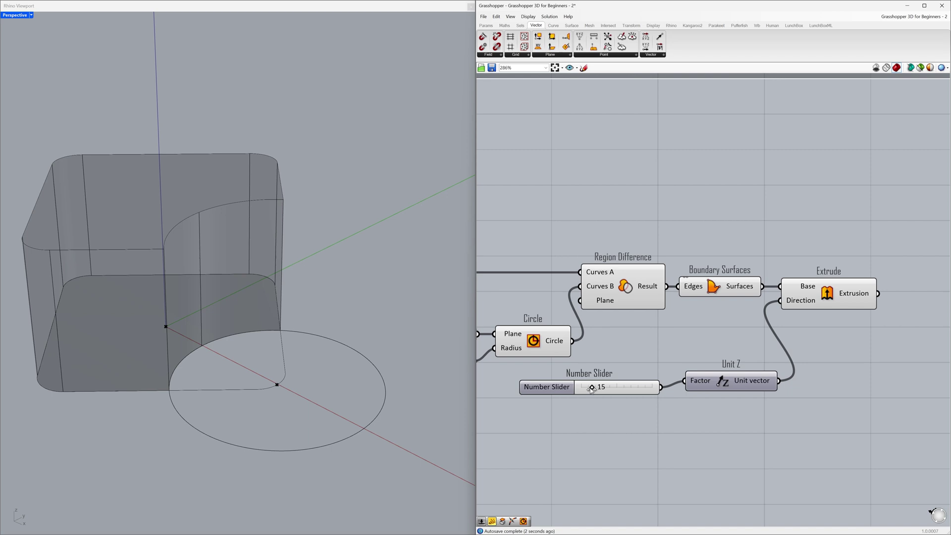
mouse_move(592, 388)
mouse_down()
mouse_move(602, 388)
mouse_move(585, 389)
mouse_up()
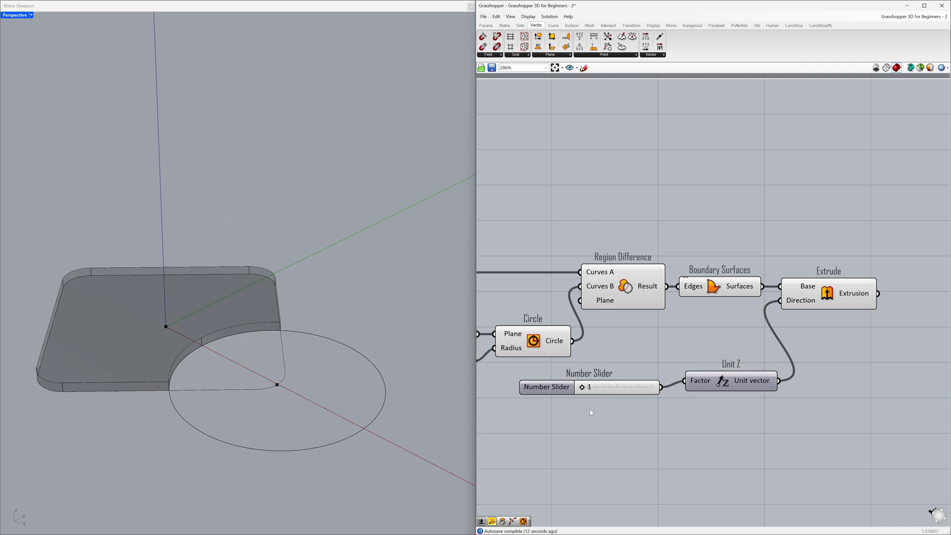
click(620, 392)
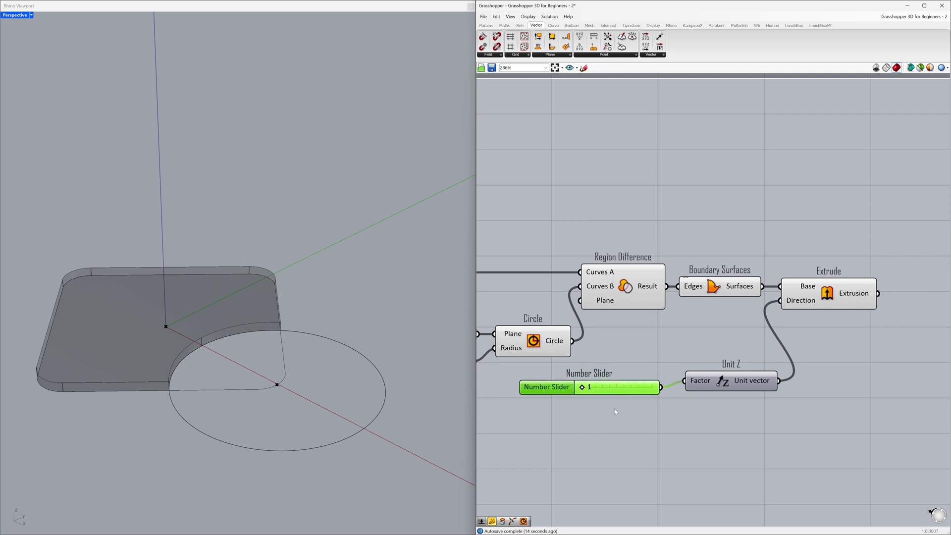
key(Delete)
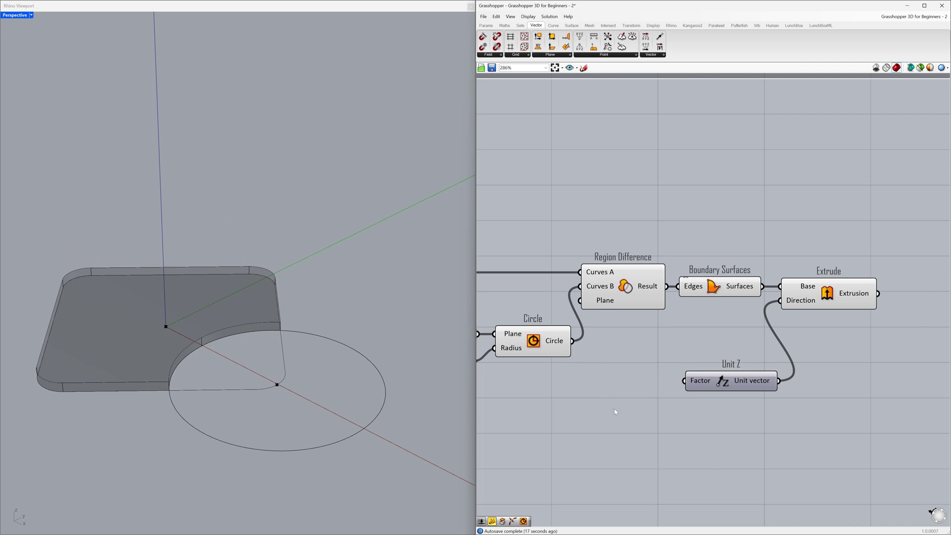
- Create a 0.50 Number Slider and wire it into Unit Z's Factor
double_click(591, 387)
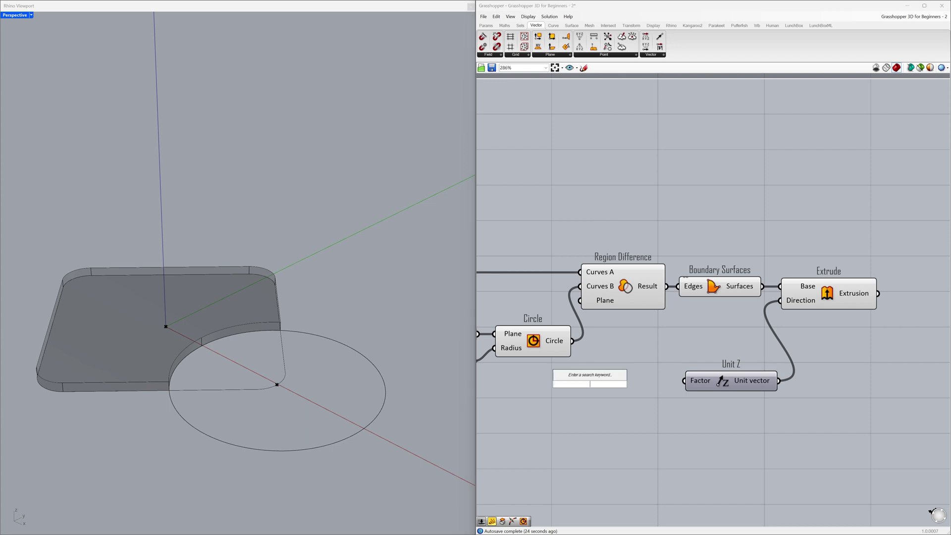
text(0.50)
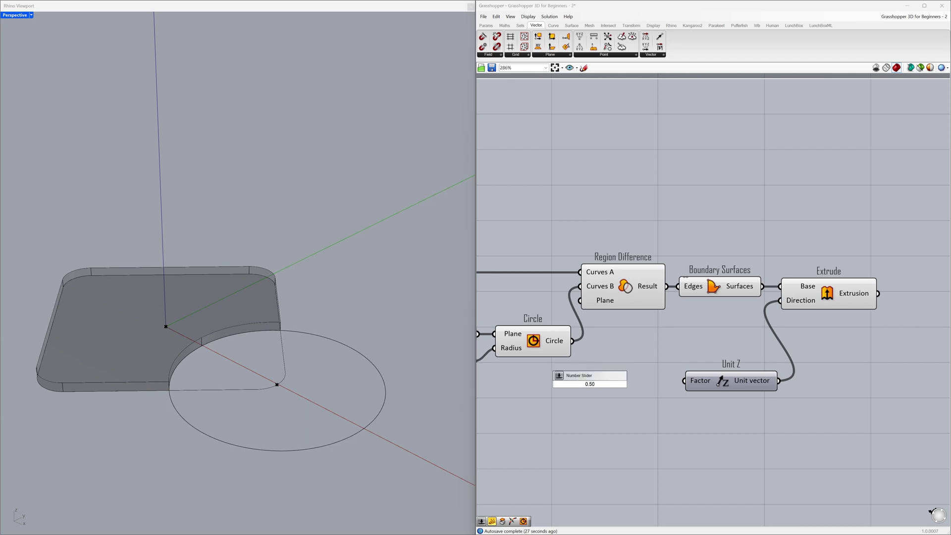
key(Return)
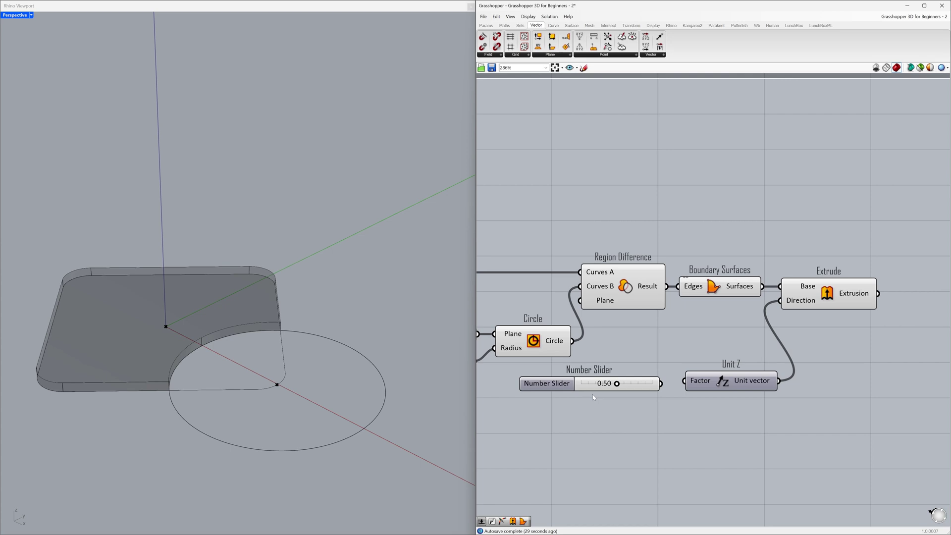
drag(616, 384, 654, 384)
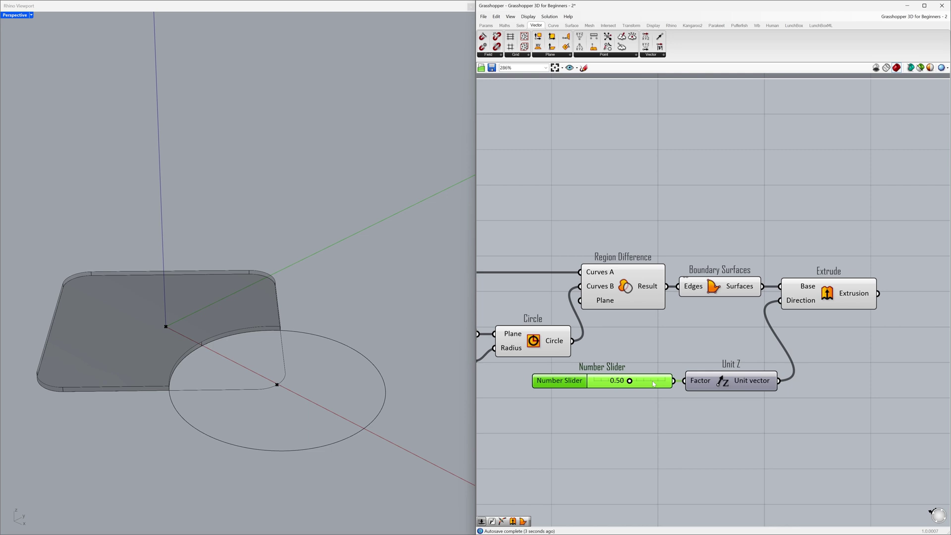
click(660, 393)
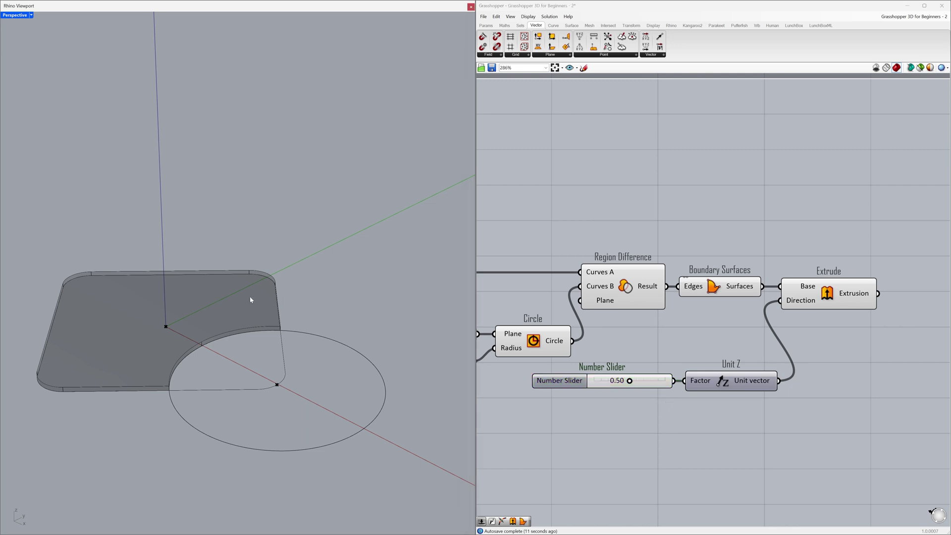
scroll(250, 298, down, 5)
shift+right_drag(252, 301, 267, 365)
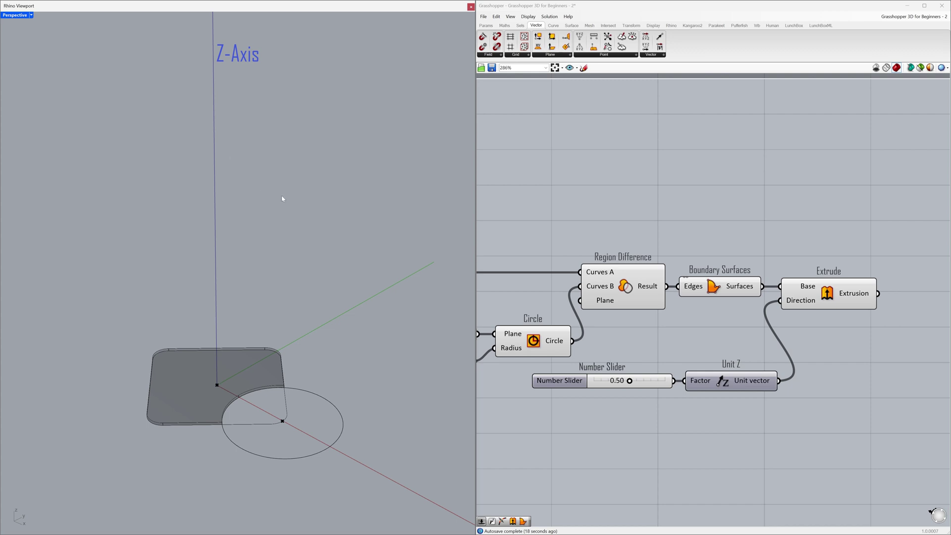
click(822, 339)
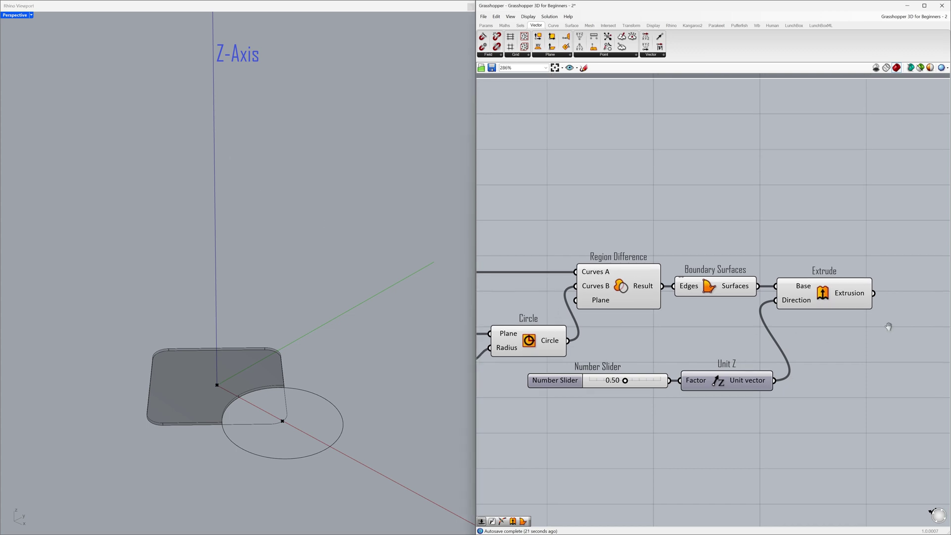
right_drag(896, 328, 705, 330)
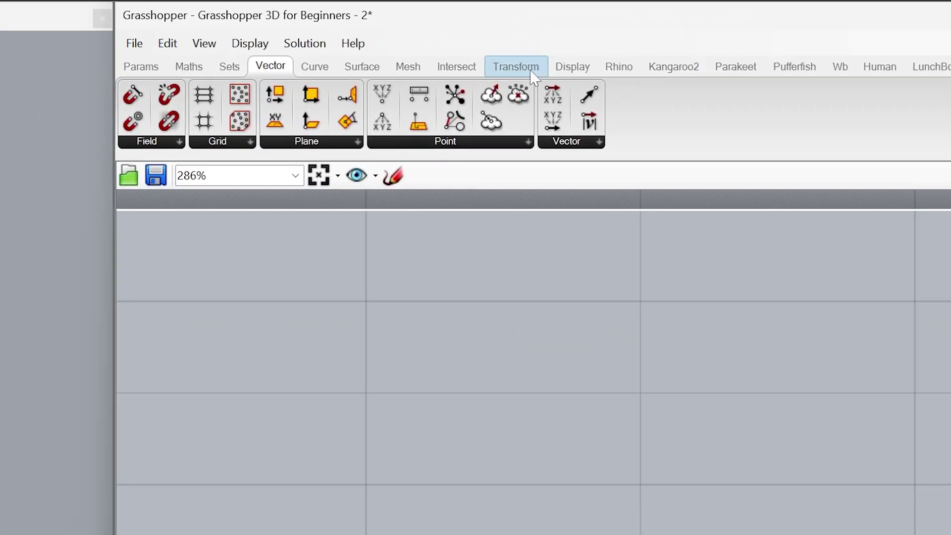
- Add a Linear Array right of Extrude and feed it the extruded slab as Geometry
click(530, 70)
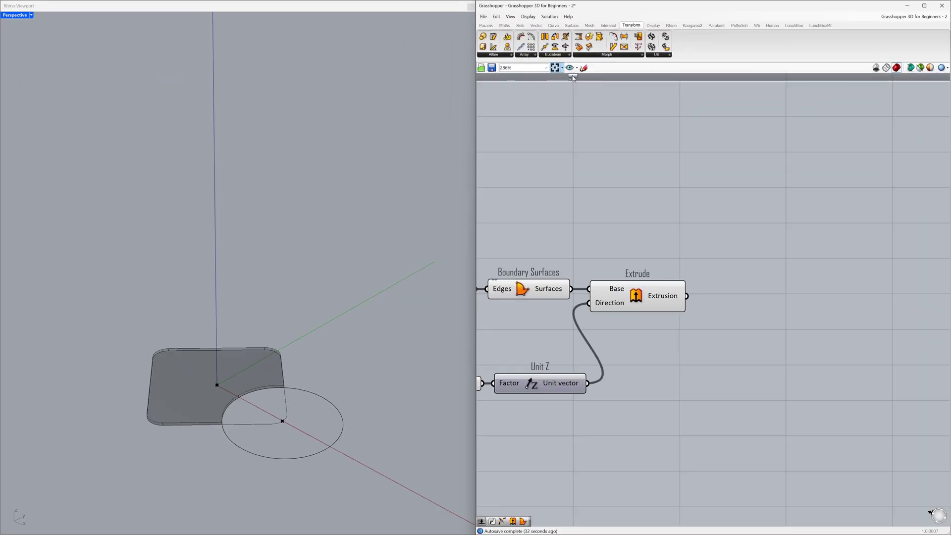
drag(572, 78, 772, 303)
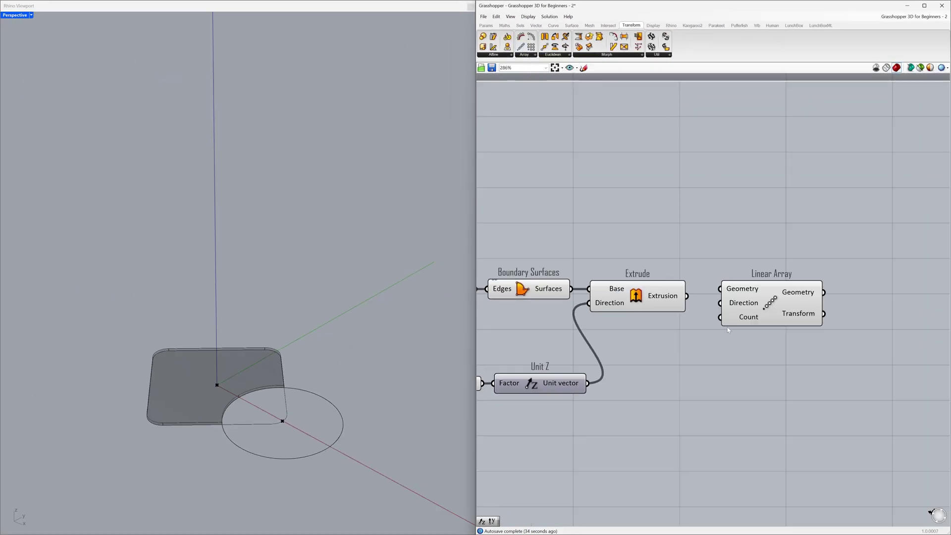
click(666, 299)
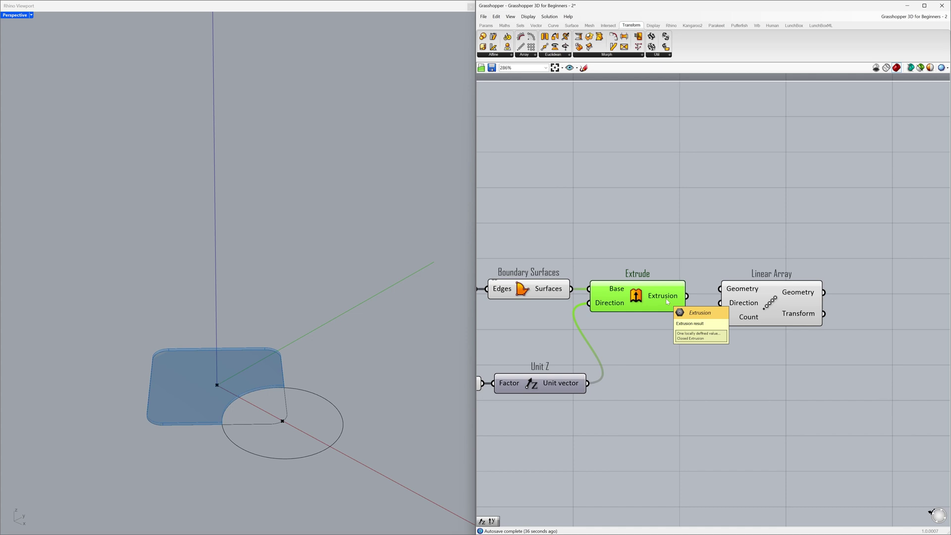
drag(686, 295, 731, 306)
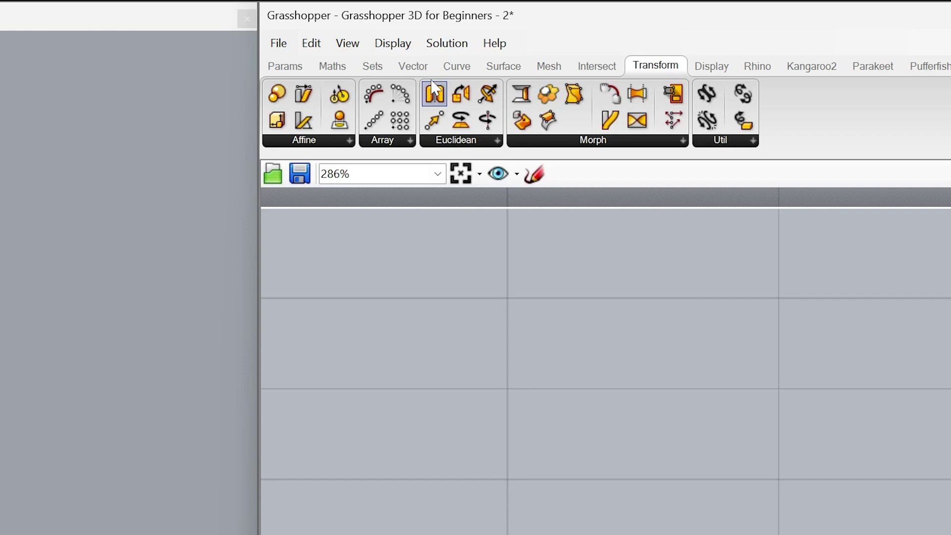
- Wire a second Unit Z into Linear Array's Direction and move it above Extrude
click(433, 70)
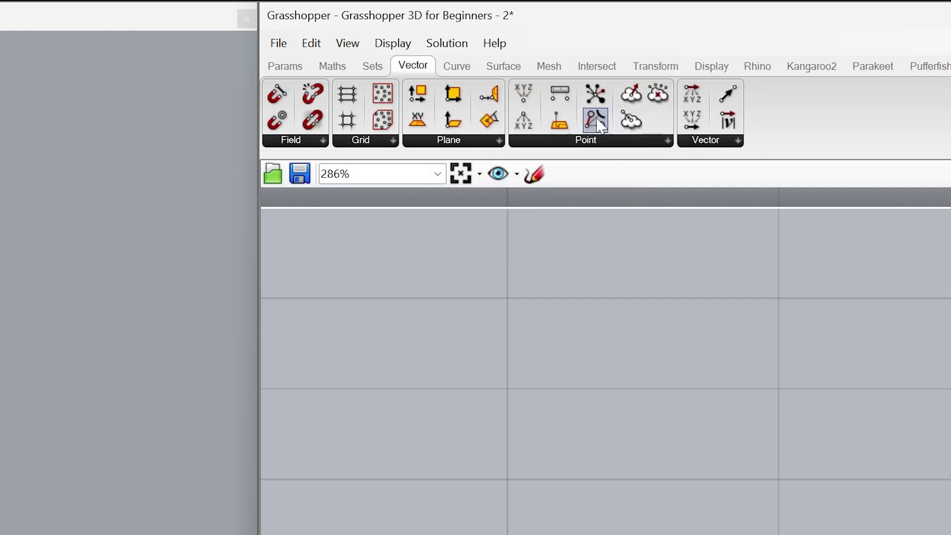
click(683, 139)
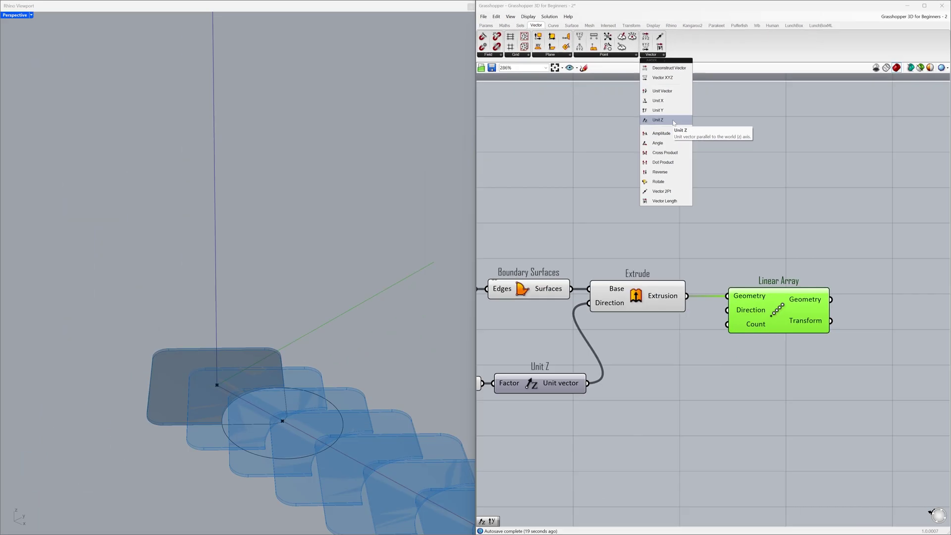
click(758, 306)
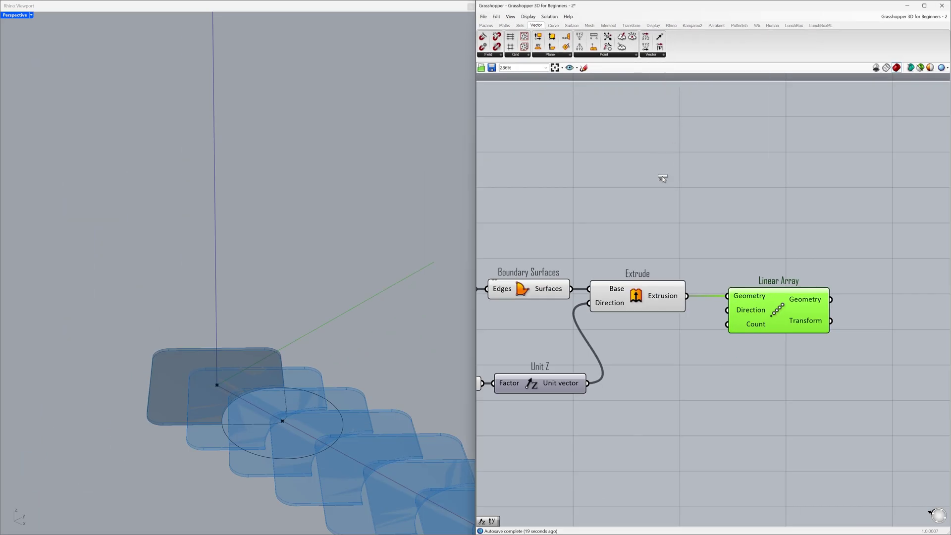
click(678, 376)
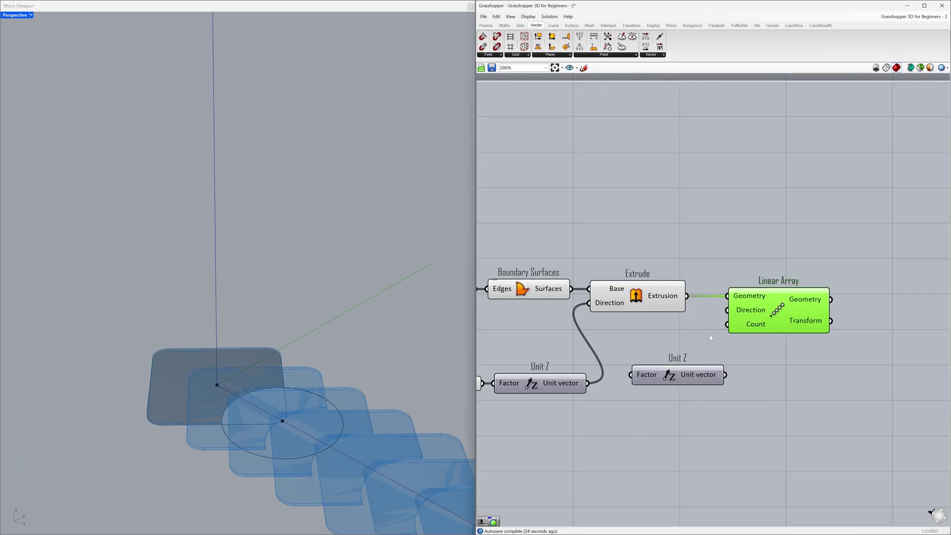
drag(716, 314, 725, 375)
click(694, 399)
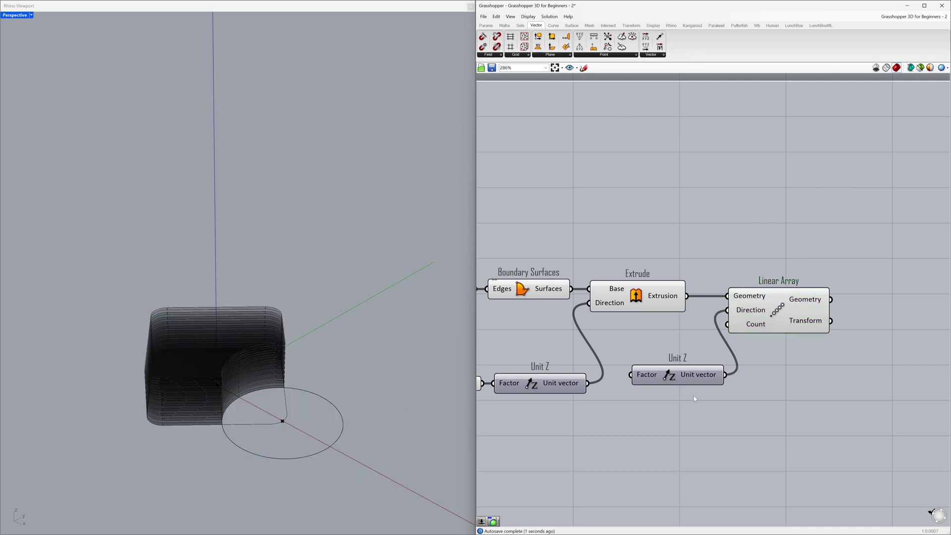
mouse_move(260, 390)
right_down()
mouse_move(243, 353)
mouse_move(246, 377)
right_up()
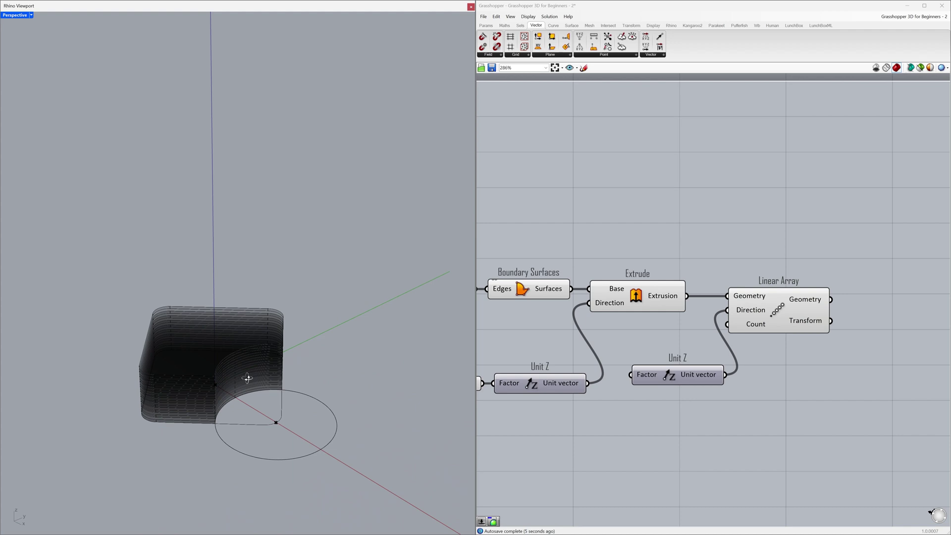
drag(679, 382, 643, 255)
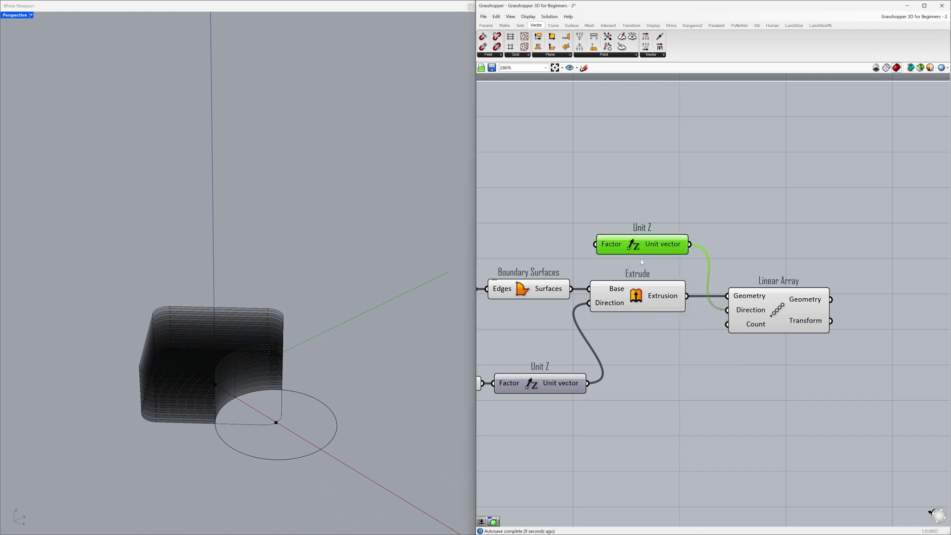
- Duplicate the 10.4 radius slider and place the copy above Region Difference
click(641, 262)
right_drag(549, 248, 798, 247)
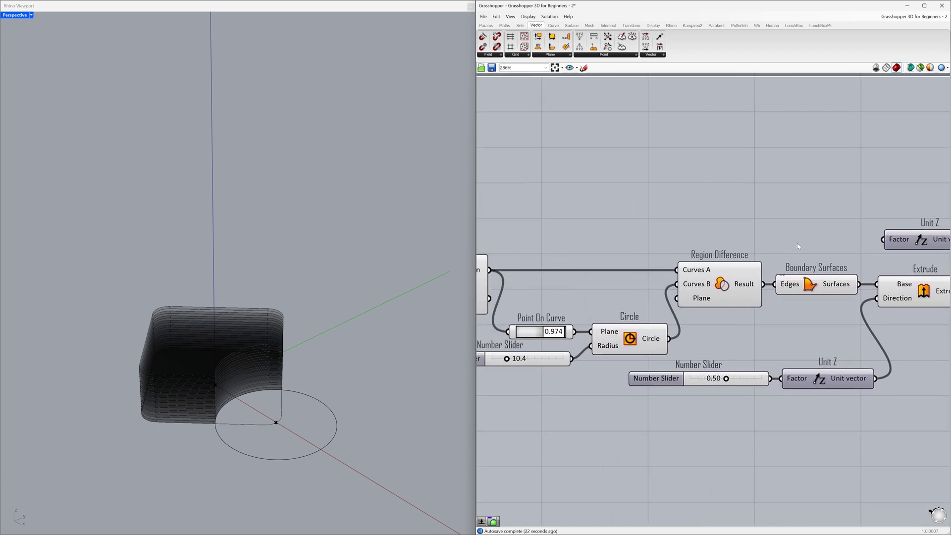
click(540, 363)
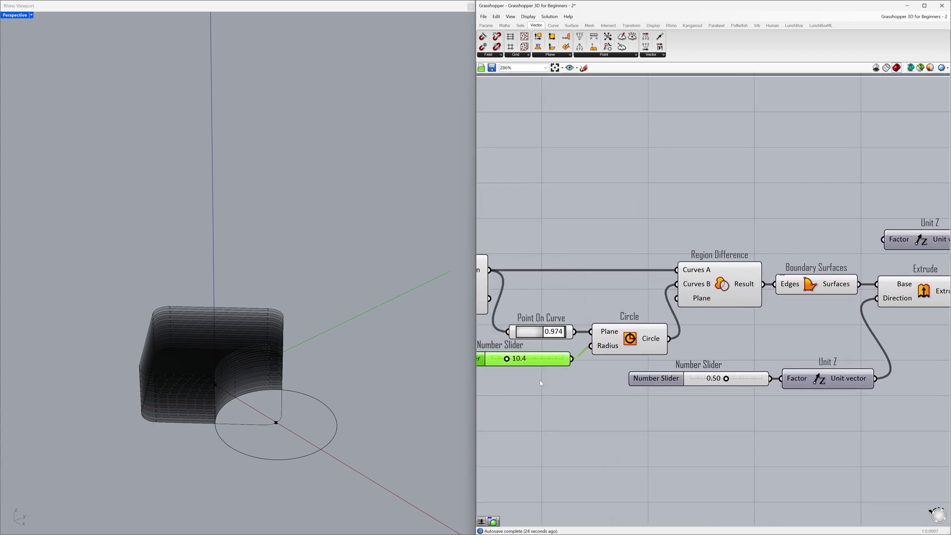
right_drag(540, 383, 611, 385)
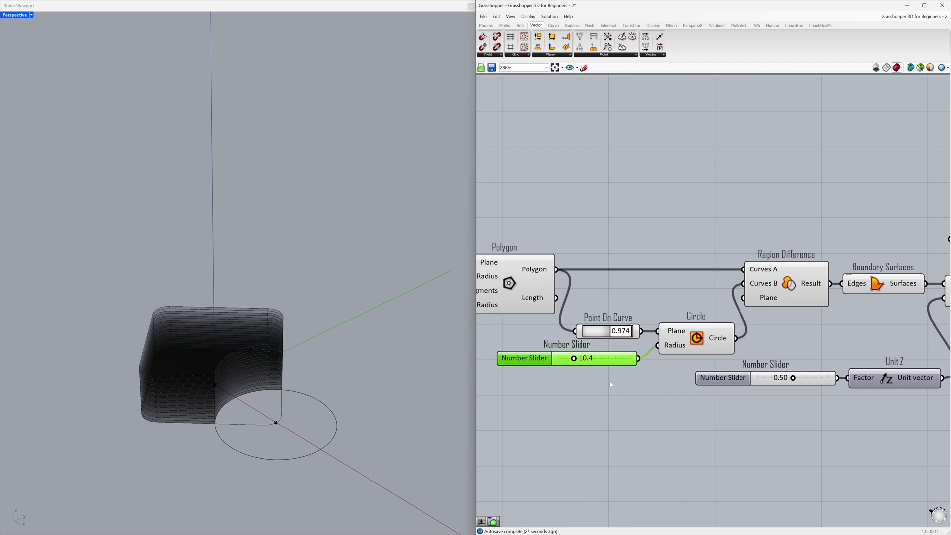
key(ctrl+c)
key(ctrl+v)
drag(614, 371, 881, 242)
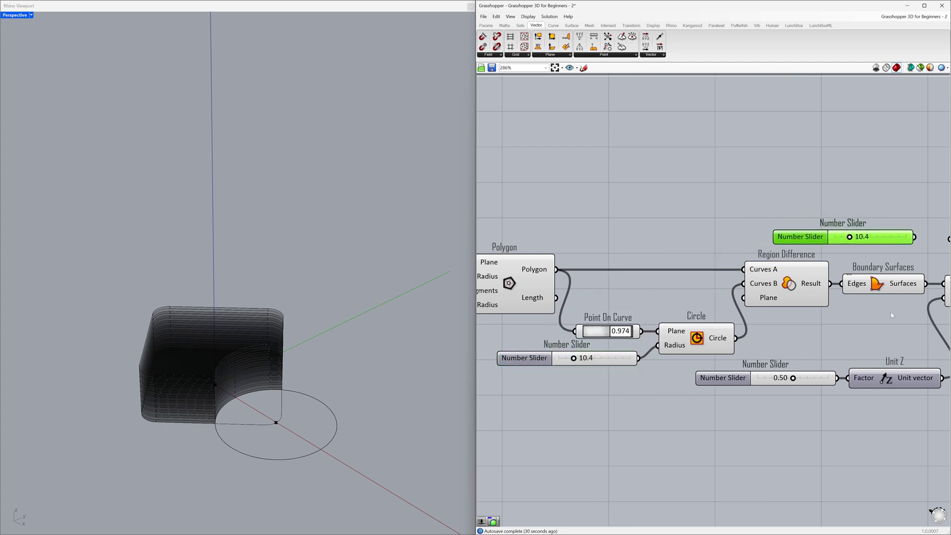
- Wire the duplicate slider into the second Unit Z's Factor, spacing the slabs at 3.2
right_drag(890, 315, 647, 333)
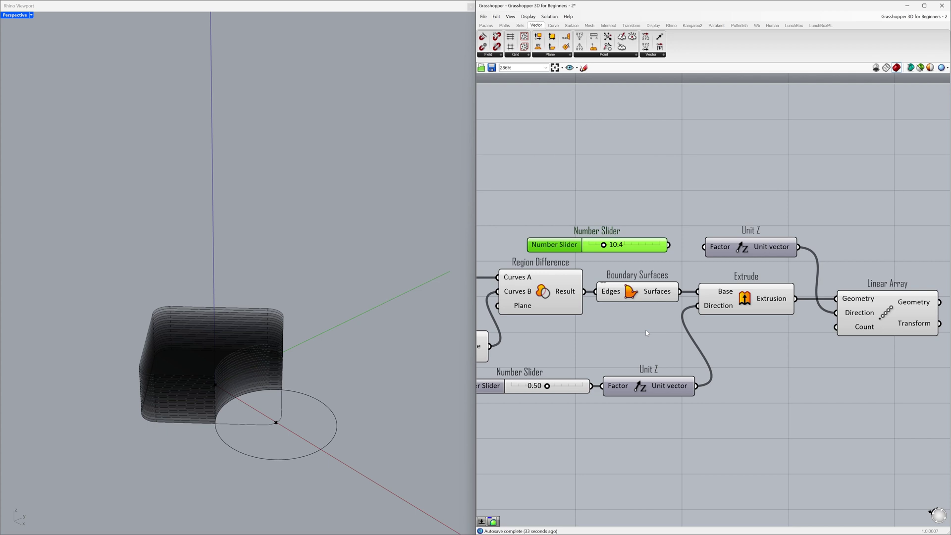
click(646, 333)
drag(668, 245, 619, 249)
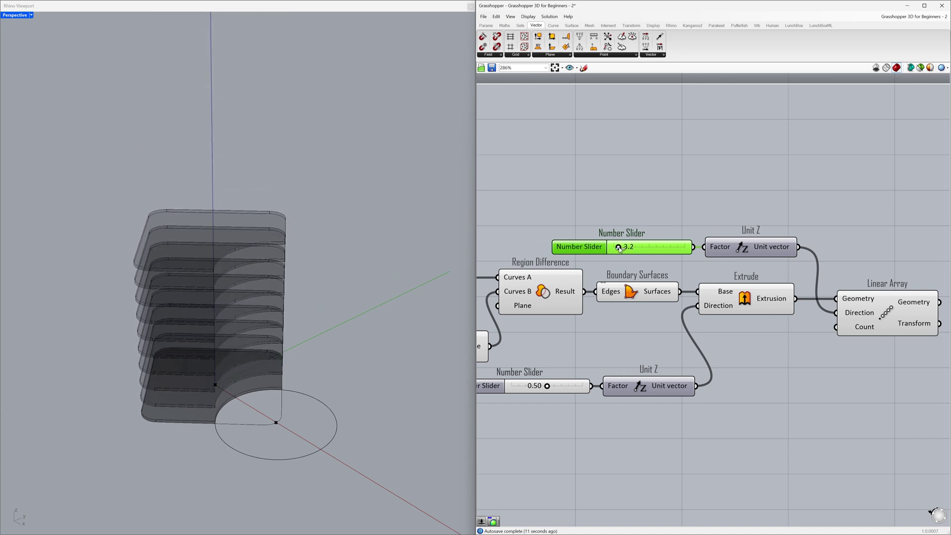
click(619, 268)
right_drag(267, 345, 257, 322)
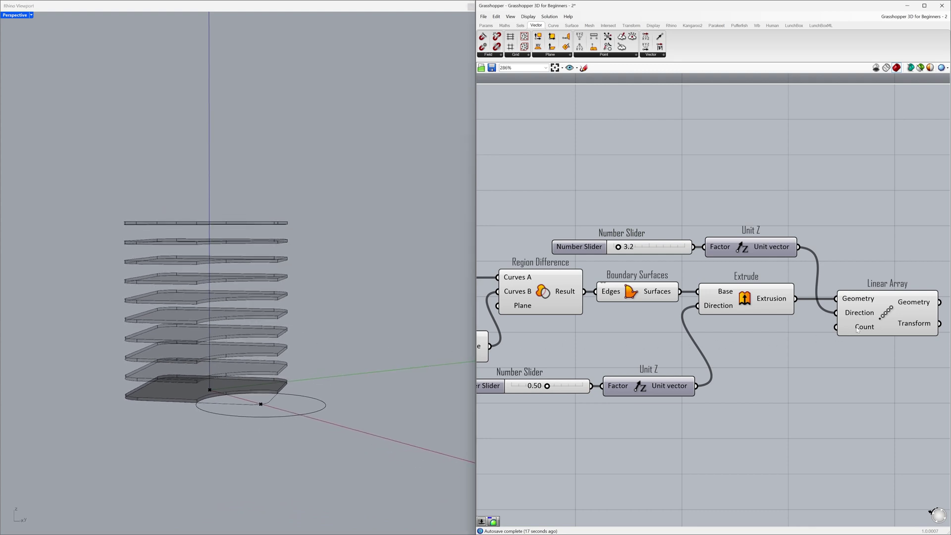
mouse_move(859, 329)
- Create a 12 Number Slider for Linear Array Count and raise it to 20 slabs
double_click(751, 340)
text(12)
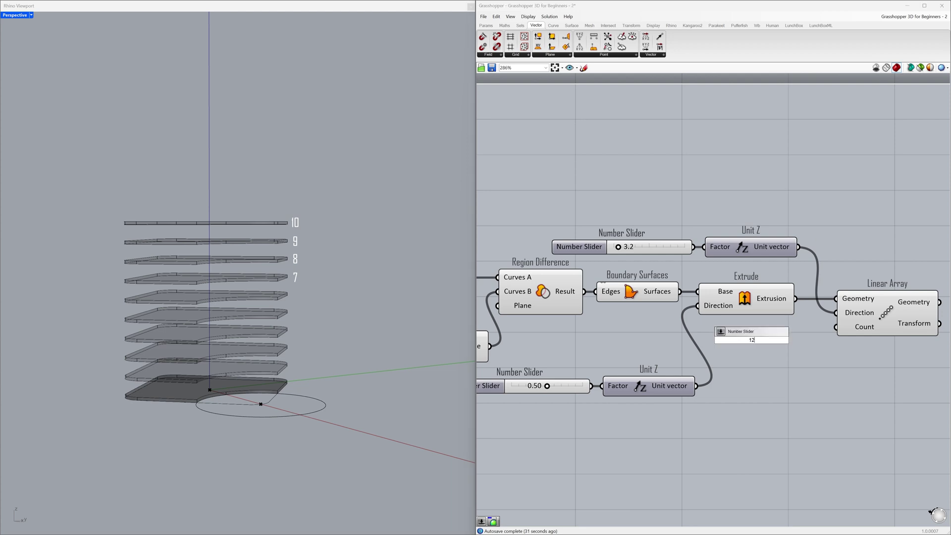
key(Return)
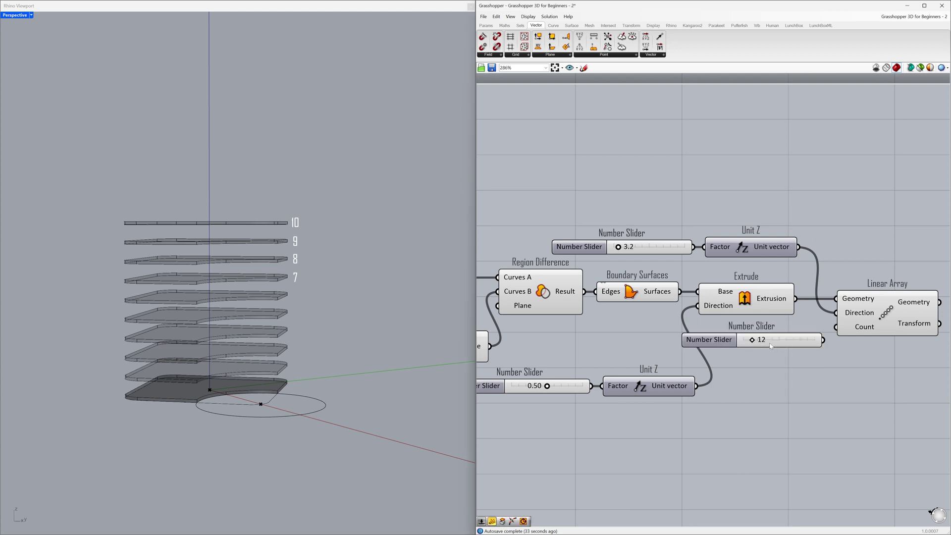
click(798, 345)
drag(798, 346, 796, 346)
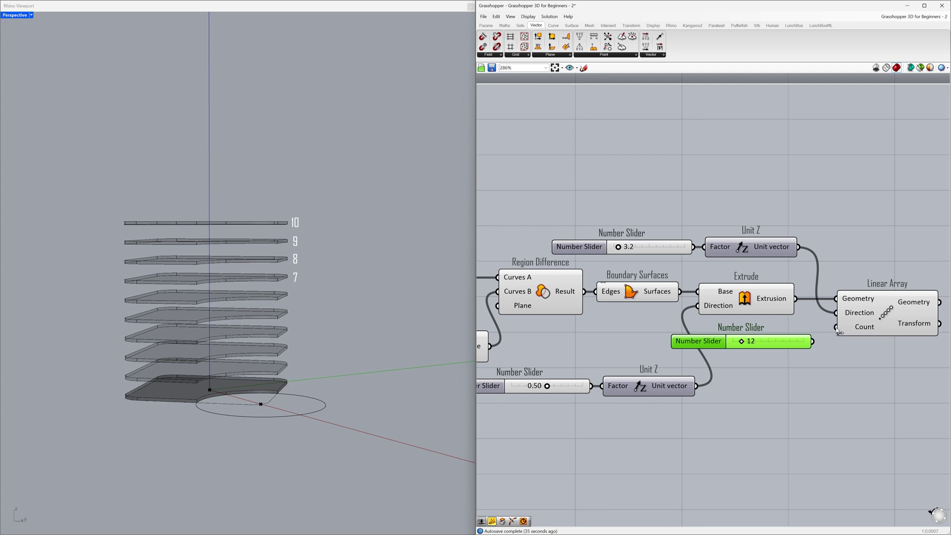
drag(837, 332, 836, 327)
click(824, 353)
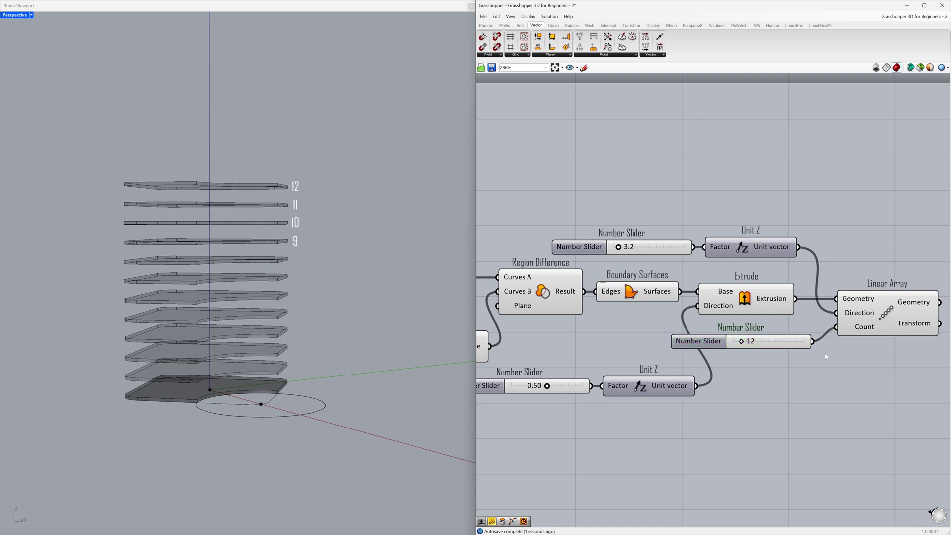
right_drag(265, 303, 263, 322)
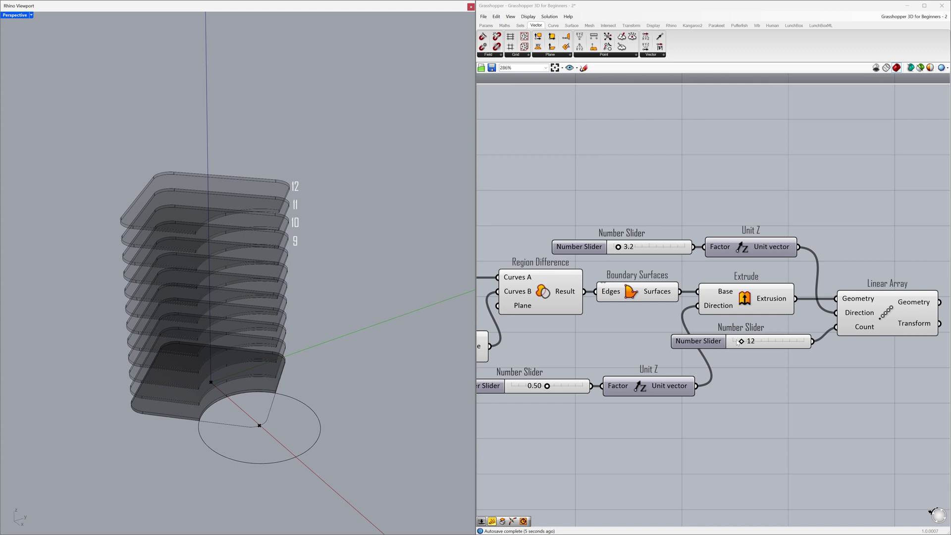
drag(738, 343, 749, 345)
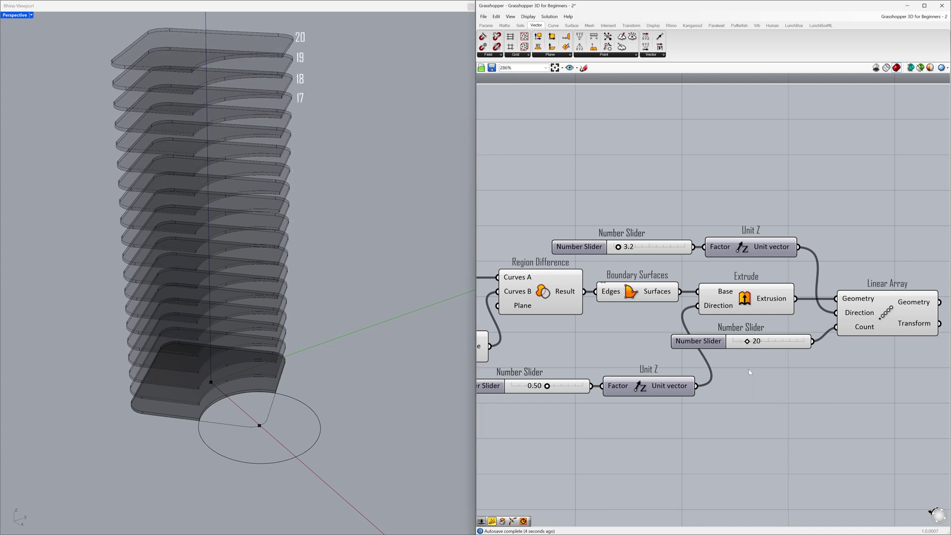
right_drag(180, 329, 207, 353)
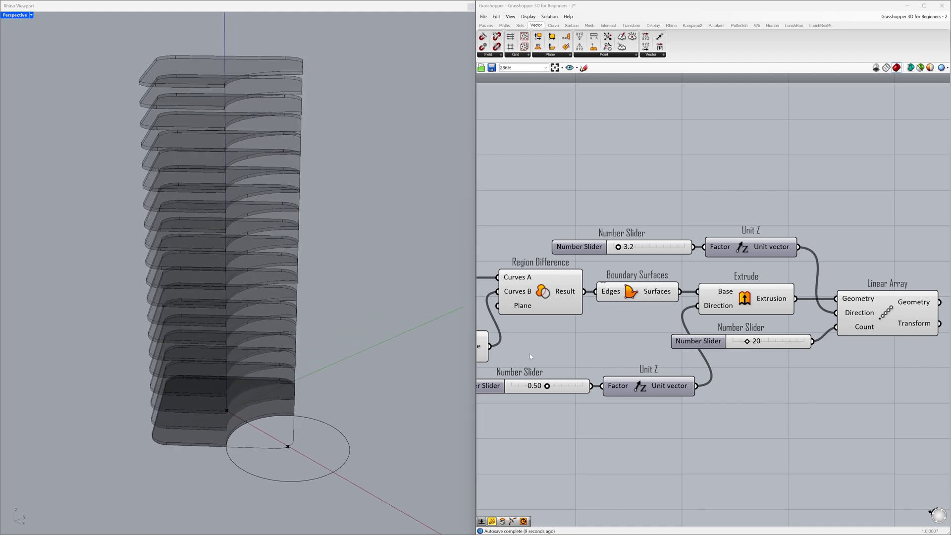
right_drag(524, 351, 762, 365)
- Shift the tower's base point along Y and enlarge the polygon radius to 19.8
scroll(763, 365, down, 1)
scroll(763, 364, down, 2)
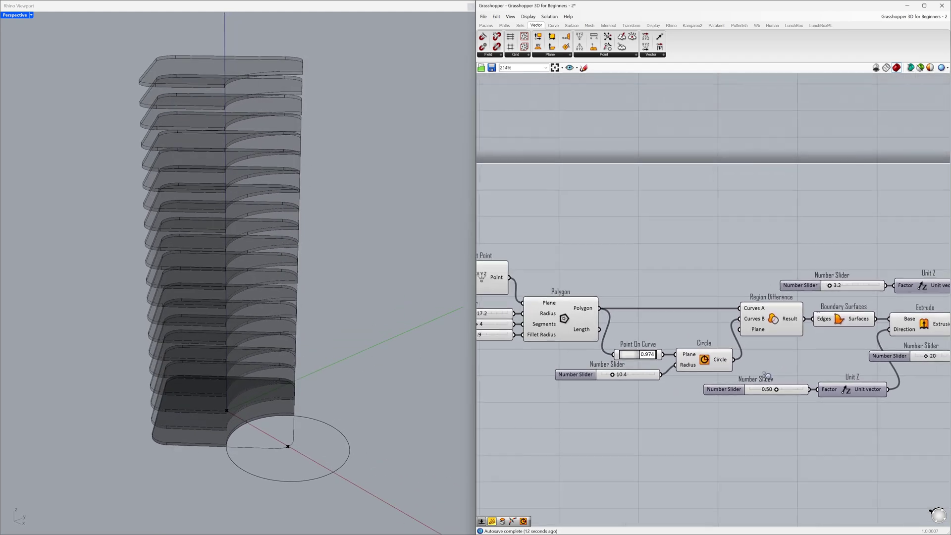
right_drag(528, 367, 662, 402)
mouse_move(523, 301)
mouse_down()
mouse_move(538, 305)
mouse_move(525, 307)
mouse_up()
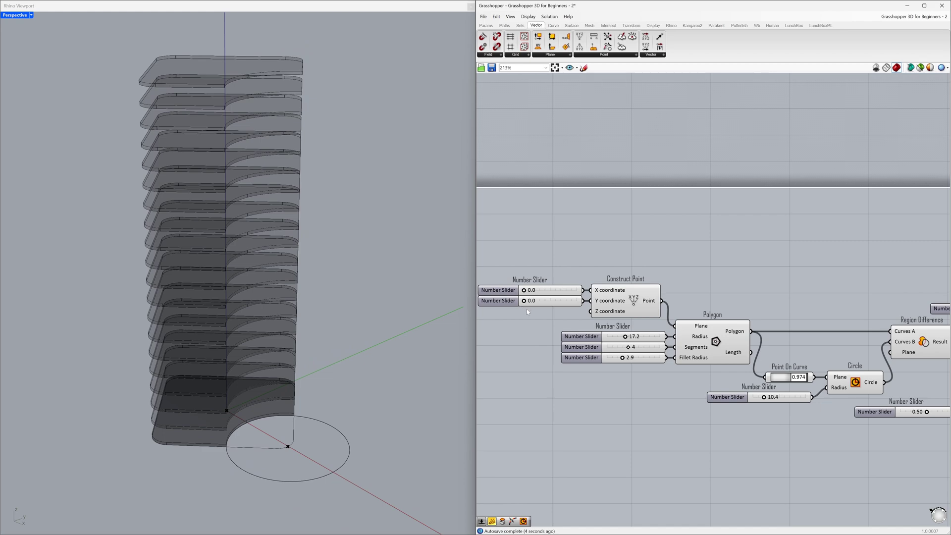
drag(625, 337, 627, 362)
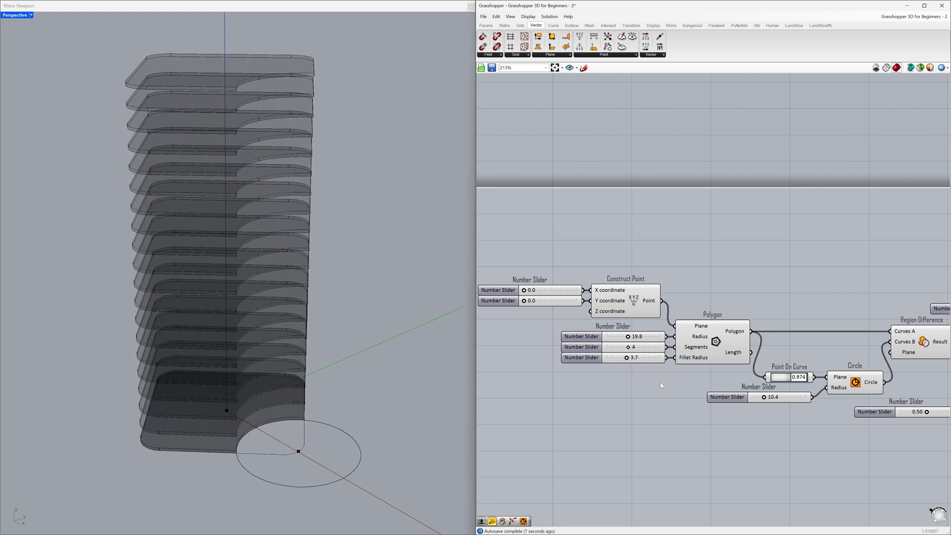
- Enlarge the cutting circle to radius 11.8, then try other slab thickness and count values
right_drag(721, 415, 593, 422)
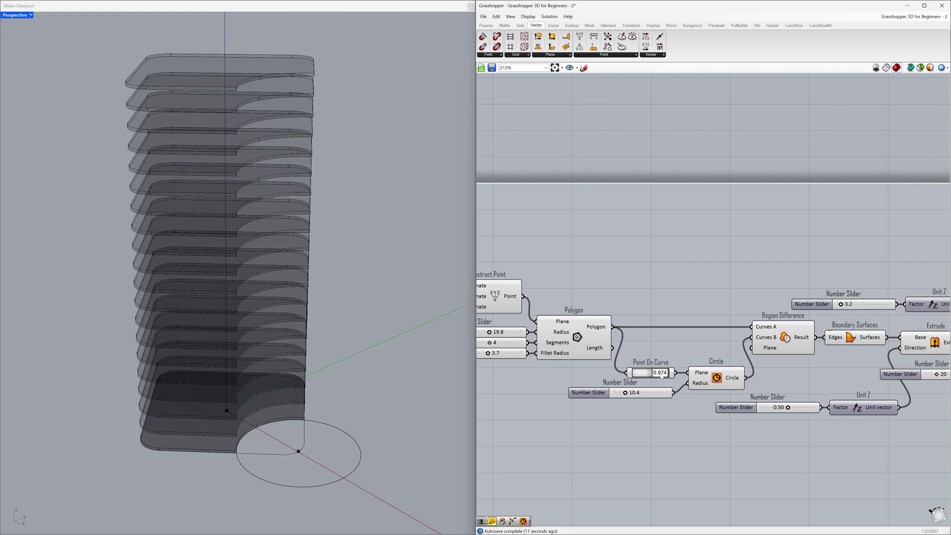
drag(661, 377, 628, 395)
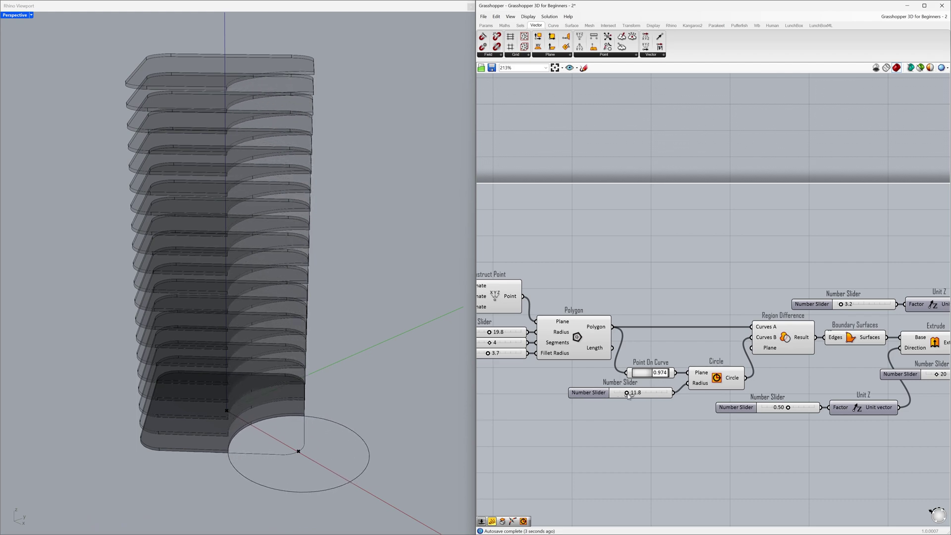
right_drag(793, 426, 634, 421)
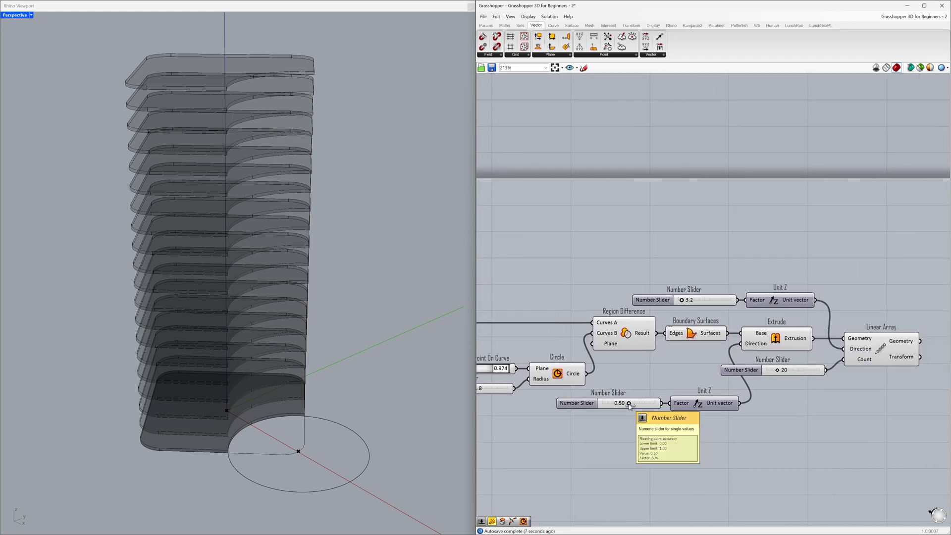
mouse_move(629, 405)
mouse_down()
mouse_move(606, 405)
mouse_move(670, 406)
mouse_move(629, 405)
mouse_up()
right_drag(854, 403, 700, 403)
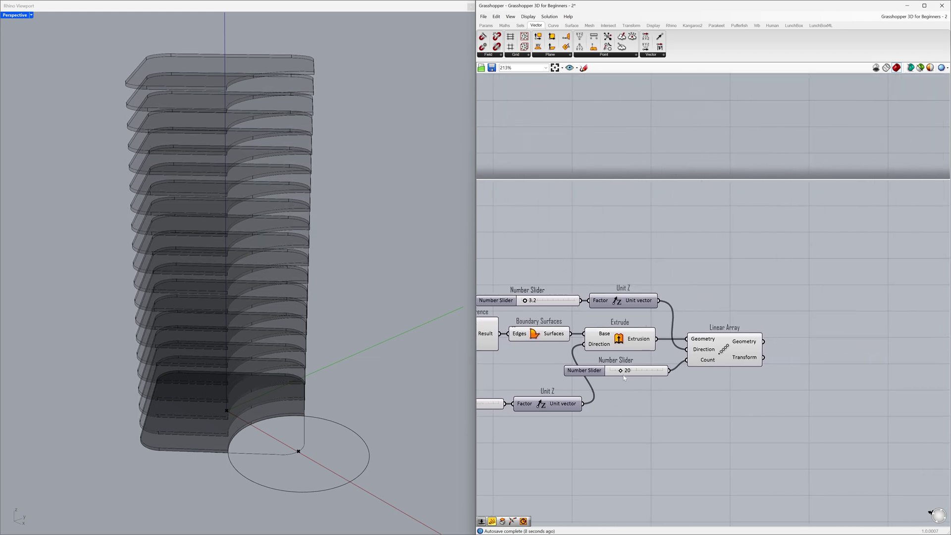
mouse_move(624, 377)
mouse_down()
mouse_move(612, 374)
mouse_move(619, 376)
mouse_up()
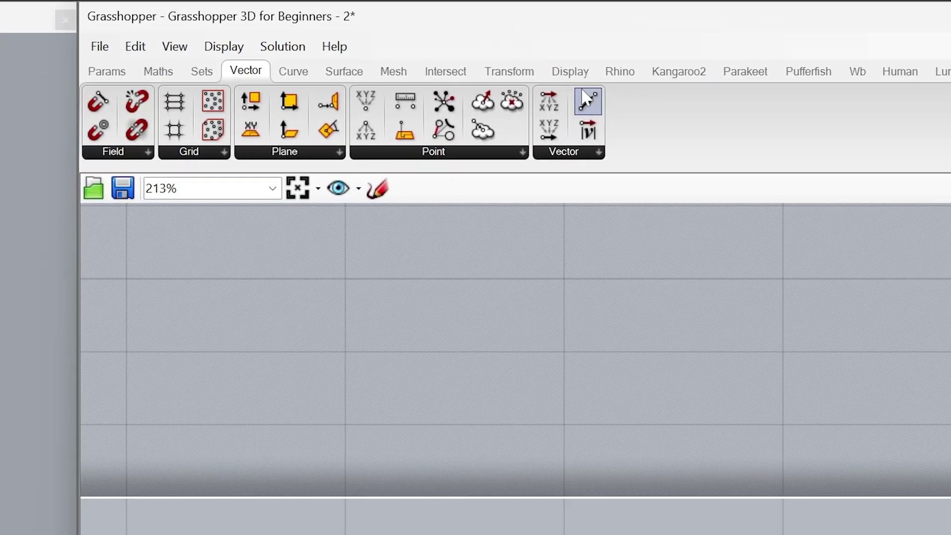
- Add a Custom Preview beside Linear Array and wire the array's geometry into it
click(659, 27)
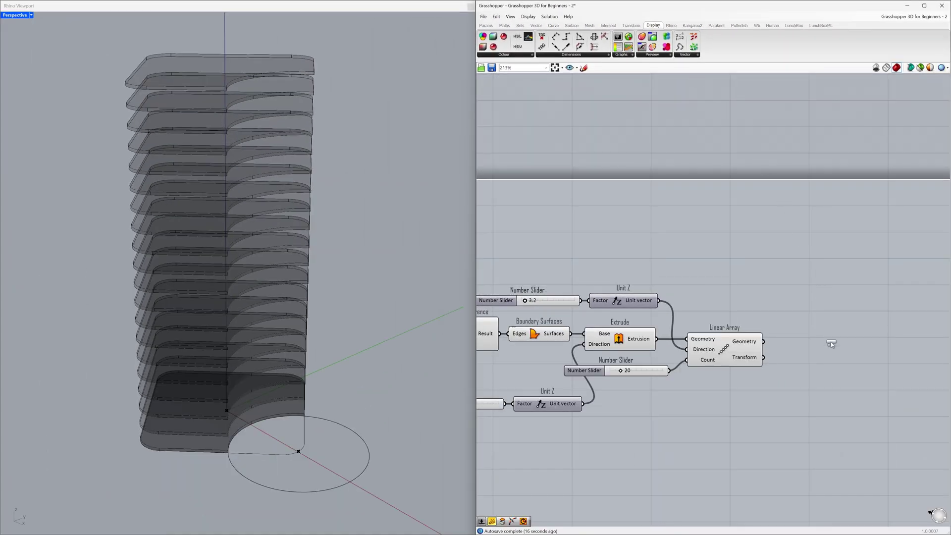
drag(831, 344, 833, 348)
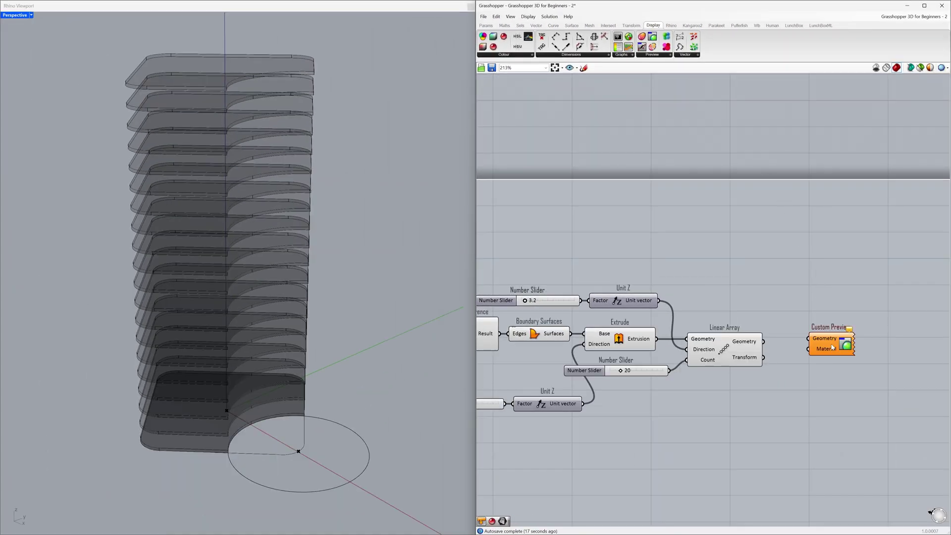
drag(764, 341, 798, 349)
click(793, 377)
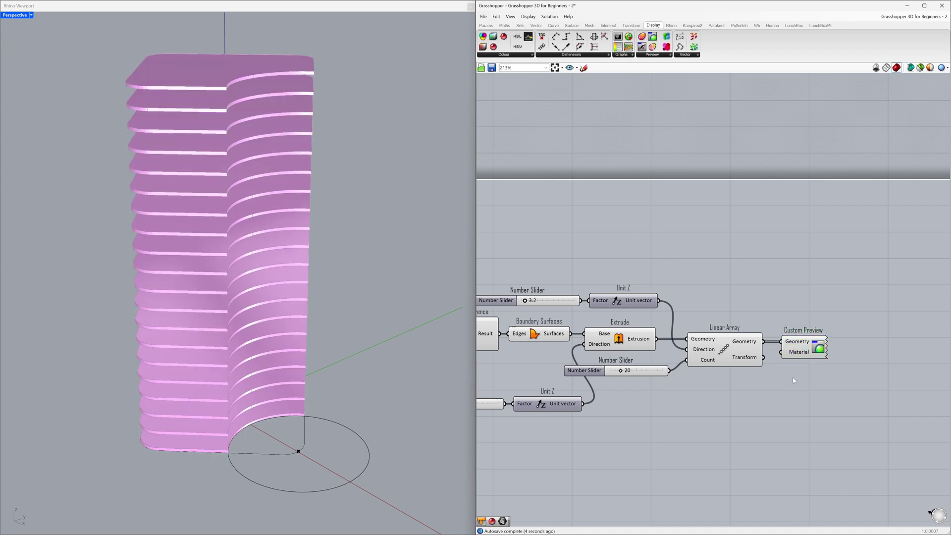
right_drag(273, 291, 243, 283)
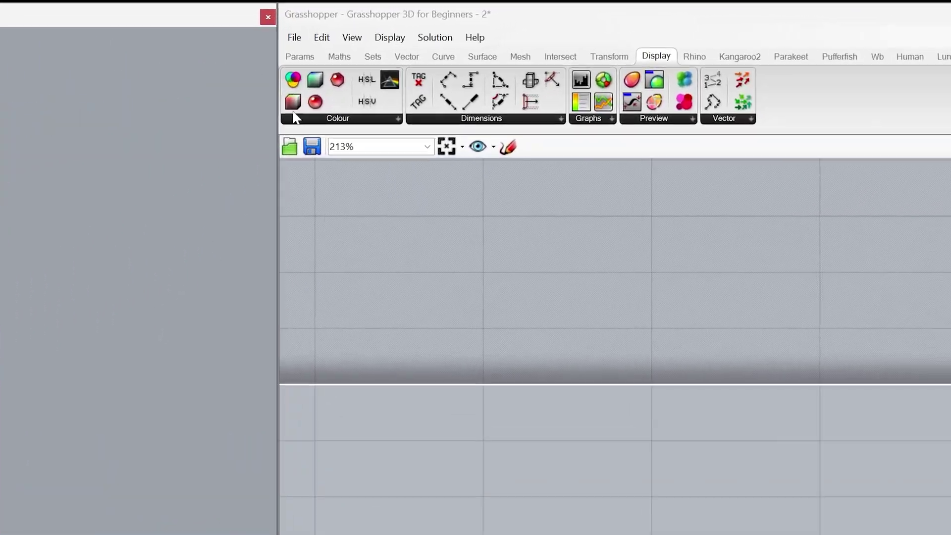
- Place a Colour Swatch below Linear Array to feed the Custom Preview's Material
click(240, 70)
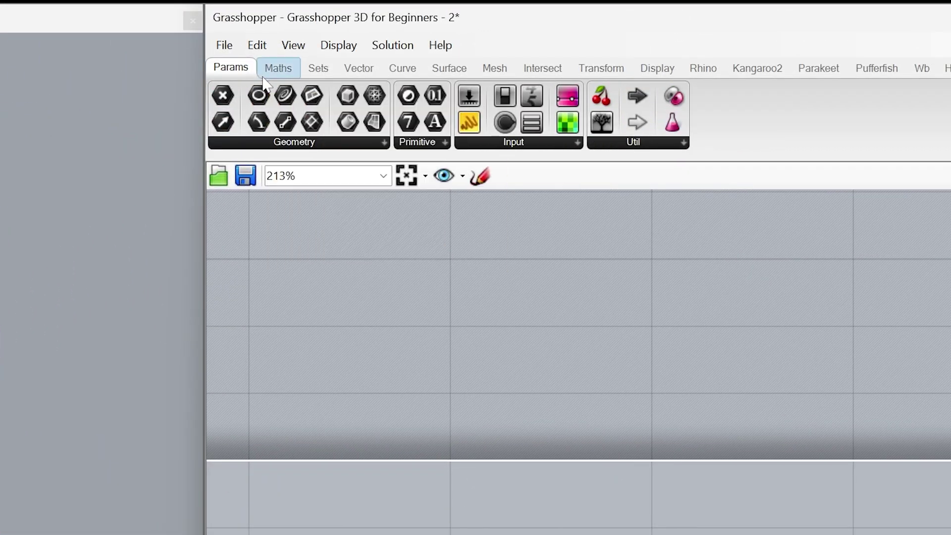
click(573, 143)
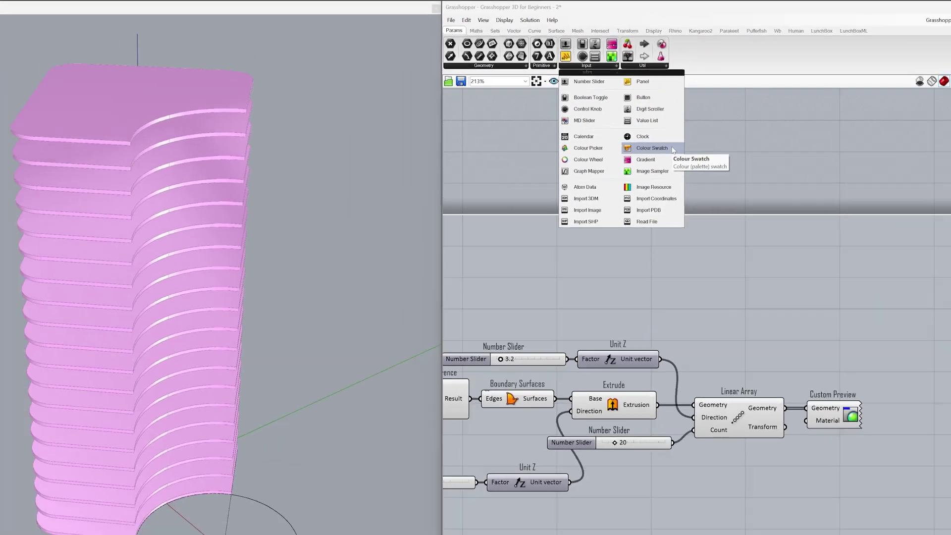
drag(696, 314, 696, 319)
drag(669, 124, 781, 352)
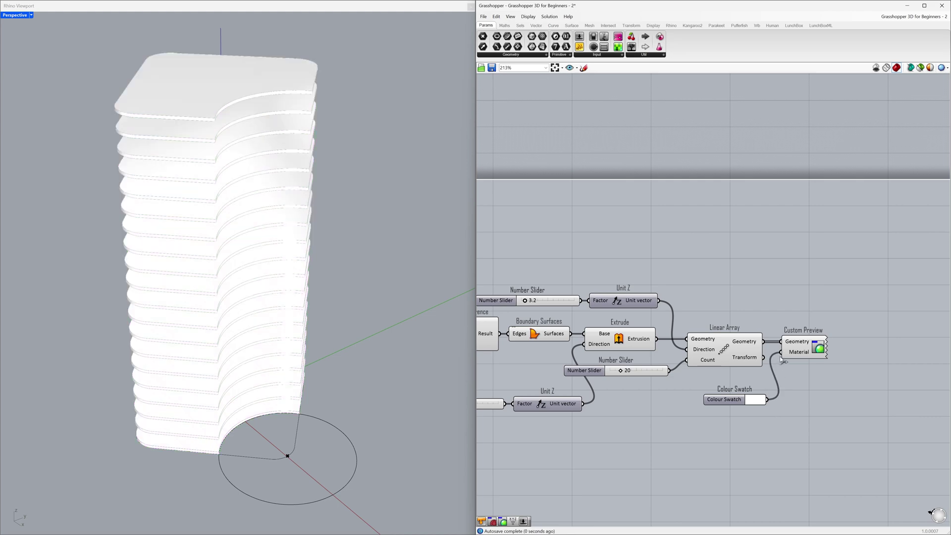
- Set the Colour Swatch to a pale blue (Sat 25, Val 77) so the tower previews light blue
drag(749, 399, 746, 387)
click(756, 389)
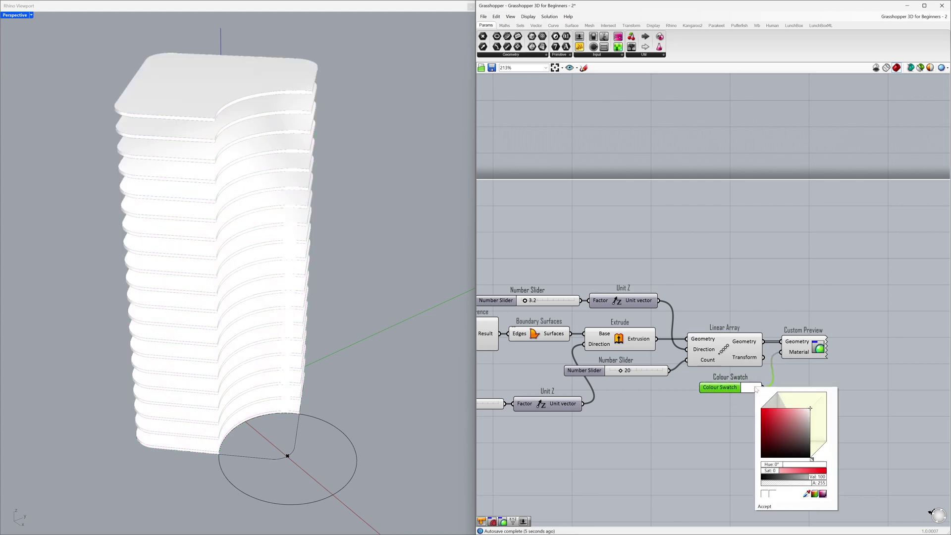
drag(796, 417, 798, 421)
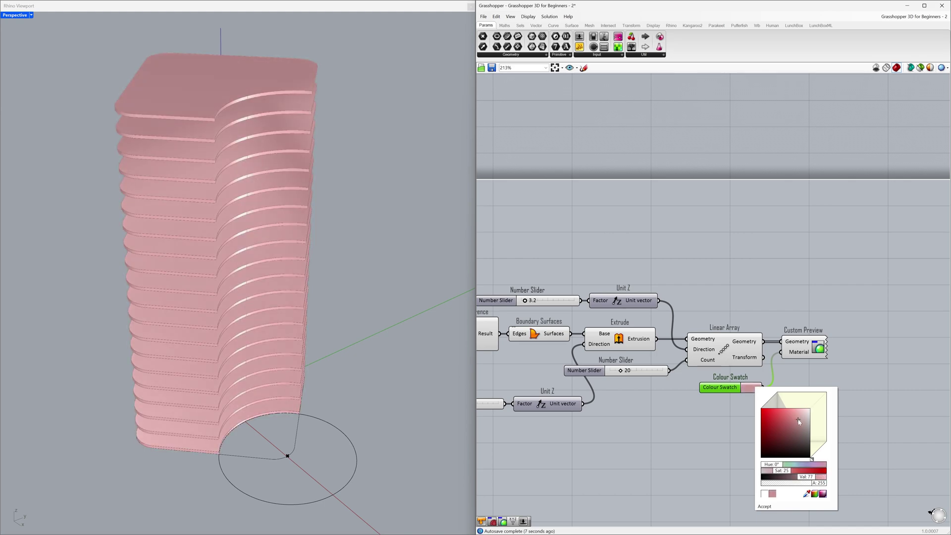
drag(779, 464, 802, 472)
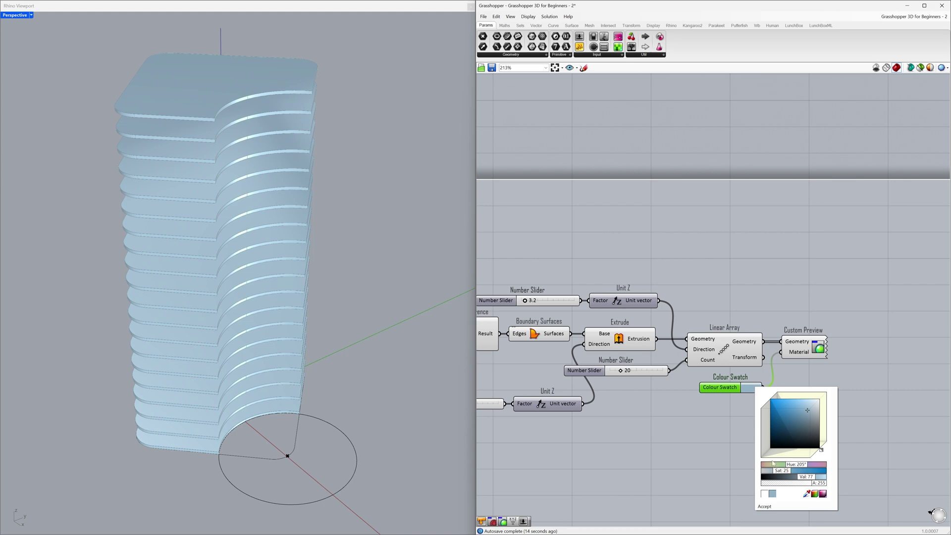
click(722, 446)
mouse_move(327, 317)
right_down()
mouse_move(311, 310)
mouse_move(323, 310)
right_up()
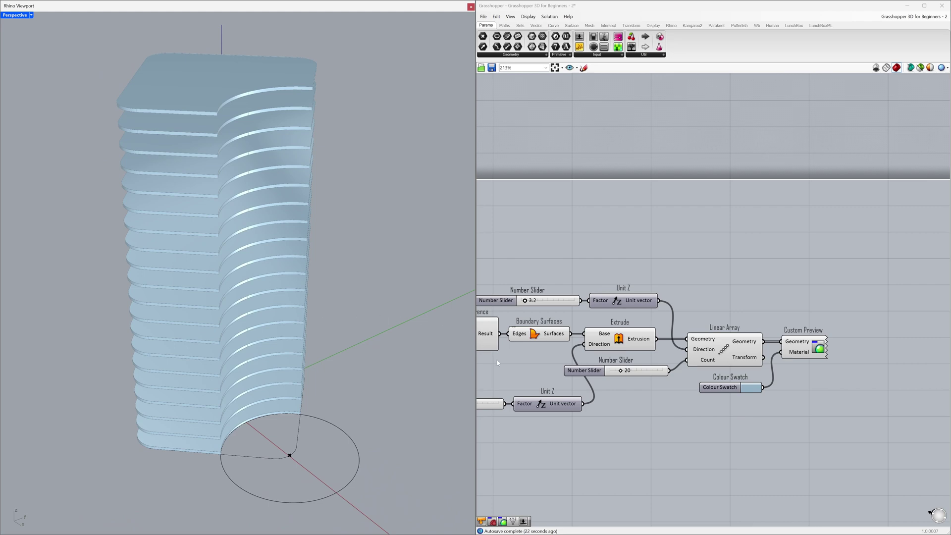
right_drag(497, 363, 876, 360)
- Shrink the polygon radius, then hide the Boundary Surfaces and Extrude previews via the radial menu
drag(555, 325, 552, 324)
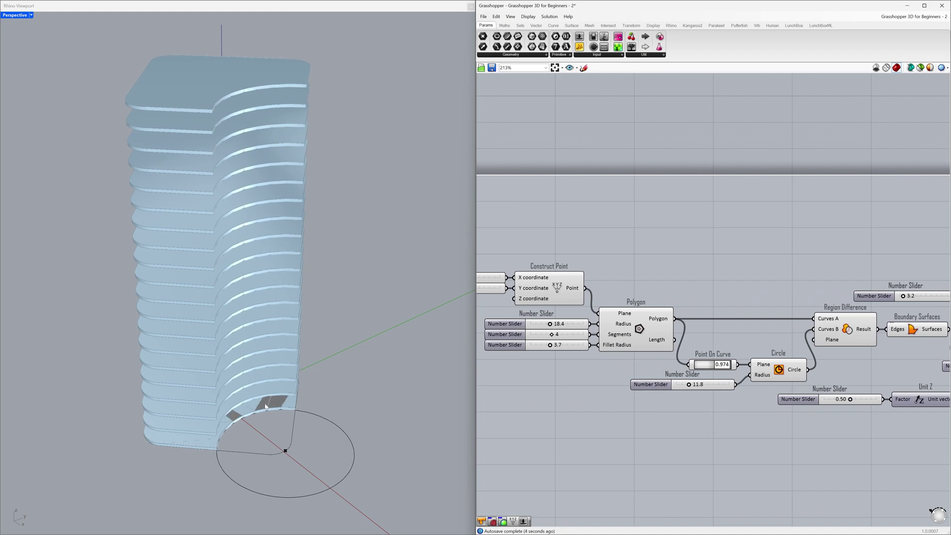
right_drag(886, 360, 612, 357)
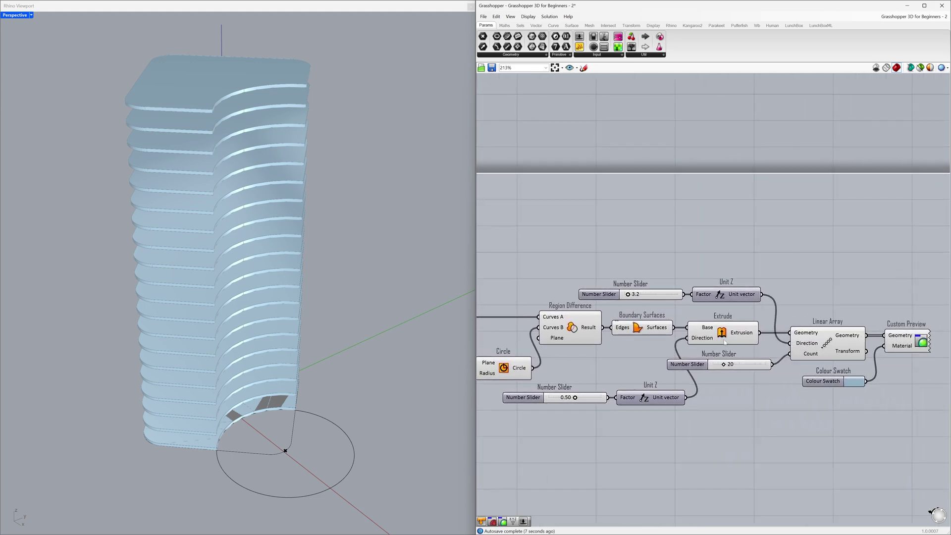
click(725, 336)
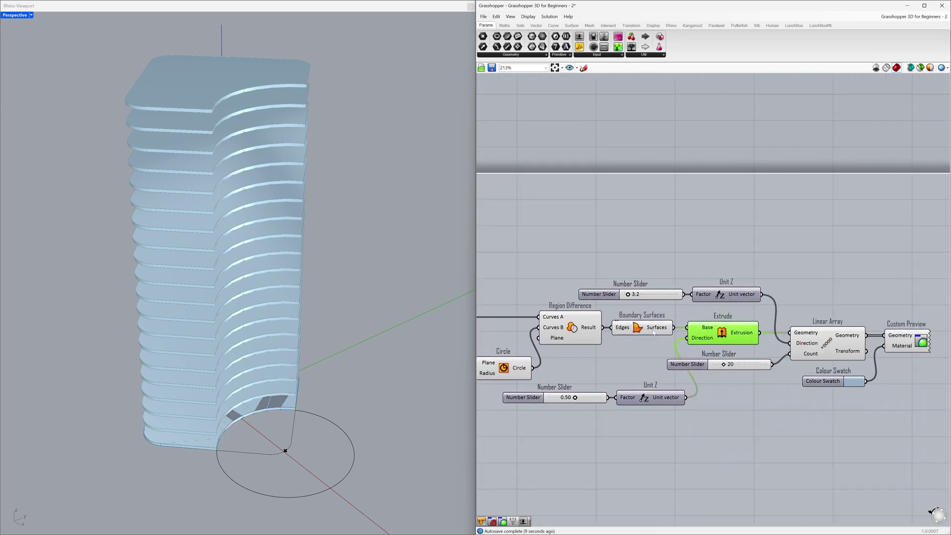
shift+click(648, 330)
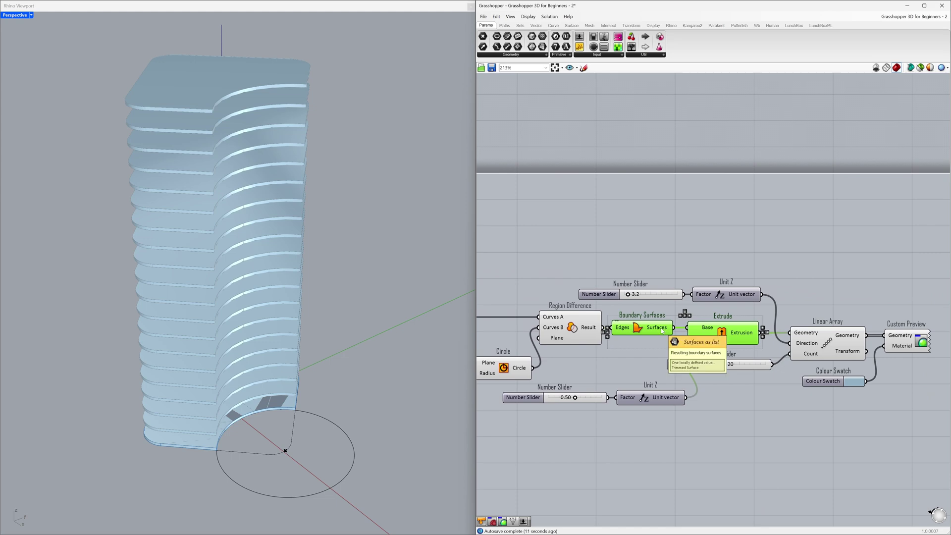
middle_click(662, 330)
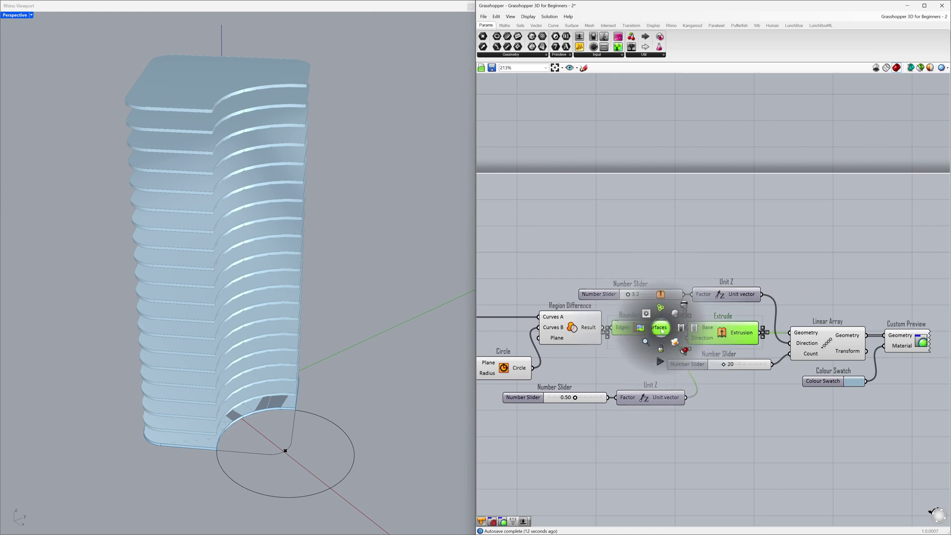
click(685, 306)
click(624, 356)
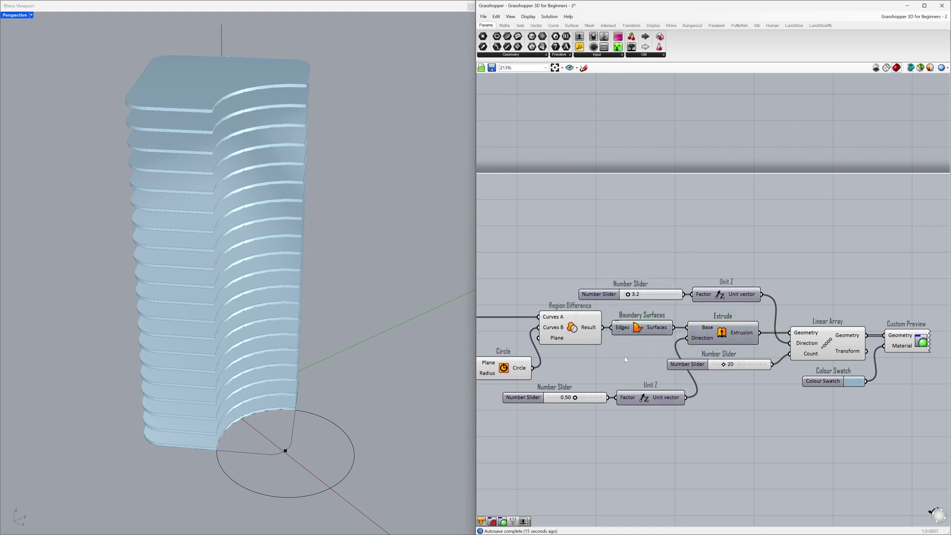
right_drag(290, 436, 296, 414)
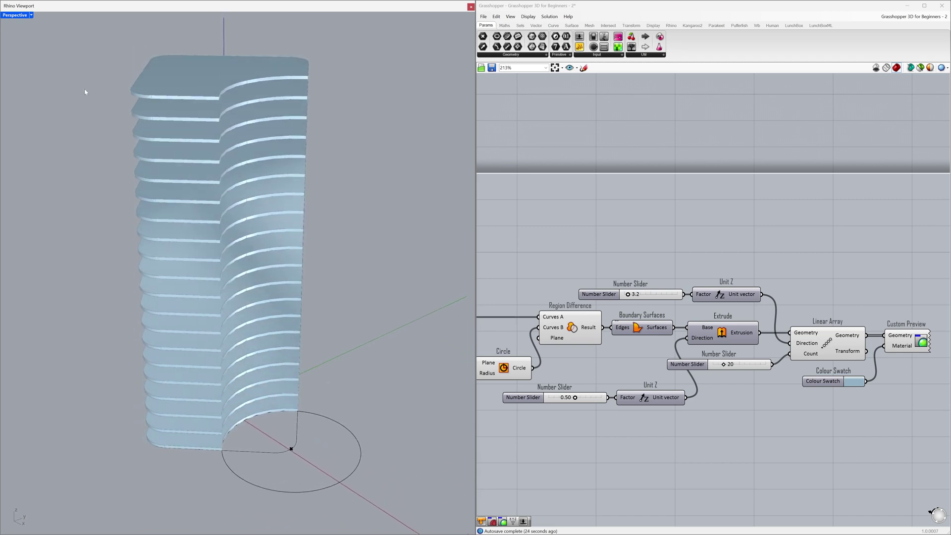
- Switch the Perspective viewport to Rendered display mode and zoom out on the shadowed tower
click(31, 15)
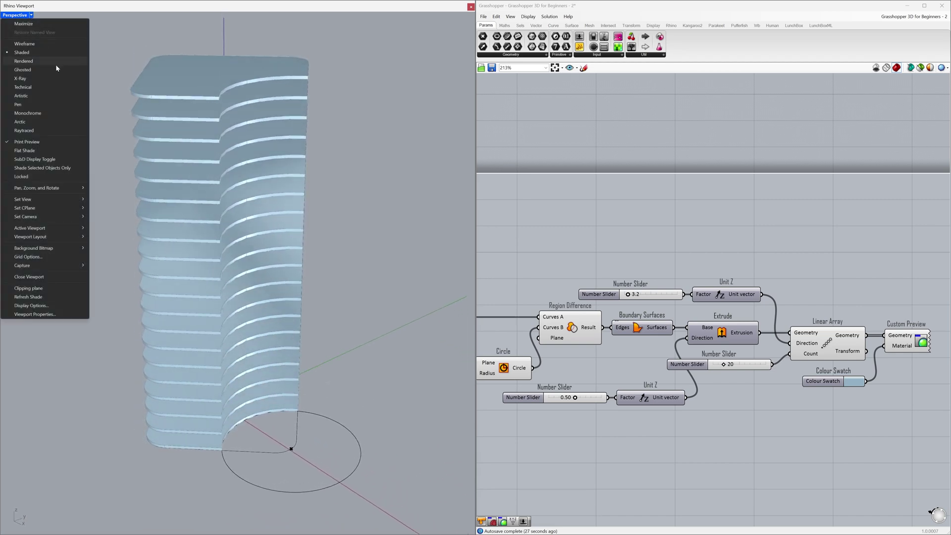
click(59, 114)
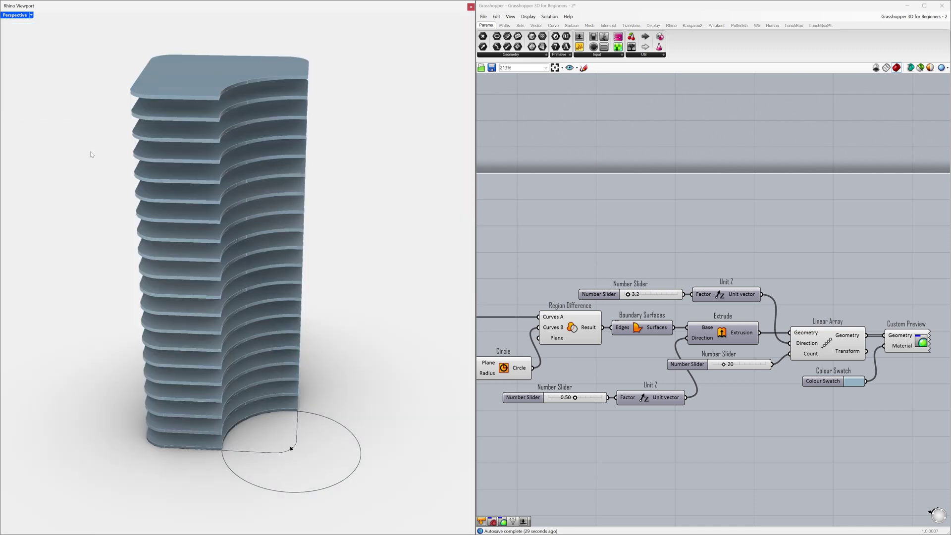
scroll(130, 213, down, 3)
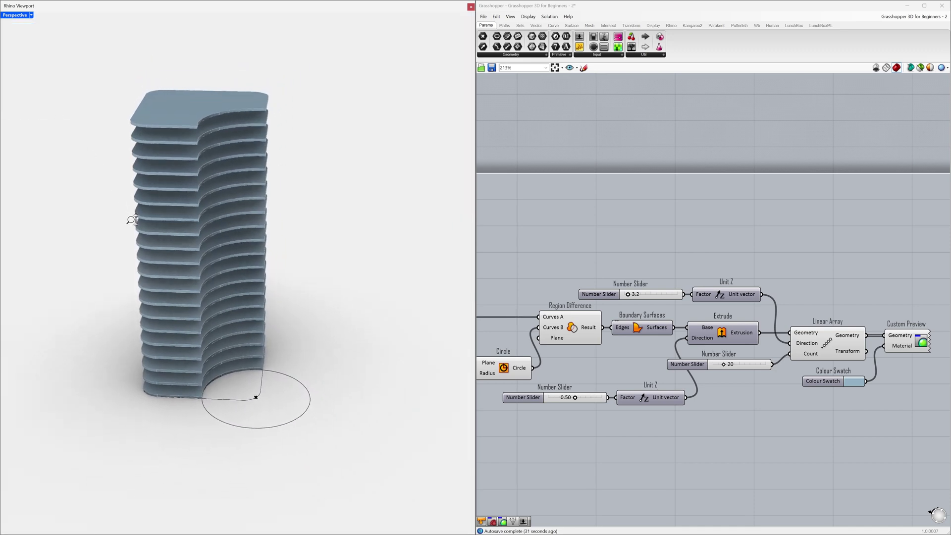
right_drag(132, 218, 129, 271)
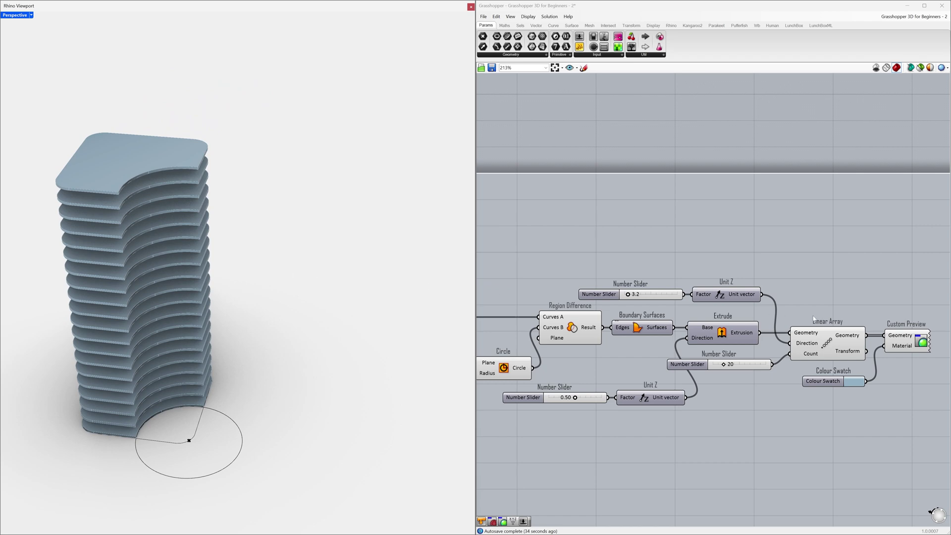
scroll(905, 341, down, 2)
- Bake the Custom Preview's Geometry into Rhino with the default bake attributes
right_drag(905, 342, 719, 329)
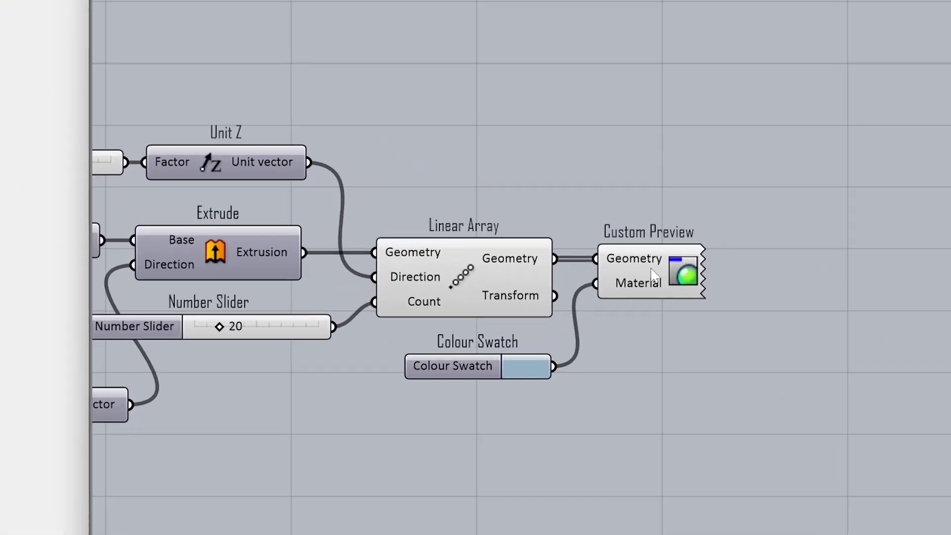
click(692, 312)
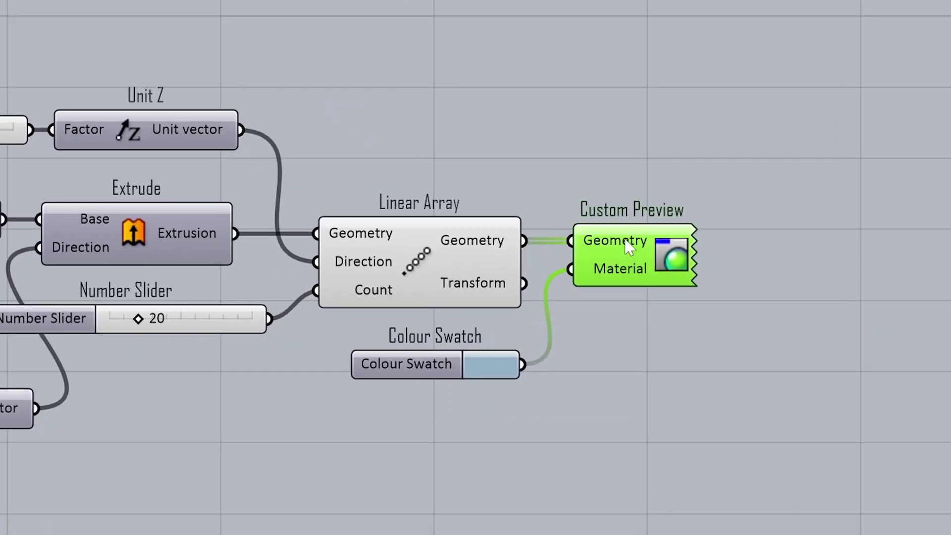
mouse_move(688, 305)
right_click(627, 244)
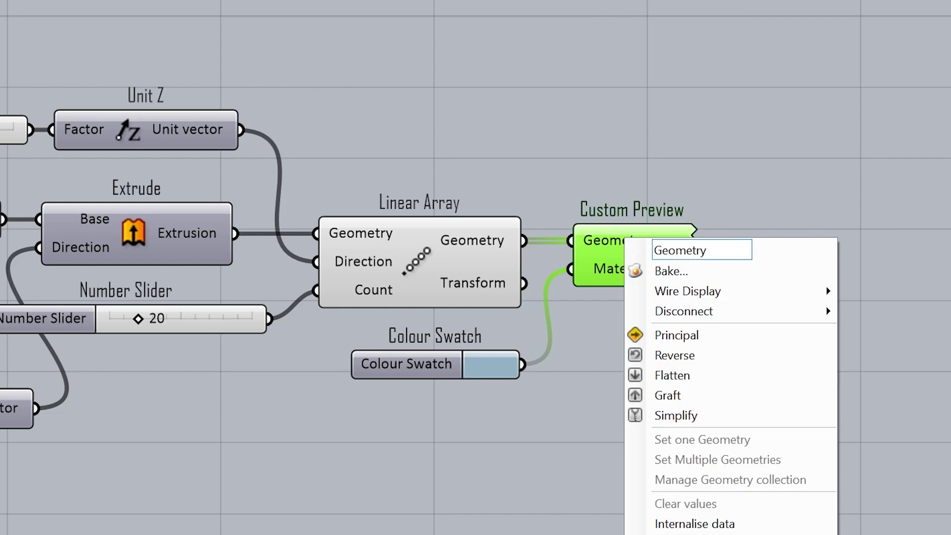
click(742, 277)
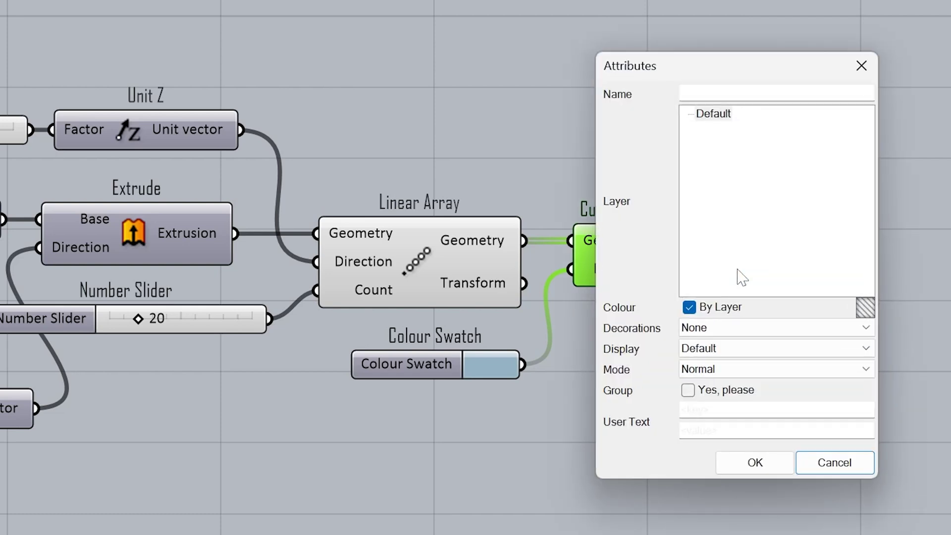
click(778, 464)
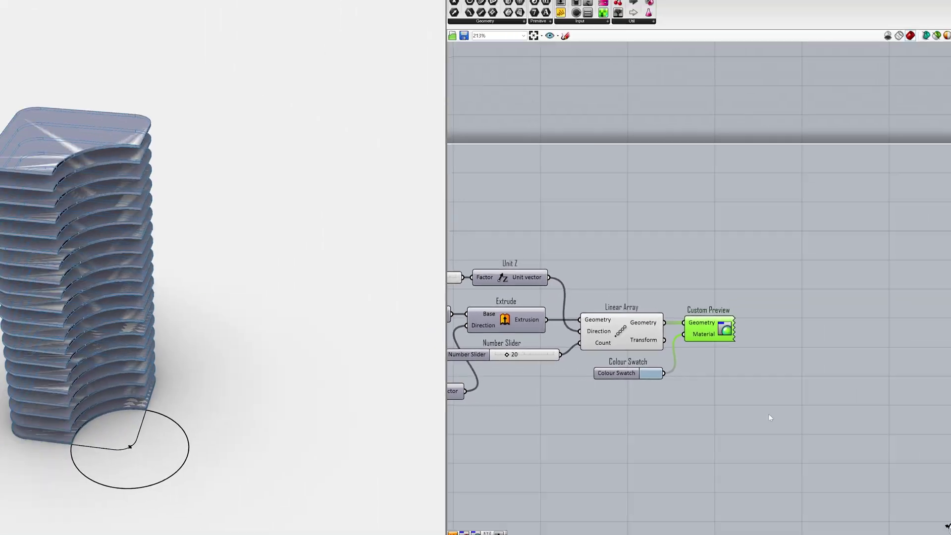
click(770, 417)
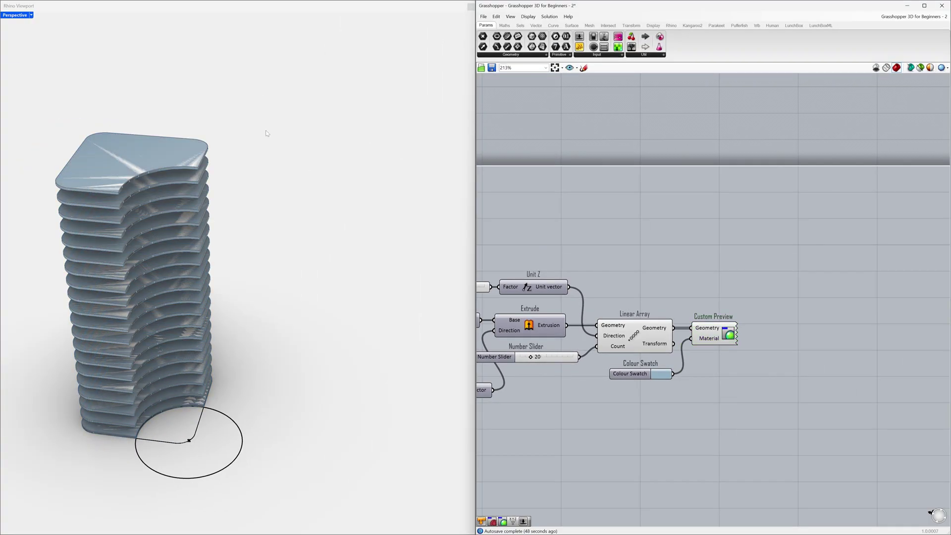
- Window-select the baked tower in Rhino and move it beside the blue preview tower
drag(253, 107, 166, 412)
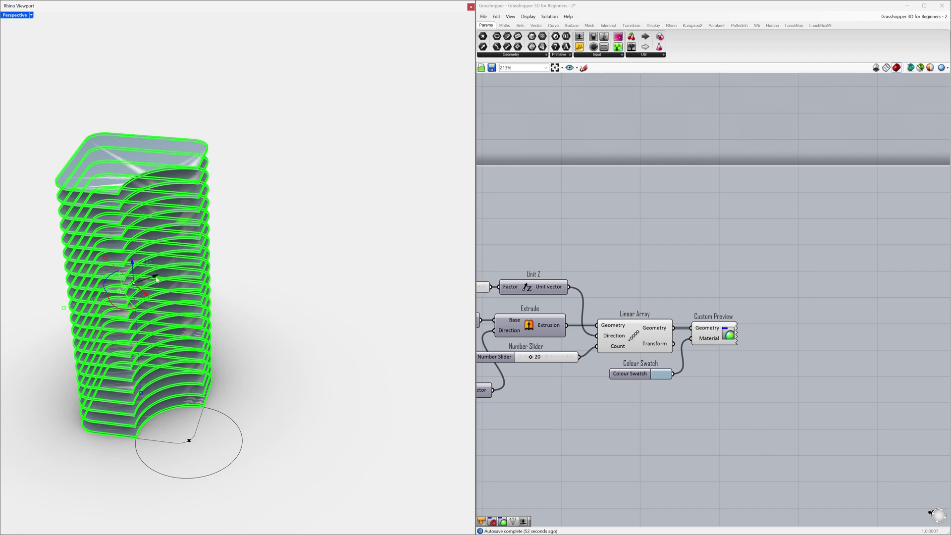
drag(156, 280, 341, 231)
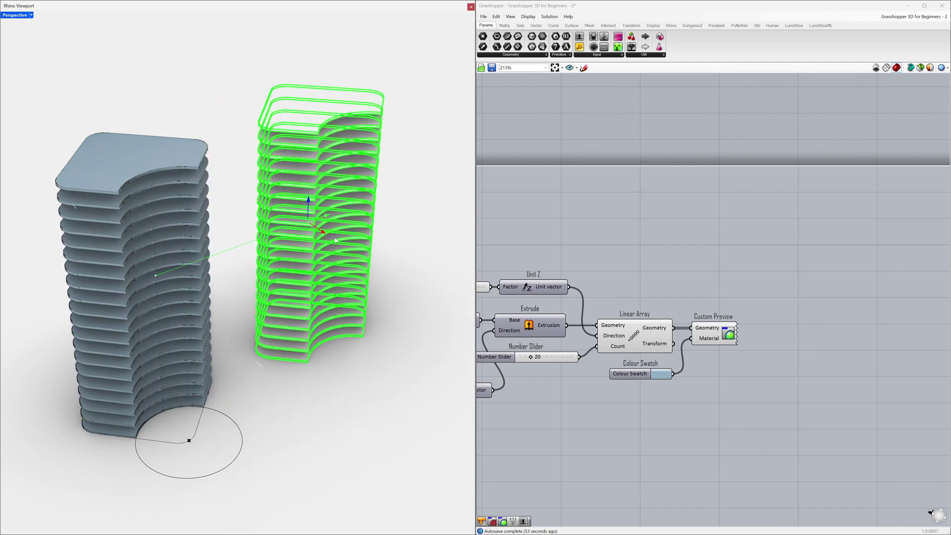
click(361, 344)
mouse_move(350, 308)
right_down()
mouse_move(347, 291)
mouse_move(351, 310)
right_up()
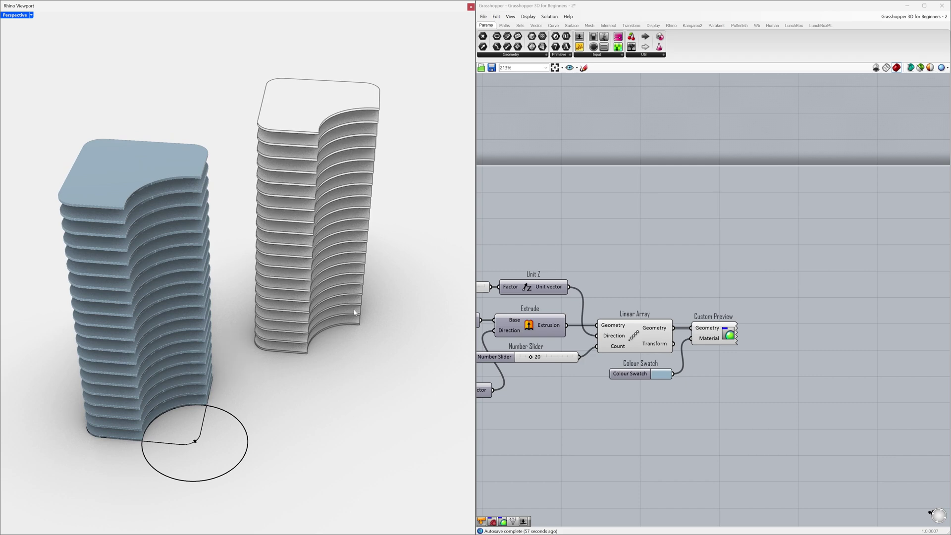
right_drag(501, 367, 808, 355)
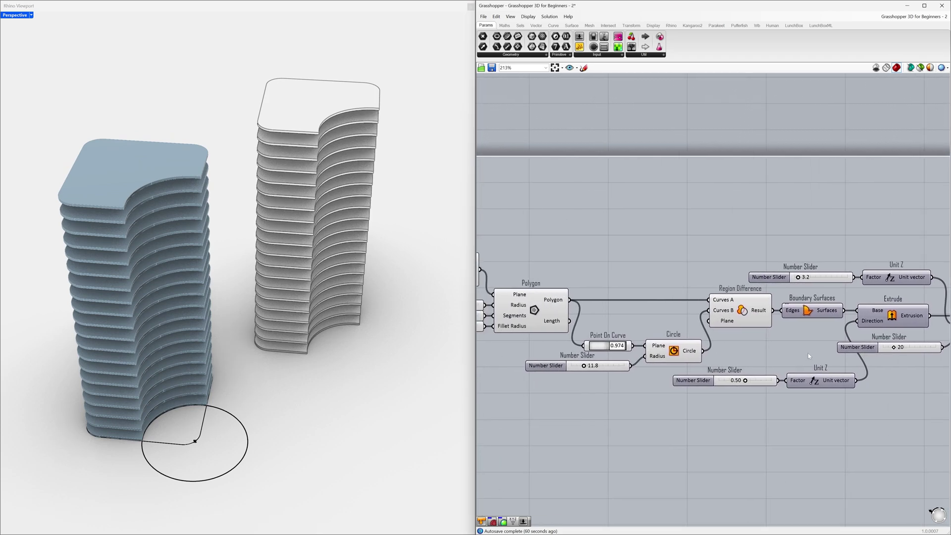
- Set Point On Curve to about 0.845 and the cutting circle radius from 11.8 to 8.0
click(604, 347)
drag(618, 348, 616, 348)
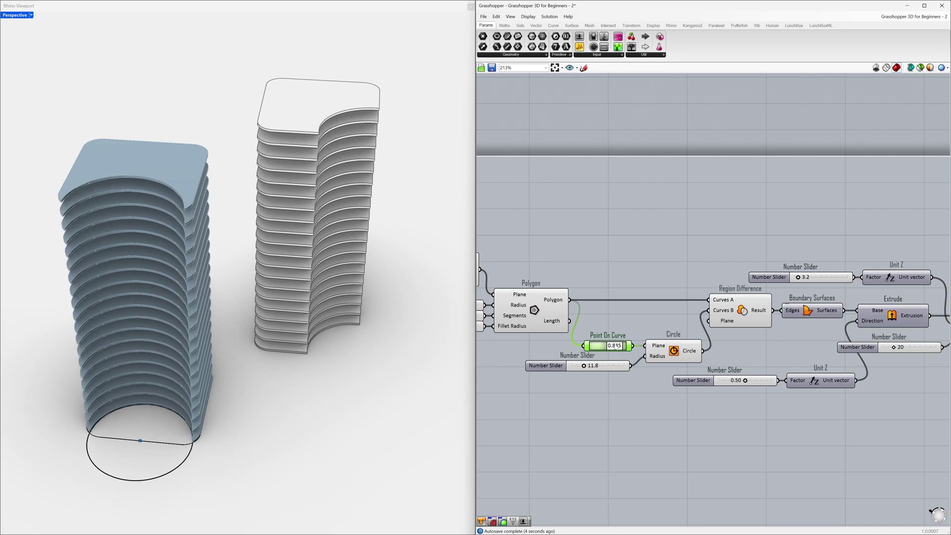
drag(587, 367, 581, 368)
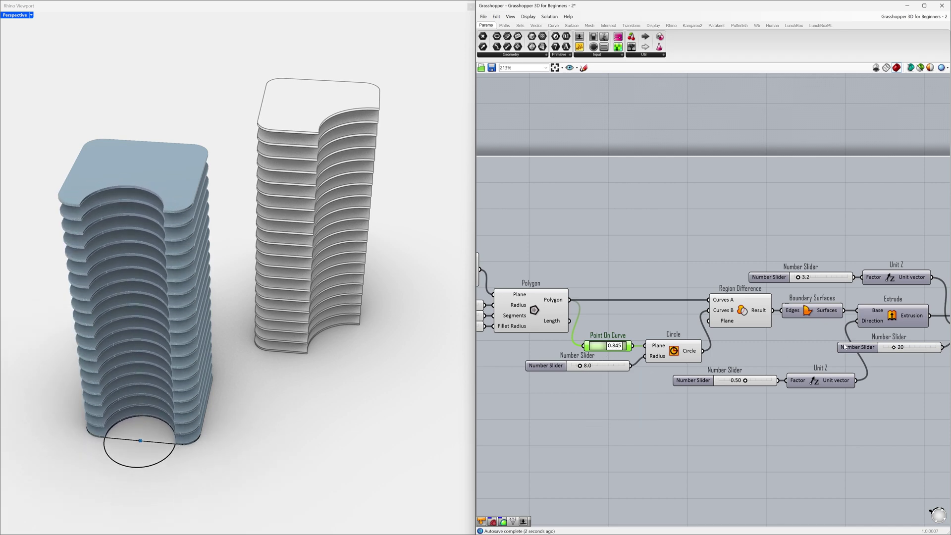
right_drag(870, 335, 588, 335)
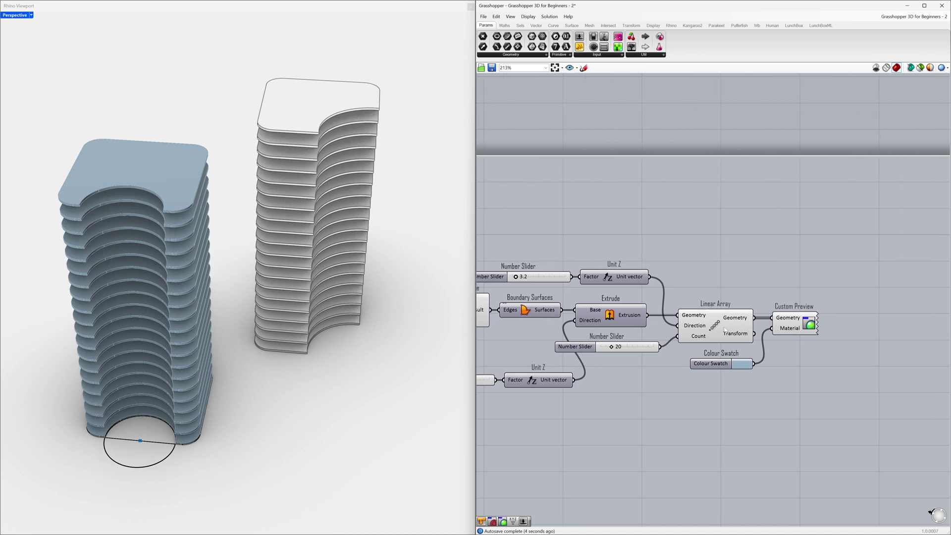
click(784, 320)
- Bake the notched tower variant from Custom Preview's Geometry input into Rhino
right_click(785, 320)
key(Escape)
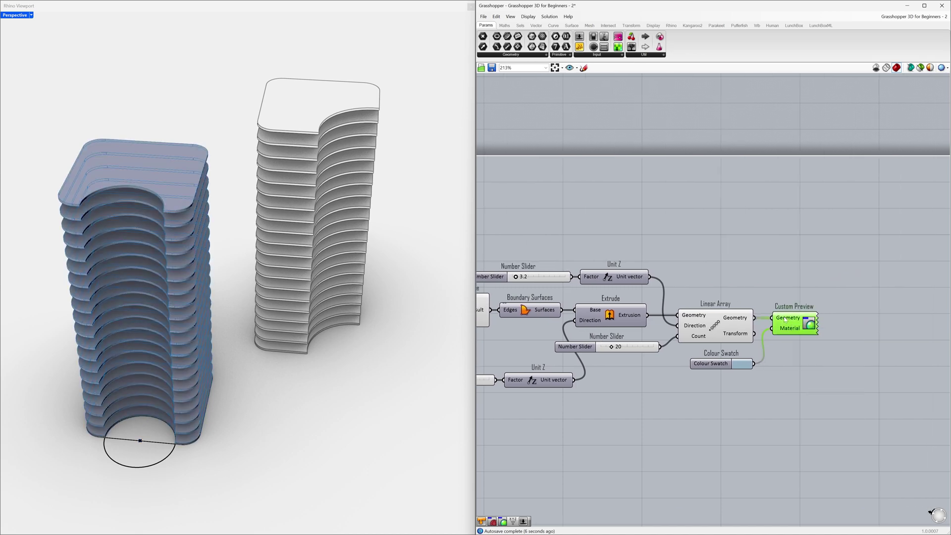
right_click(786, 321)
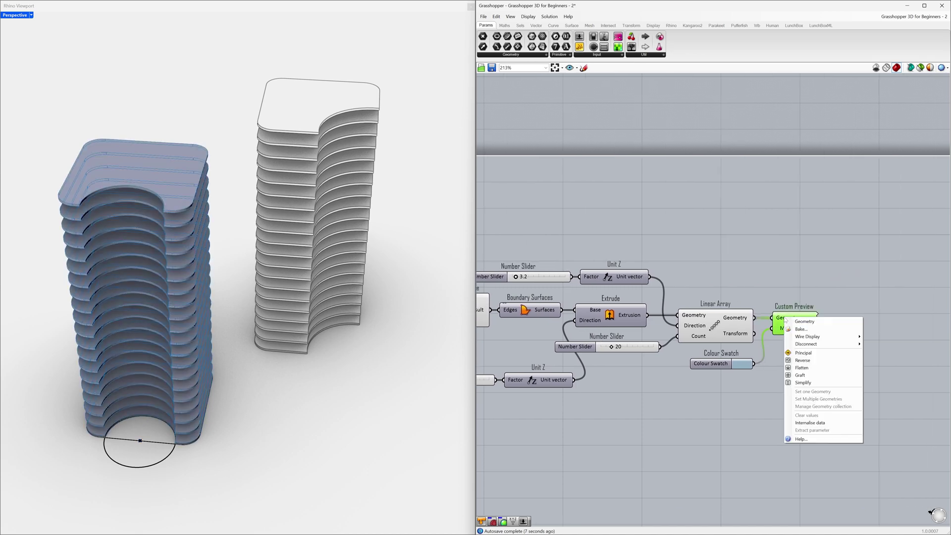
click(833, 330)
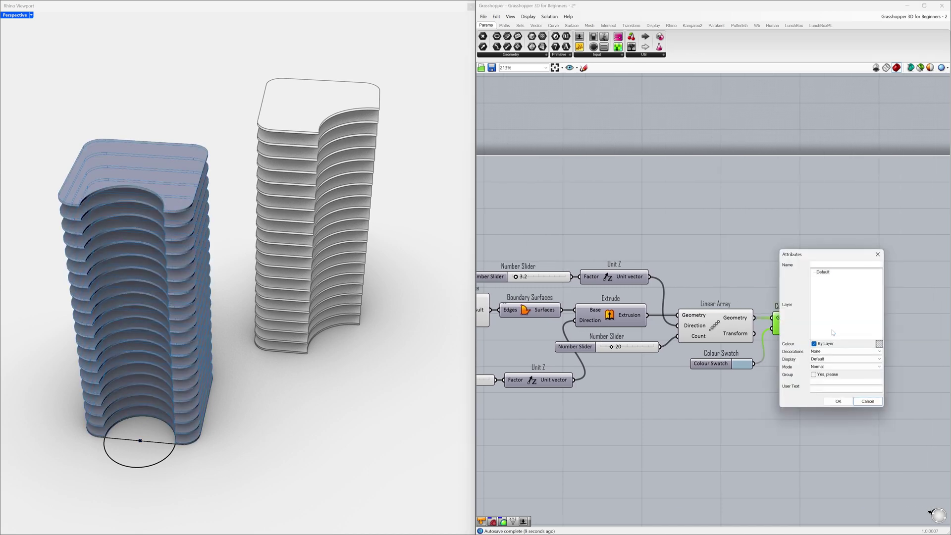
click(848, 404)
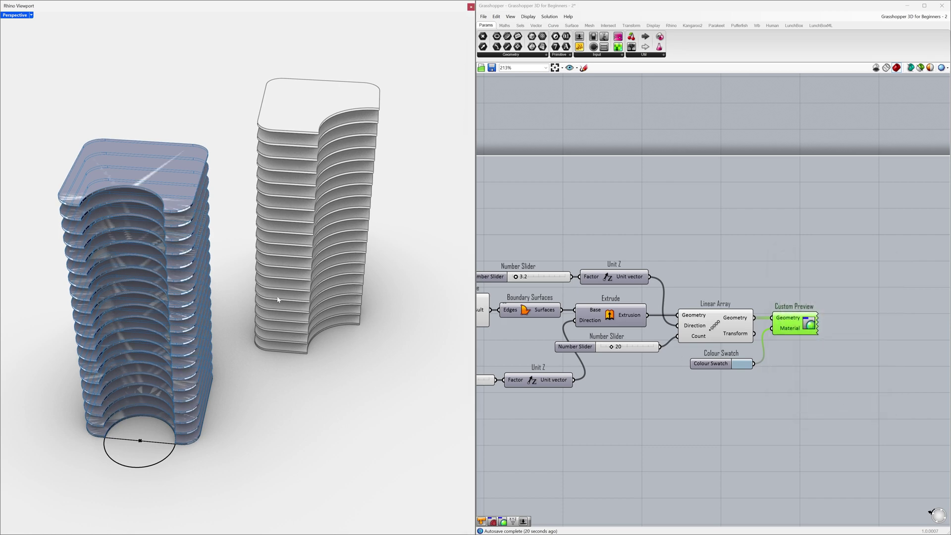
scroll(277, 299, down, 3)
- Move the new baked variant to the right of the first baked tower
drag(223, 146, 137, 405)
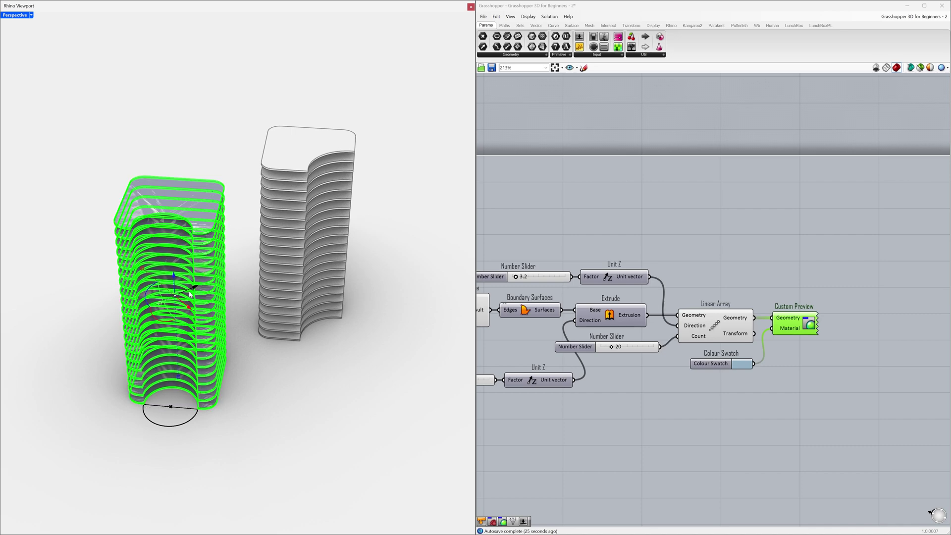
mouse_move(190, 294)
mouse_down()
mouse_move(326, 261)
mouse_move(438, 220)
mouse_move(450, 204)
mouse_up()
right_drag(387, 316, 303, 330)
click(577, 414)
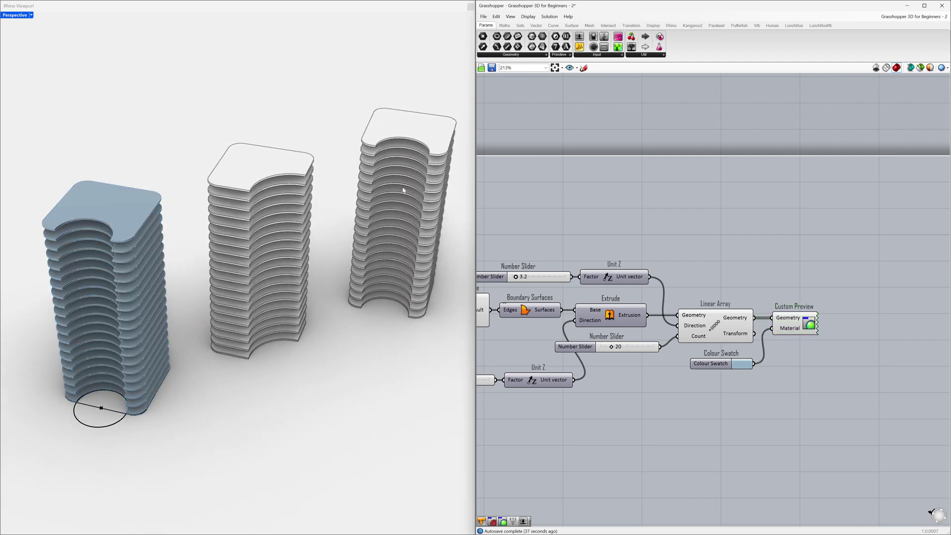
- Maximize the Rhino Perspective viewport and zoom in on the three towers
click(351, 12)
double_click(350, 12)
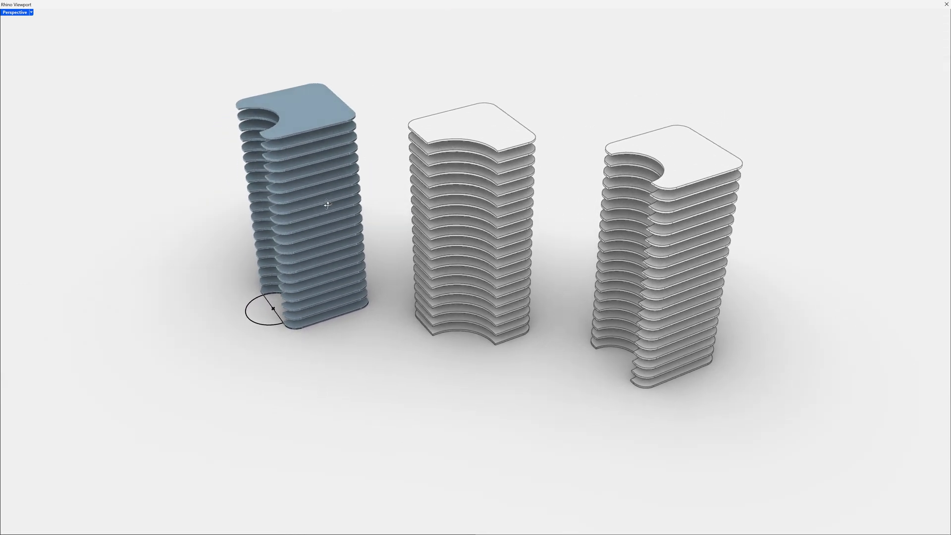
scroll(321, 205, up, 5)
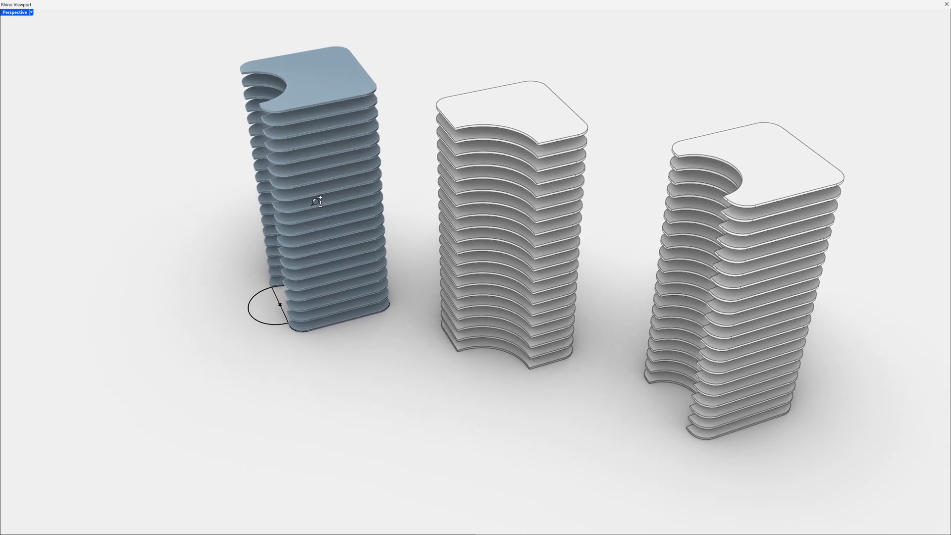